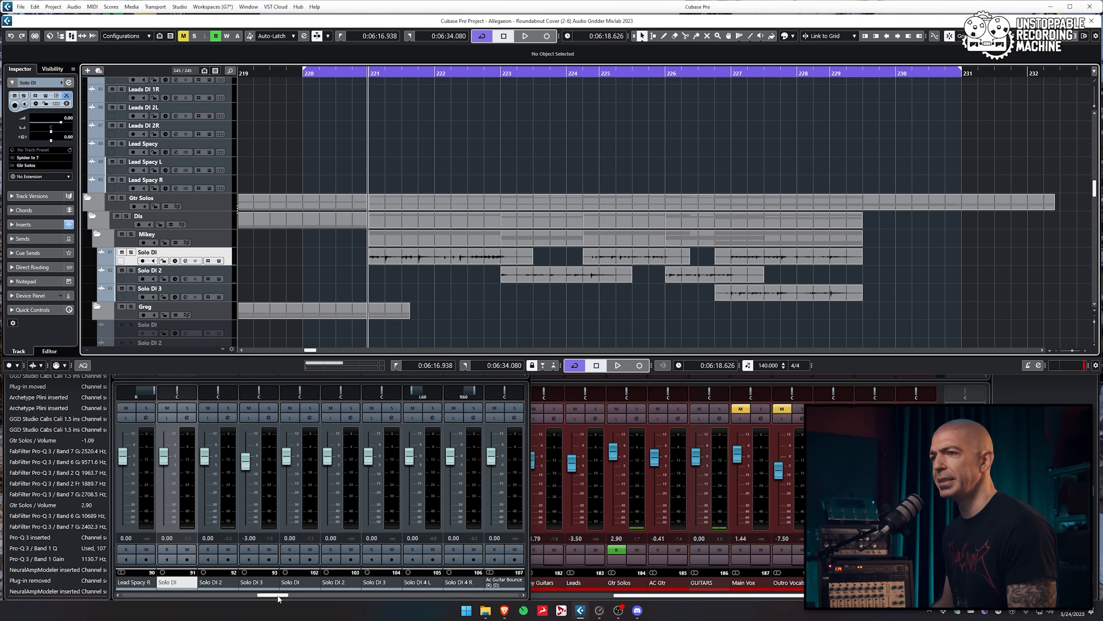
# Bring up the second mixer window over the Allegaeon Roundabout Cover project
pyautogui.press('F3')
# Open Solo DI's Archetype Plini amp and GGD Studio Cabs cabinet plugins side by side
pyautogui.click(176, 304)
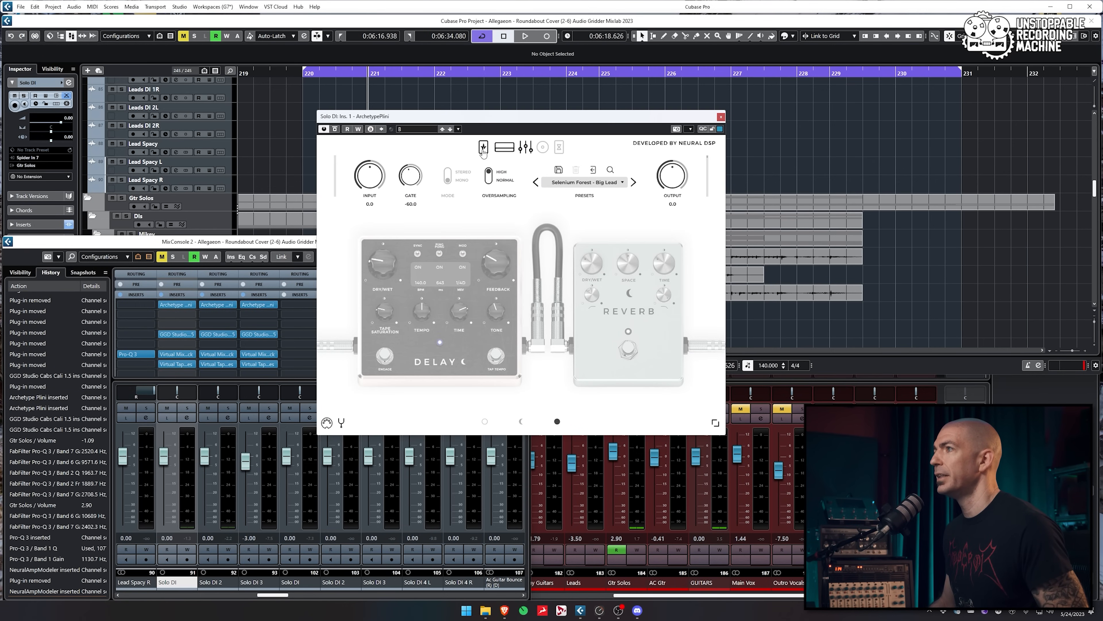
pyautogui.moveTo(530, 123); pyautogui.dragTo(475, 93)
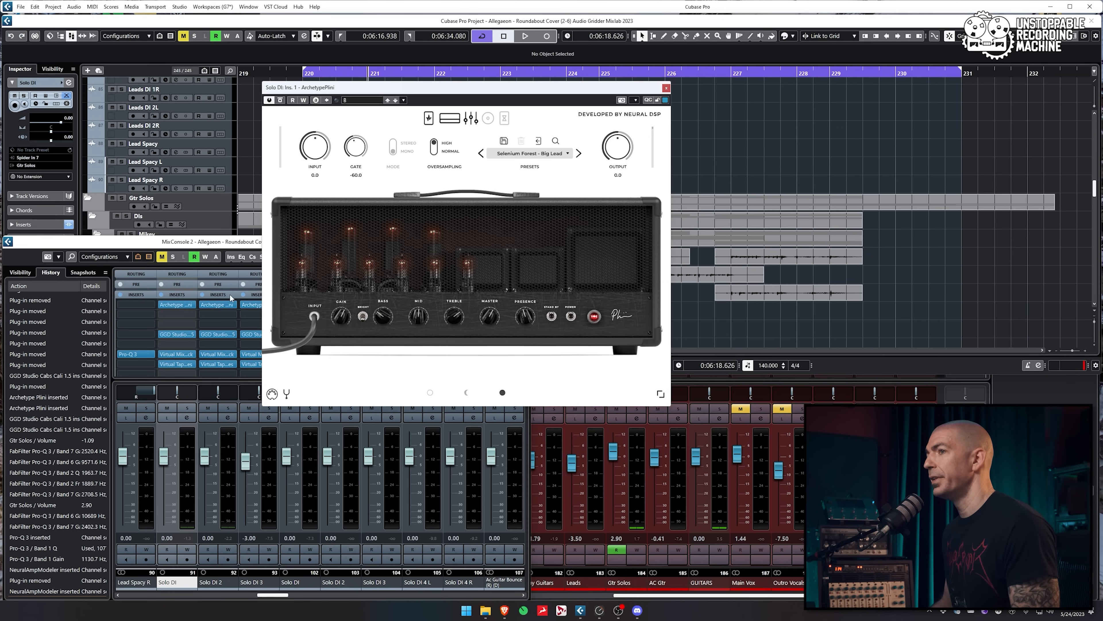
pyautogui.click(176, 334)
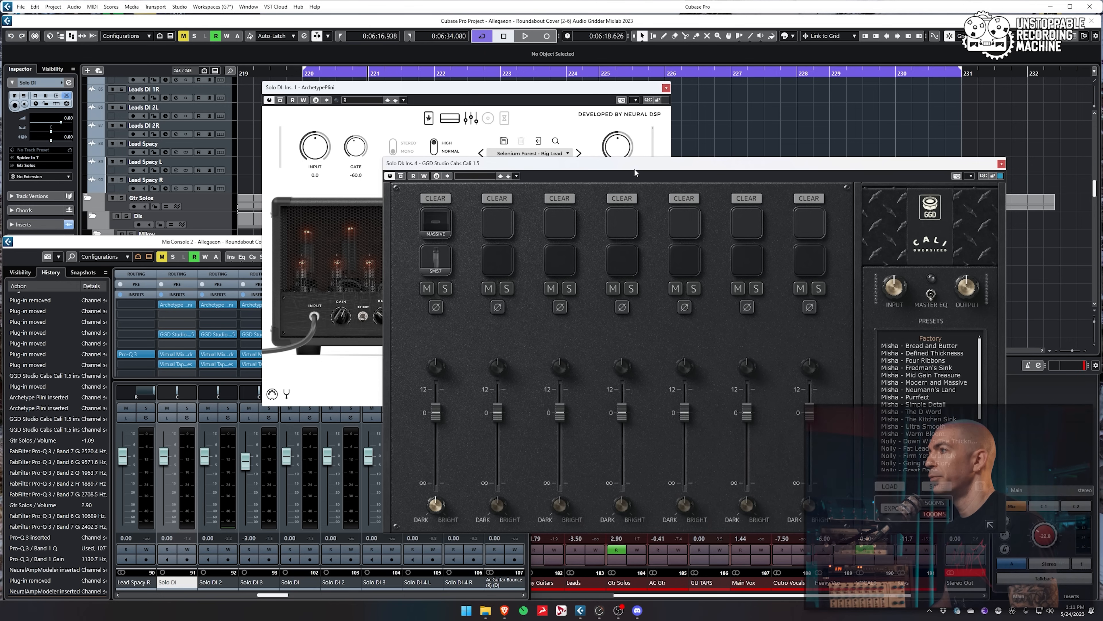
pyautogui.moveTo(635, 172); pyautogui.dragTo(697, 210)
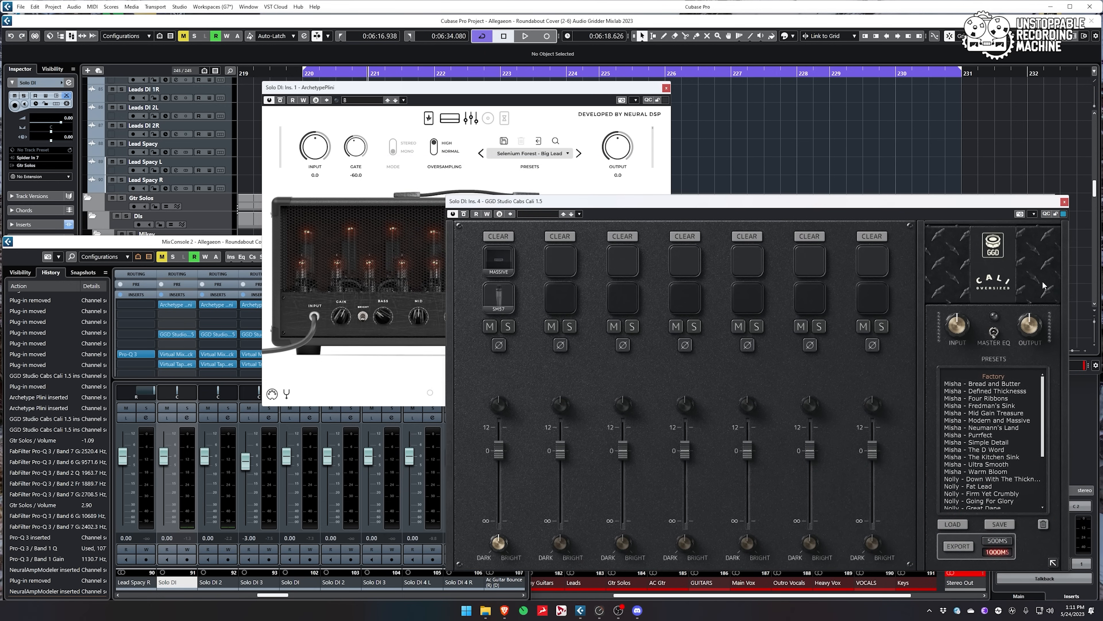
pyautogui.moveTo(863, 202); pyautogui.dragTo(839, 177)
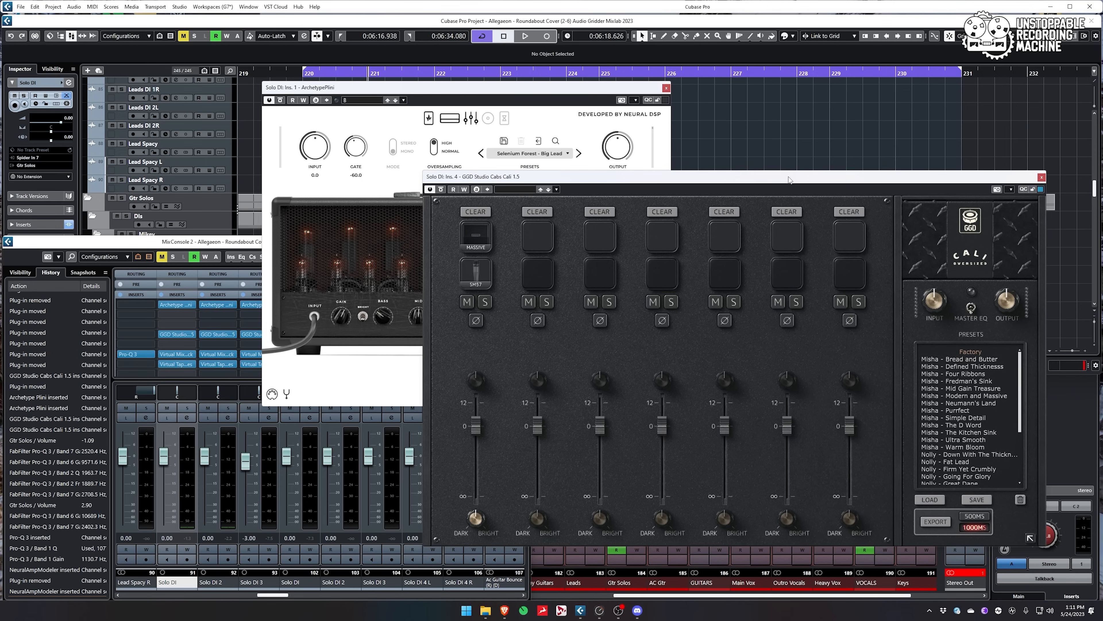
pyautogui.click(520, 92)
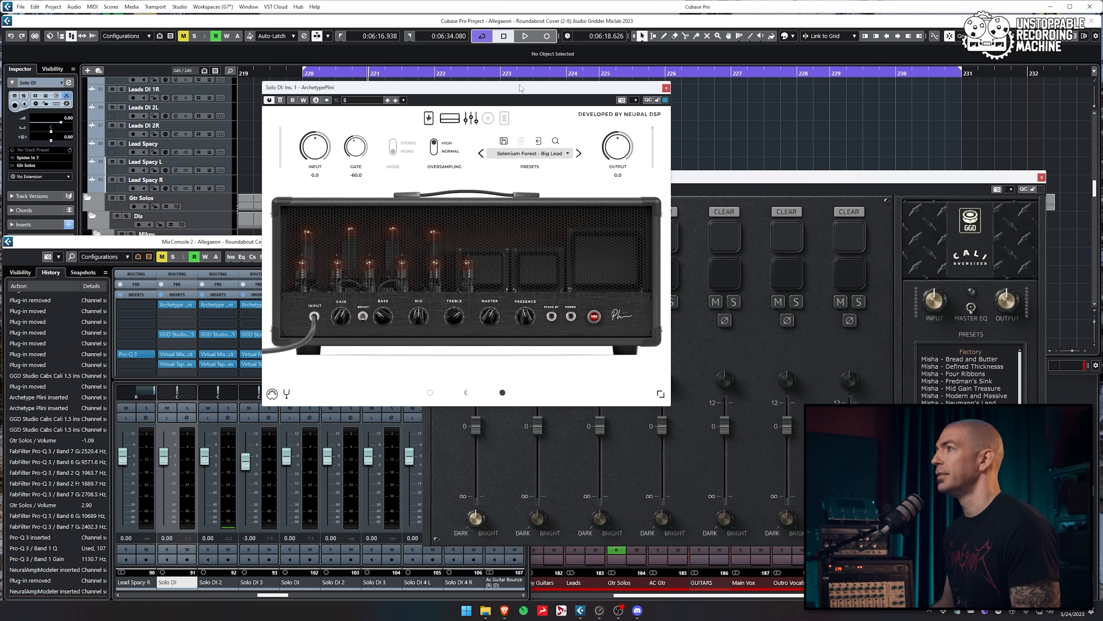
pyautogui.moveTo(521, 89); pyautogui.dragTo(353, 73)
pyautogui.click(679, 181)
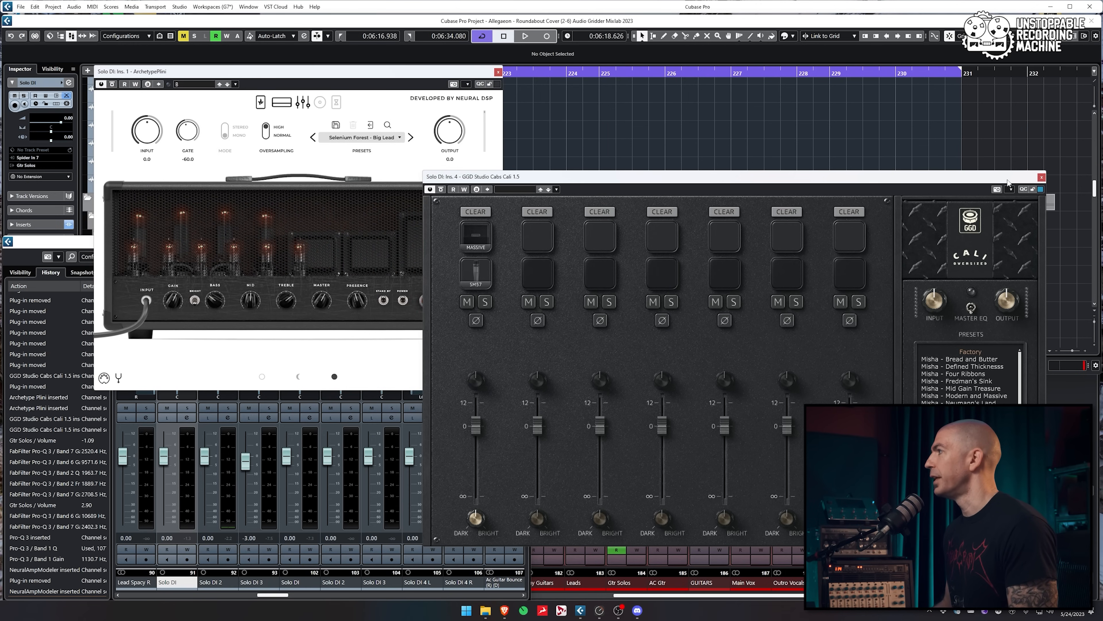
# Close both plugin windows and start playback of the guitar solo
pyautogui.click(1041, 178)
pyautogui.moveTo(467, 75); pyautogui.dragTo(558, 232)
pyautogui.click(589, 229)
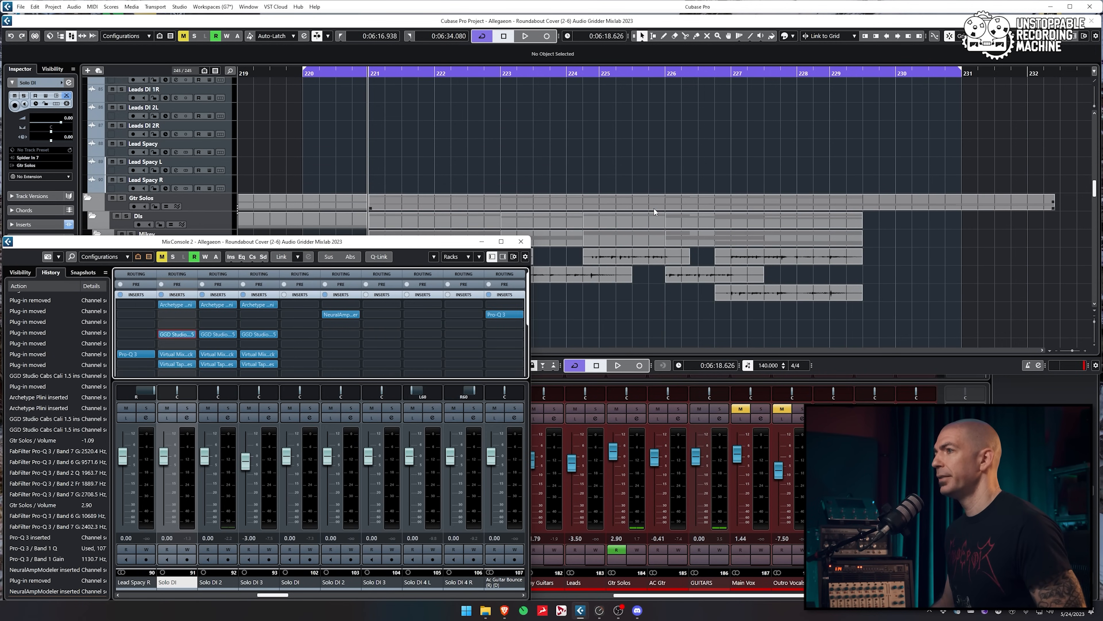
pyautogui.press('space')
# Stop playback and bypass Solo DI's GGD Studio Cabs, Virtual Mix and Virtual Tape inserts
pyautogui.click(453, 31)
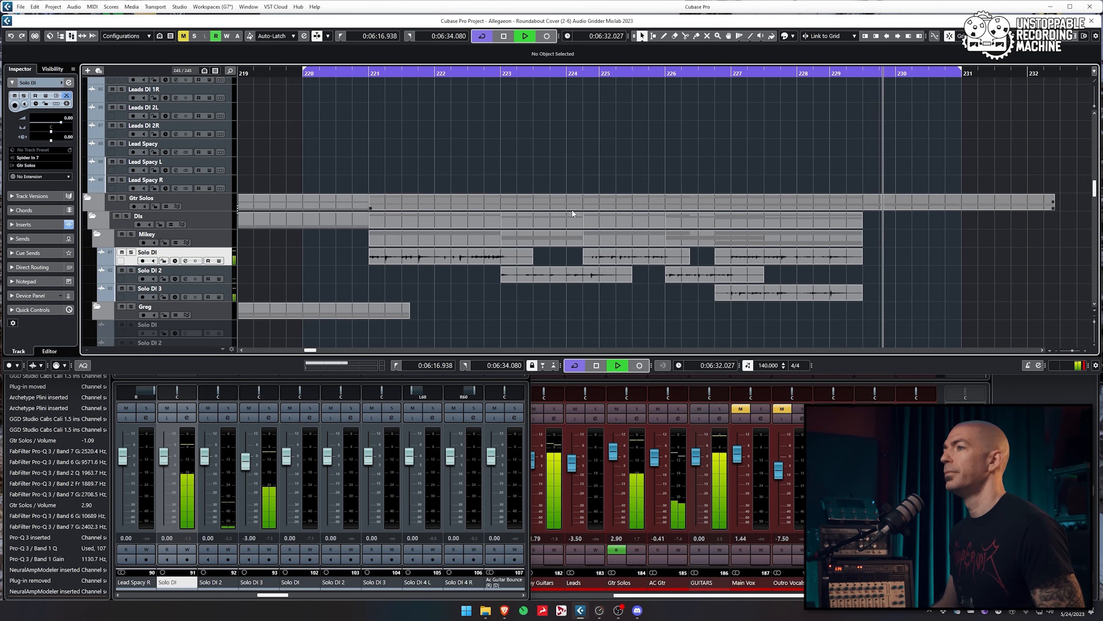
pyautogui.press('space')
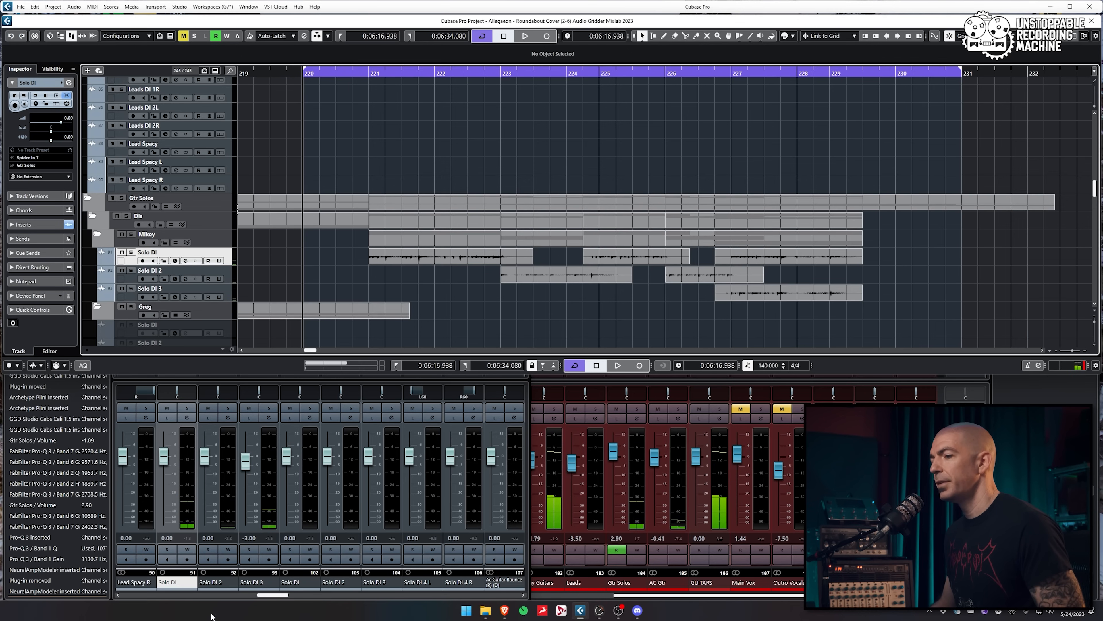
pyautogui.press('F3')
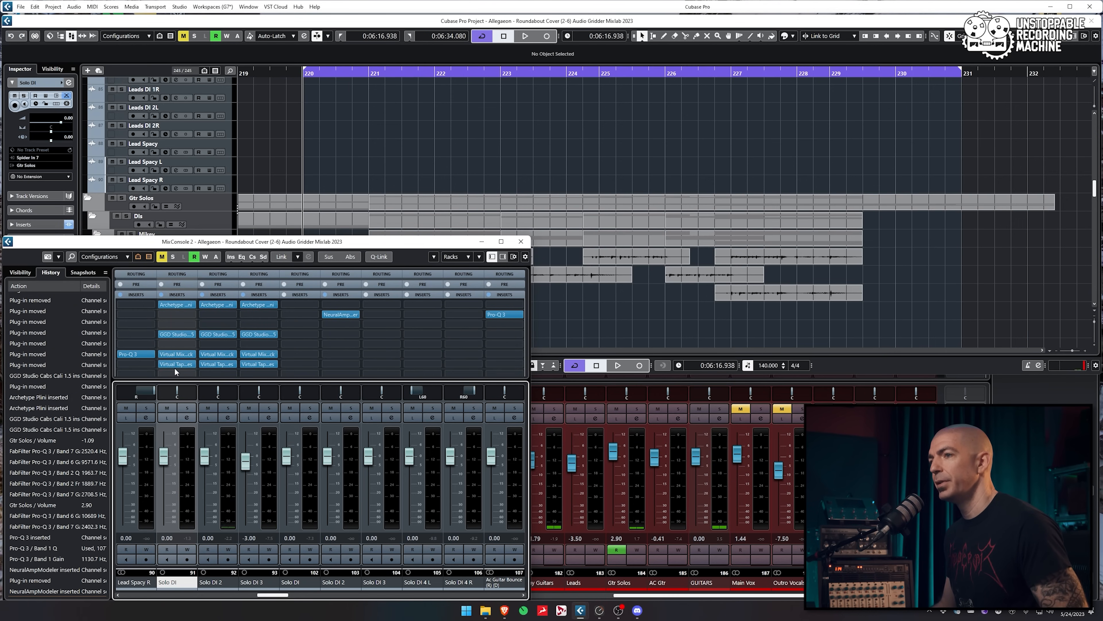
pyautogui.click(170, 364)
pyautogui.click(169, 354)
pyautogui.click(170, 334)
# Solo the Solo DI track, audition it, and reset its volume to 0.00 dB
pyautogui.click(187, 407)
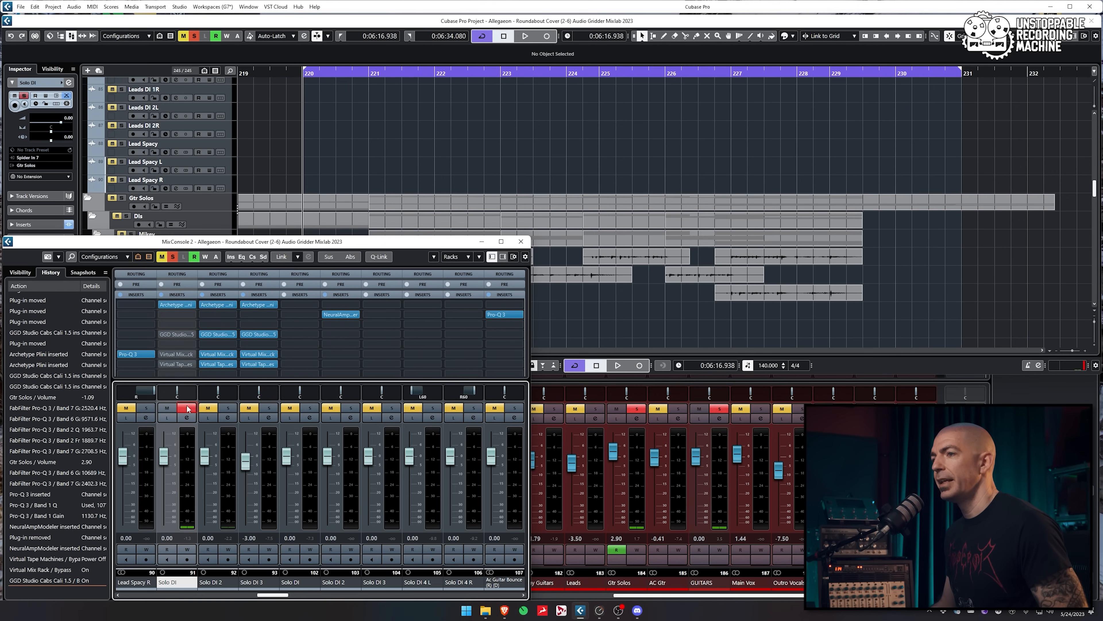
pyautogui.press('F3')
pyautogui.press('space')
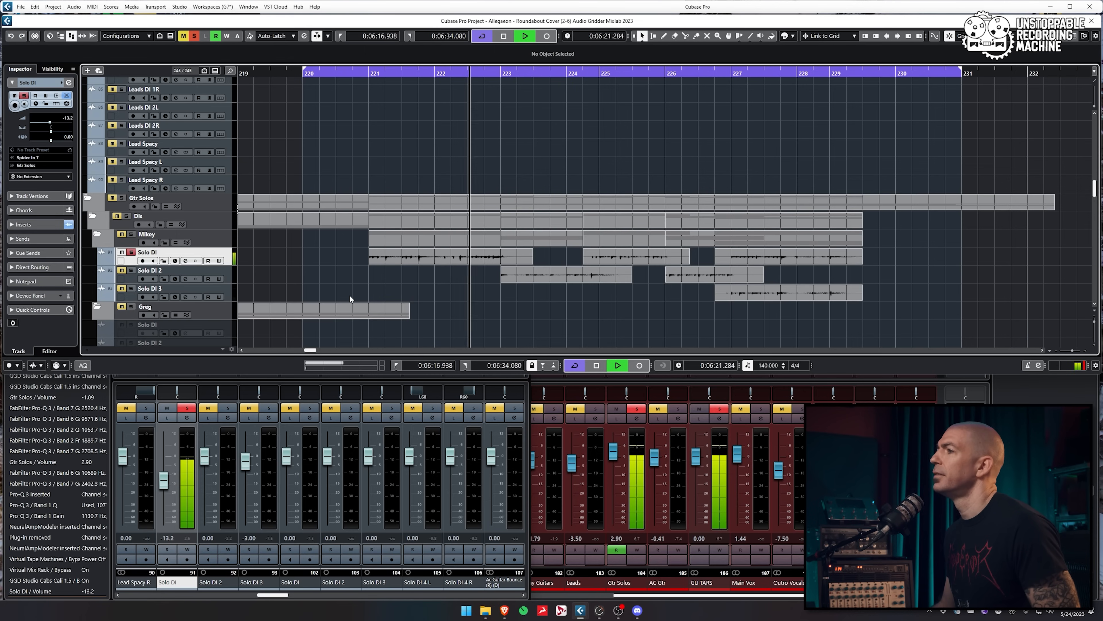
pyautogui.press('space')
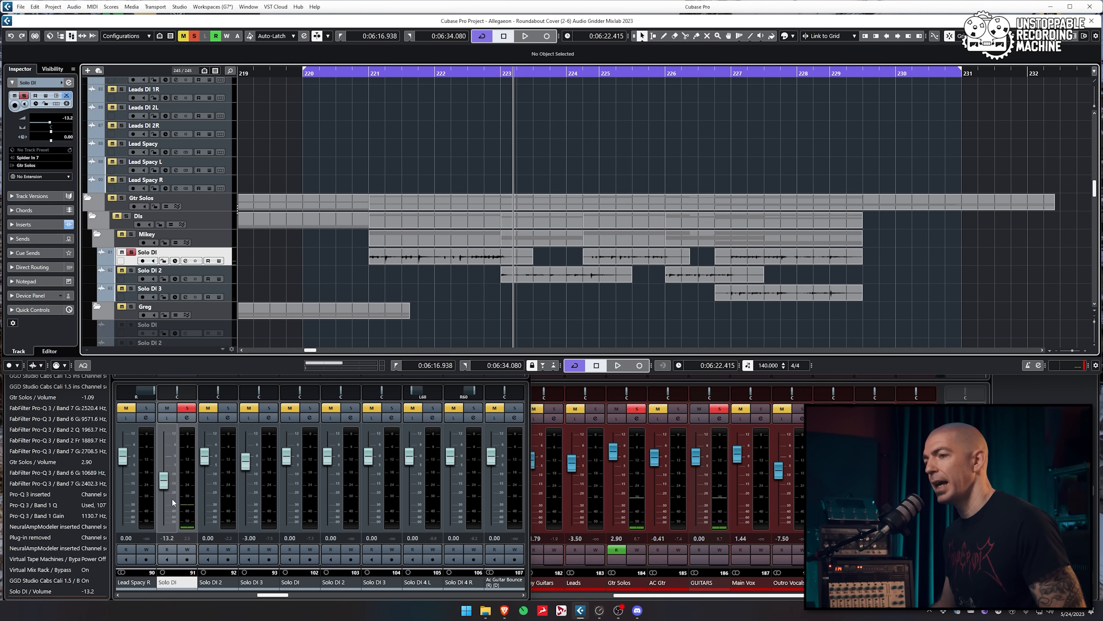
pyautogui.keyDown('ctrl'); pyautogui.click(161, 507); pyautogui.keyUp('ctrl')
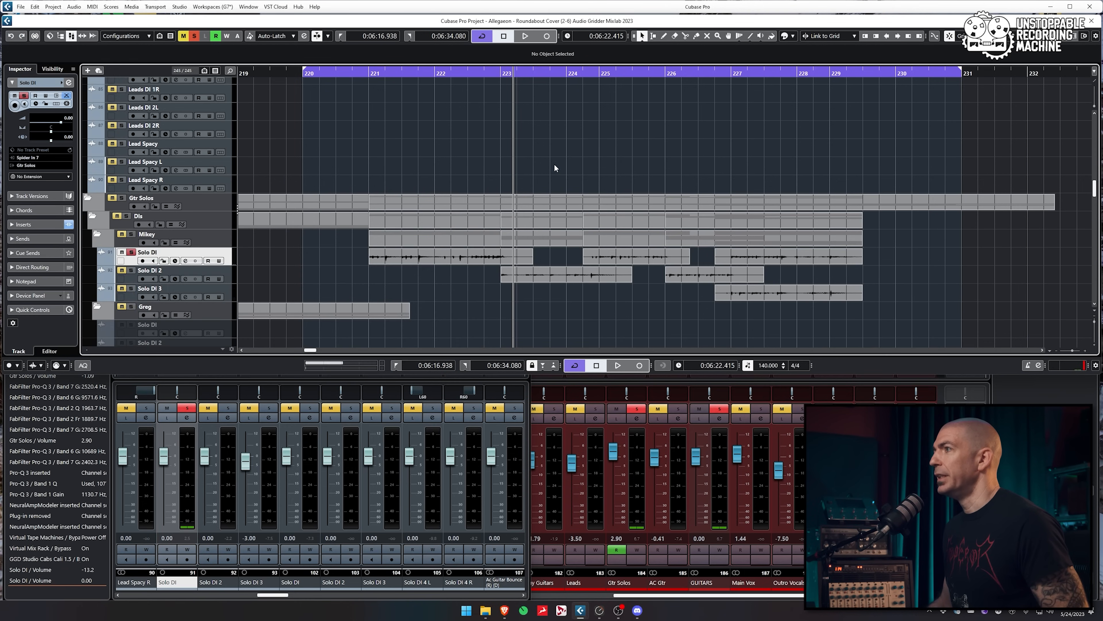
# Switch to the browser showing the neural-amp-modeler GitHub repository
pyautogui.scroll(-5, 518, 182)
pyautogui.scroll(-3, 518, 181)
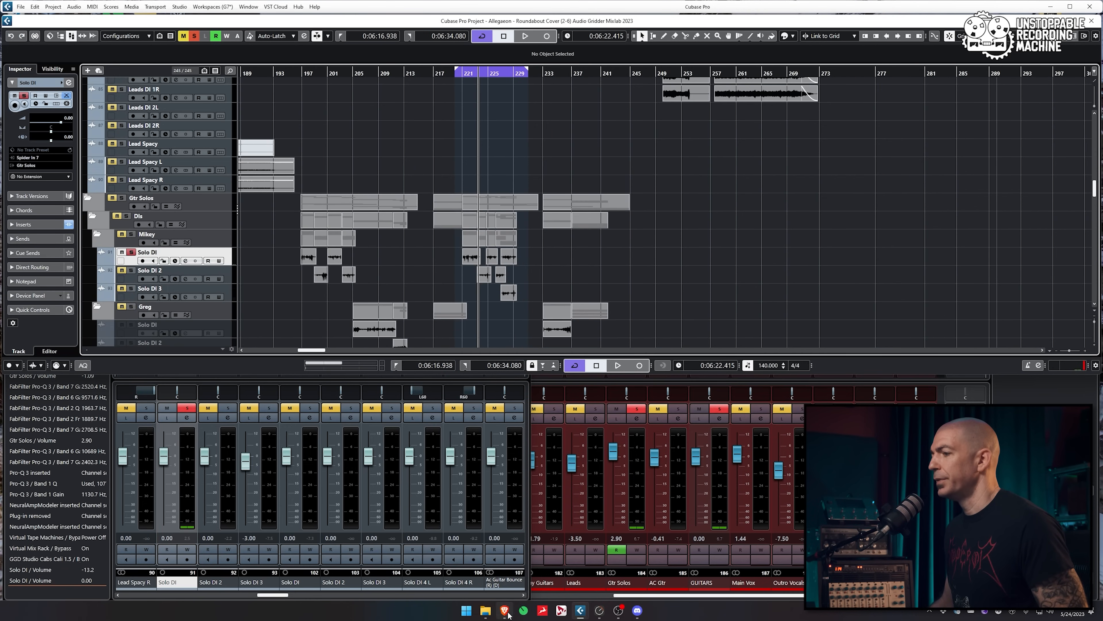
pyautogui.moveTo(505, 612)
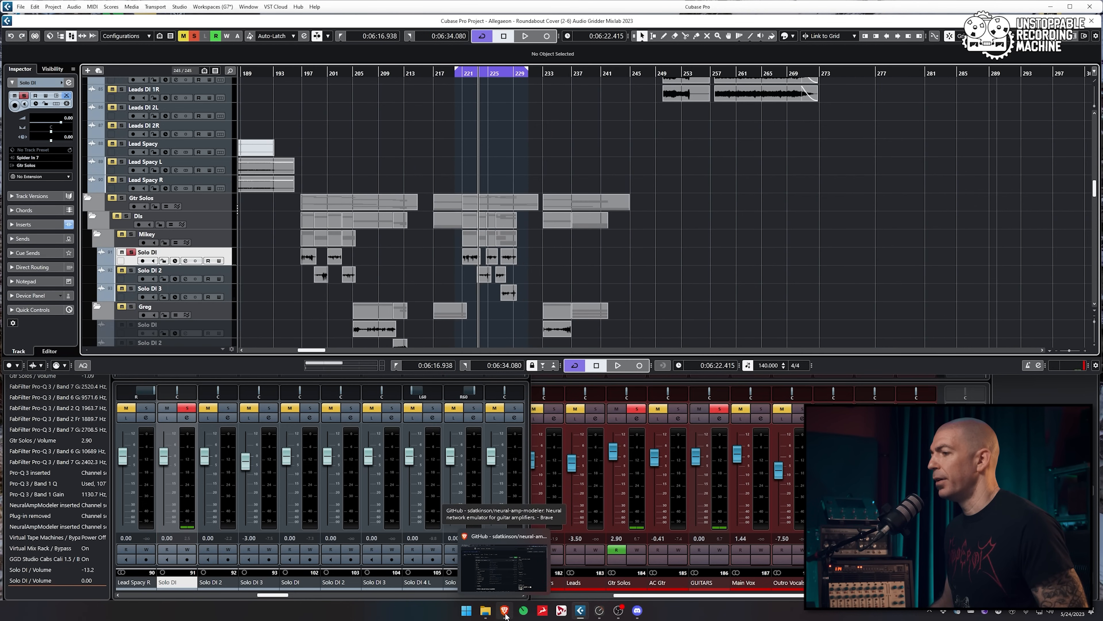
pyautogui.click(504, 565)
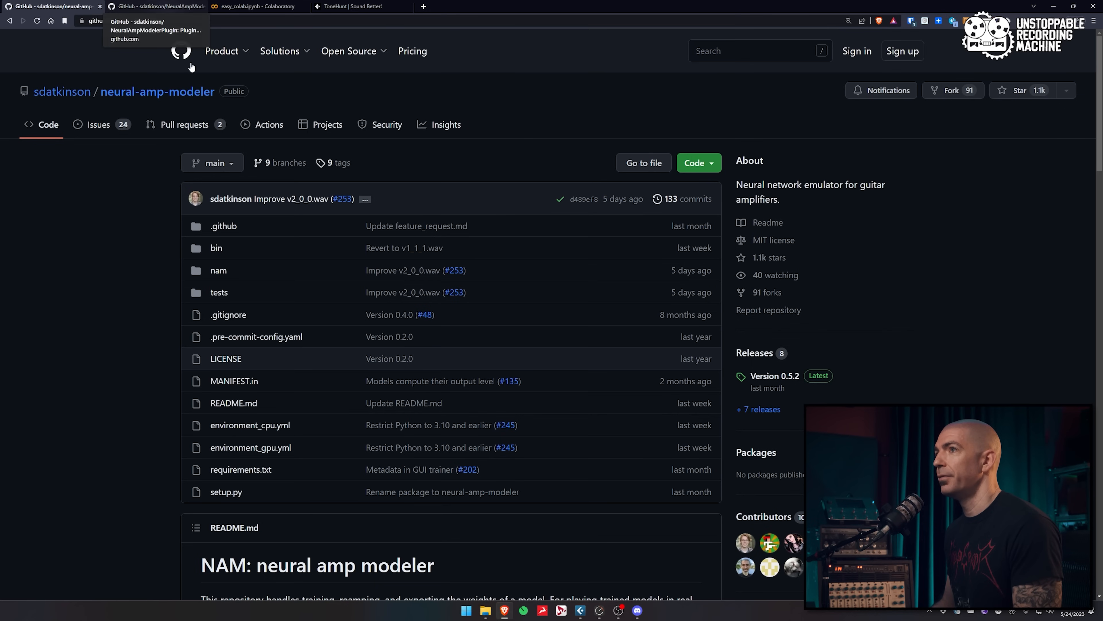
# View the NeuralAmpModelerPlugin Version 0.7.3 assets (Mac .dmg, Windows .zip), then return to neural-amp-modeler
pyautogui.click(159, 6)
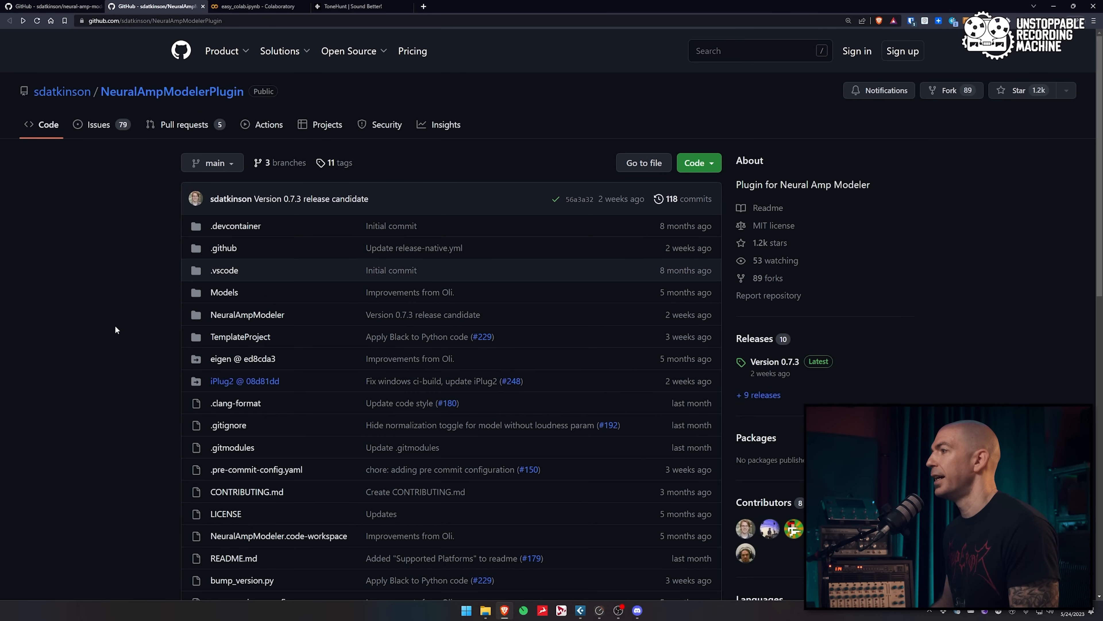
pyautogui.click(776, 366)
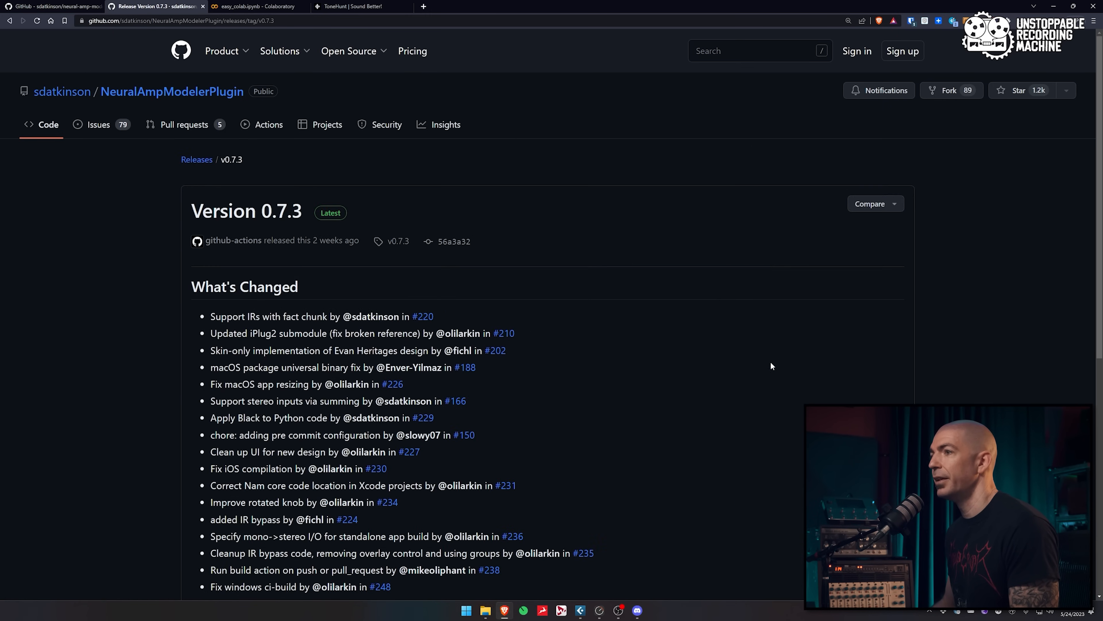
pyautogui.scroll(-8, 770, 361)
pyautogui.scroll(-4, 212, 243)
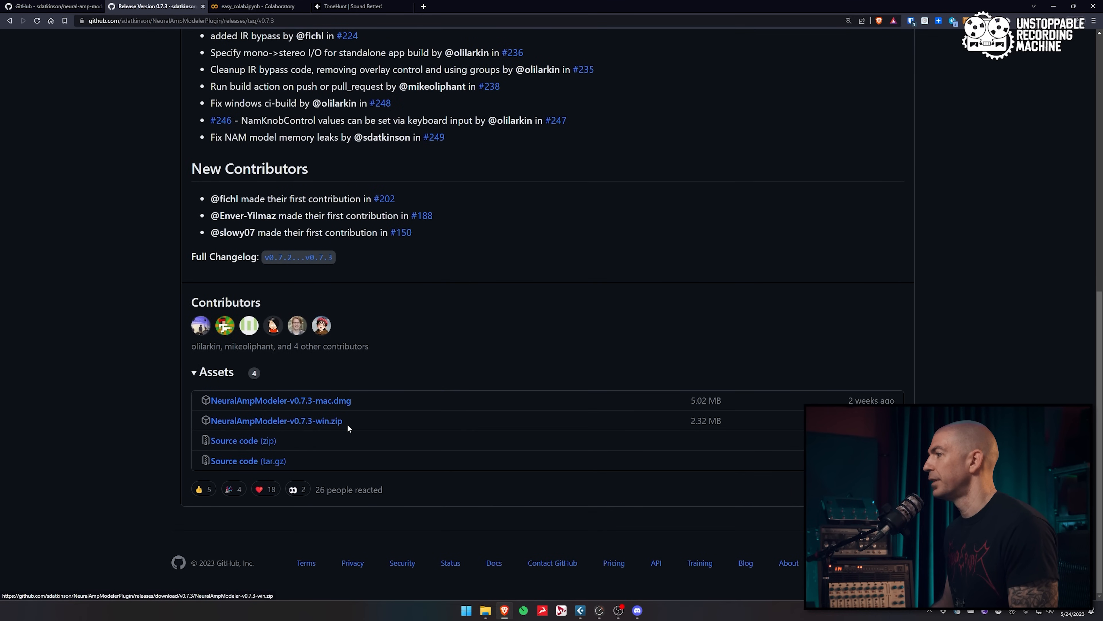
pyautogui.scroll(10, 174, 217)
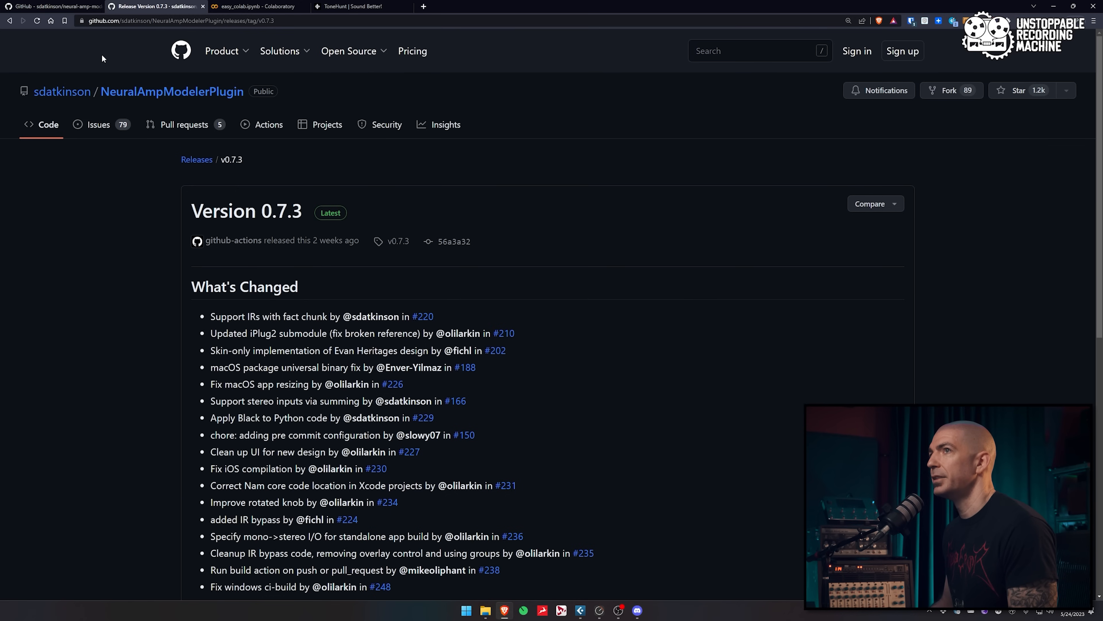
pyautogui.click(55, 7)
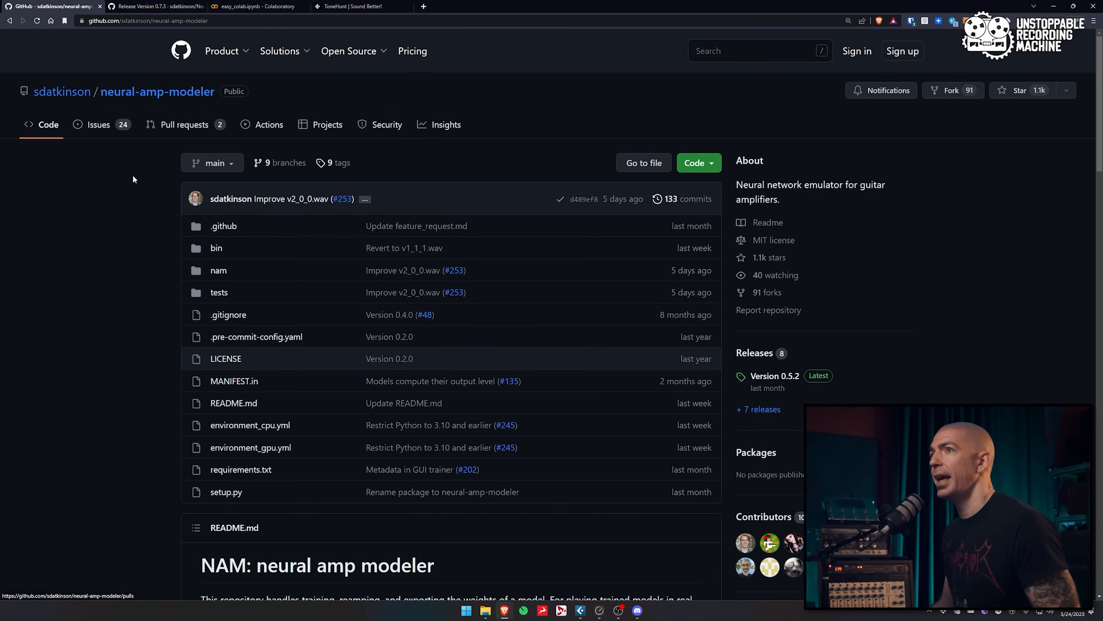
# Read through the neural-amp-modeler README's Colab and local training sections
pyautogui.scroll(-7, 139, 174)
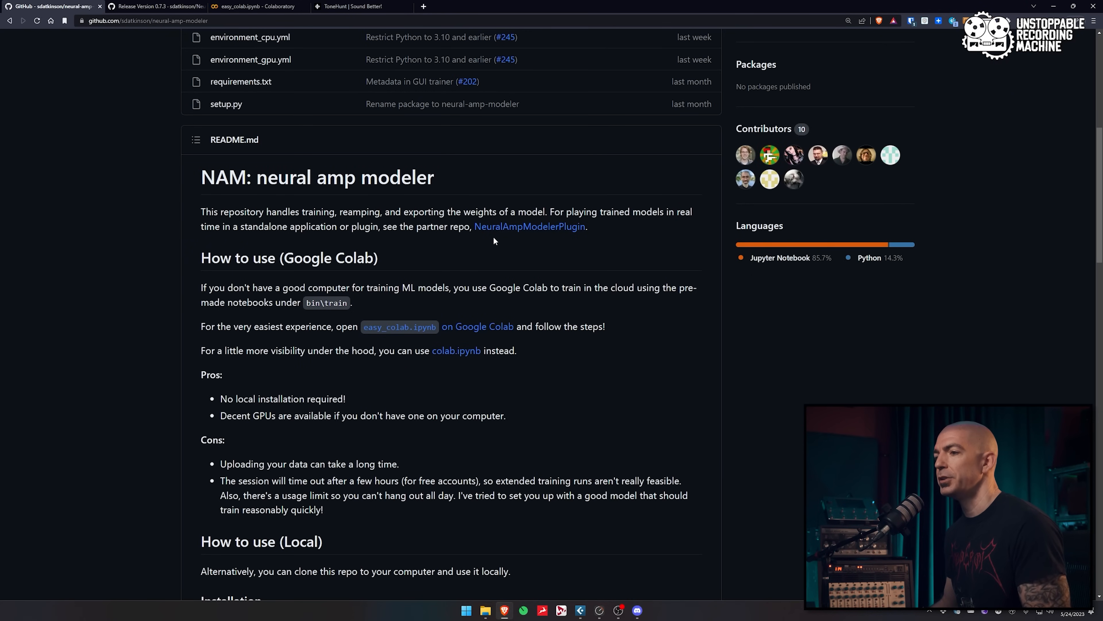
pyautogui.scroll(-5, 493, 236)
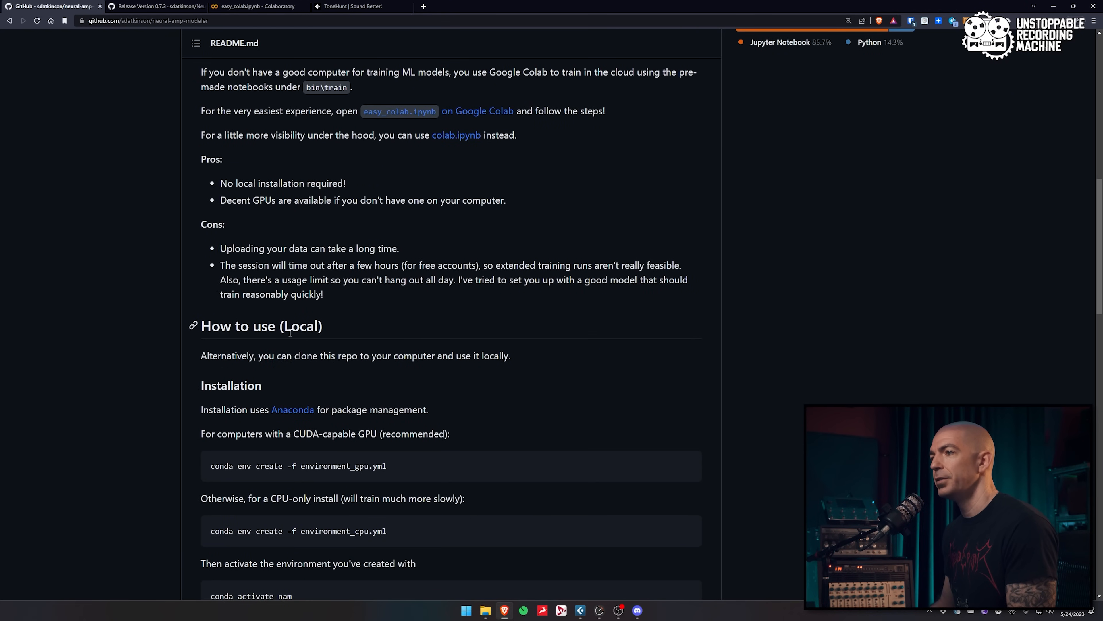
pyautogui.scroll(-3, 376, 365)
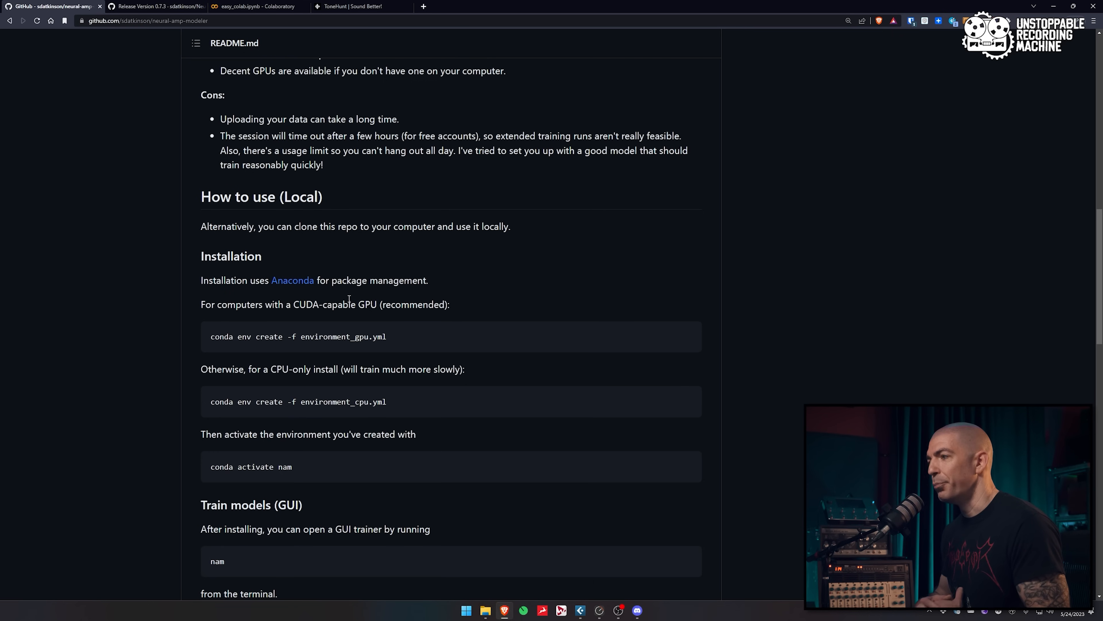
pyautogui.scroll(-3, 348, 299)
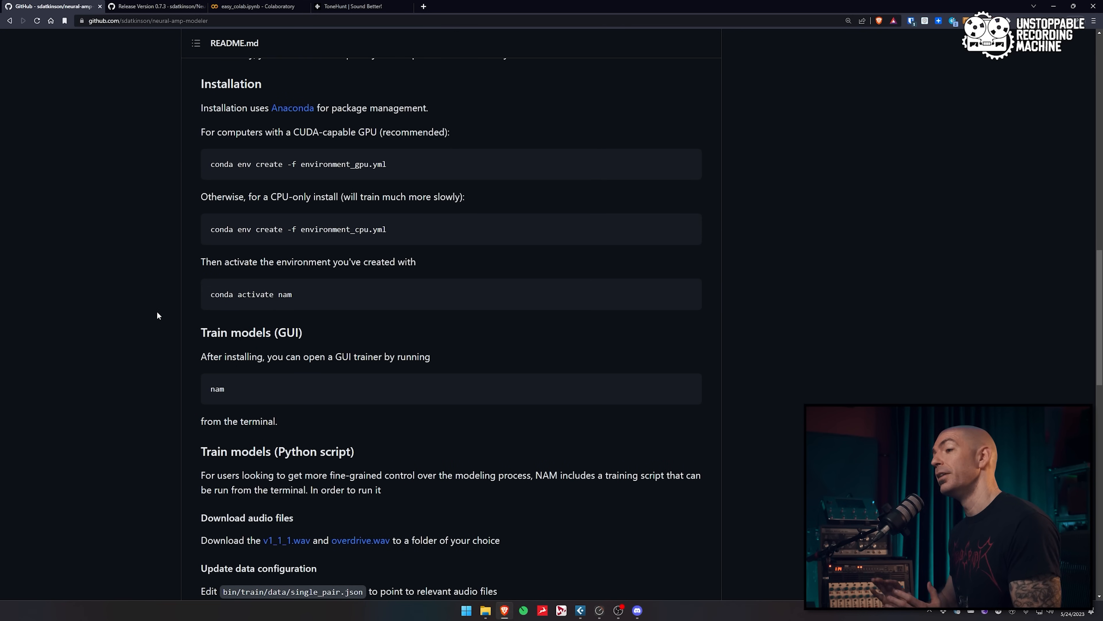
pyautogui.scroll(-2, 191, 340)
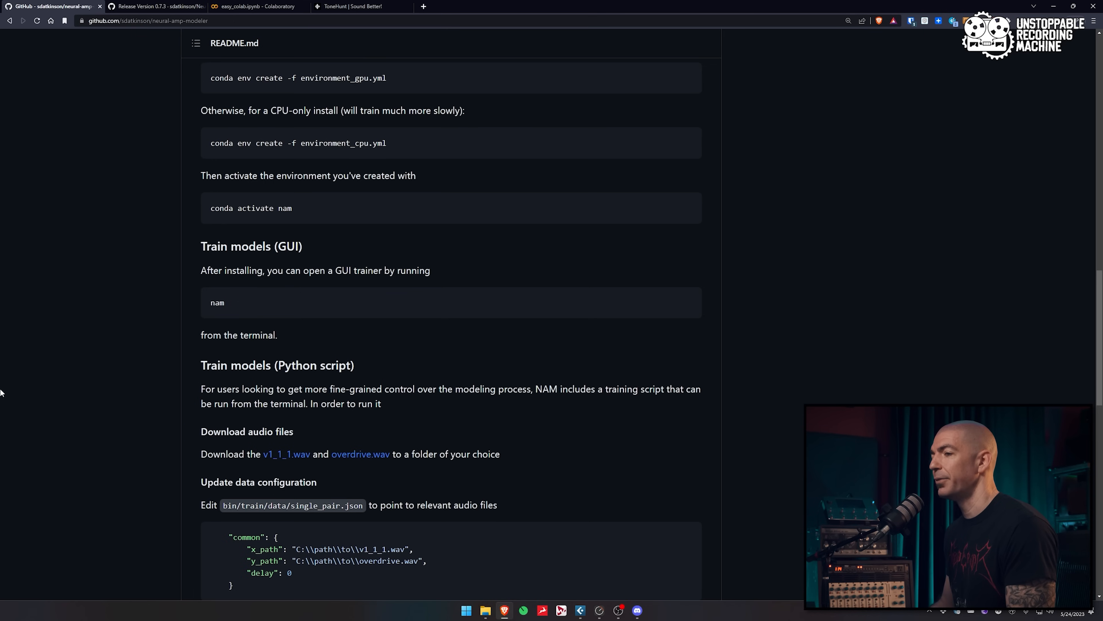
# Check the v1_1_1.wav training file link, return to the README, then minimize the browser
pyautogui.click(299, 460)
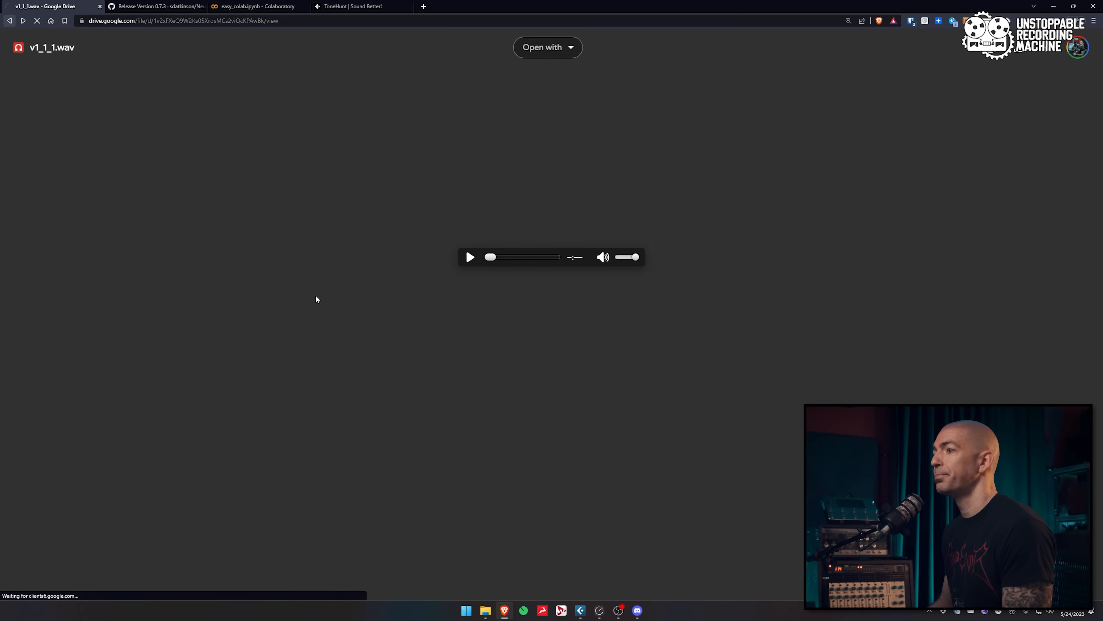
pyautogui.hotkey('alt', 'Left')
pyautogui.scroll(-3, 160, 389)
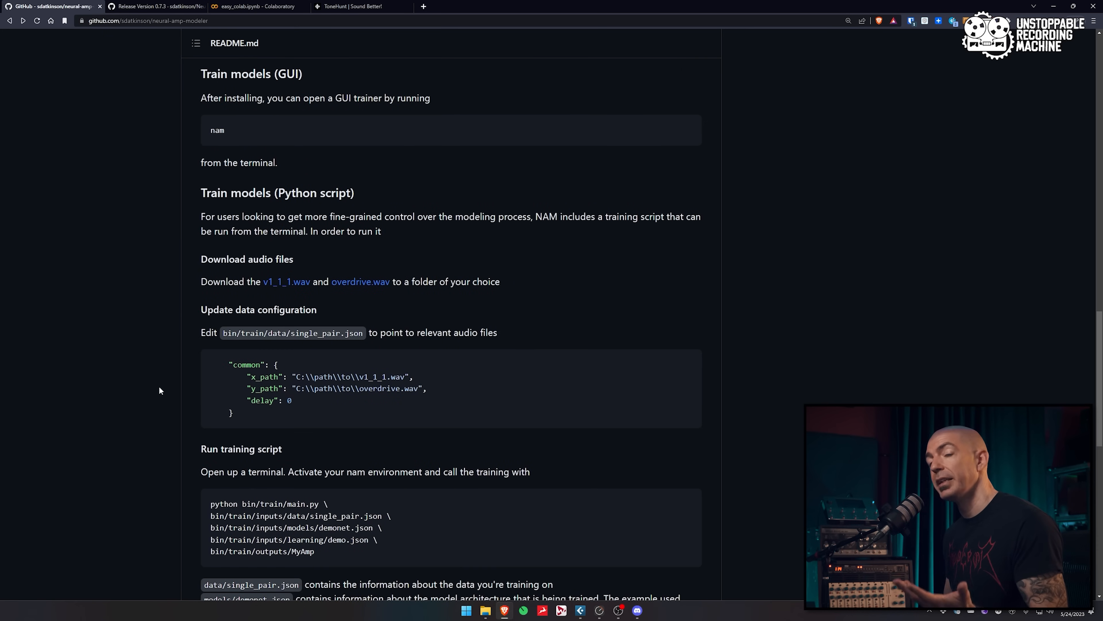
pyautogui.scroll(15, 159, 388)
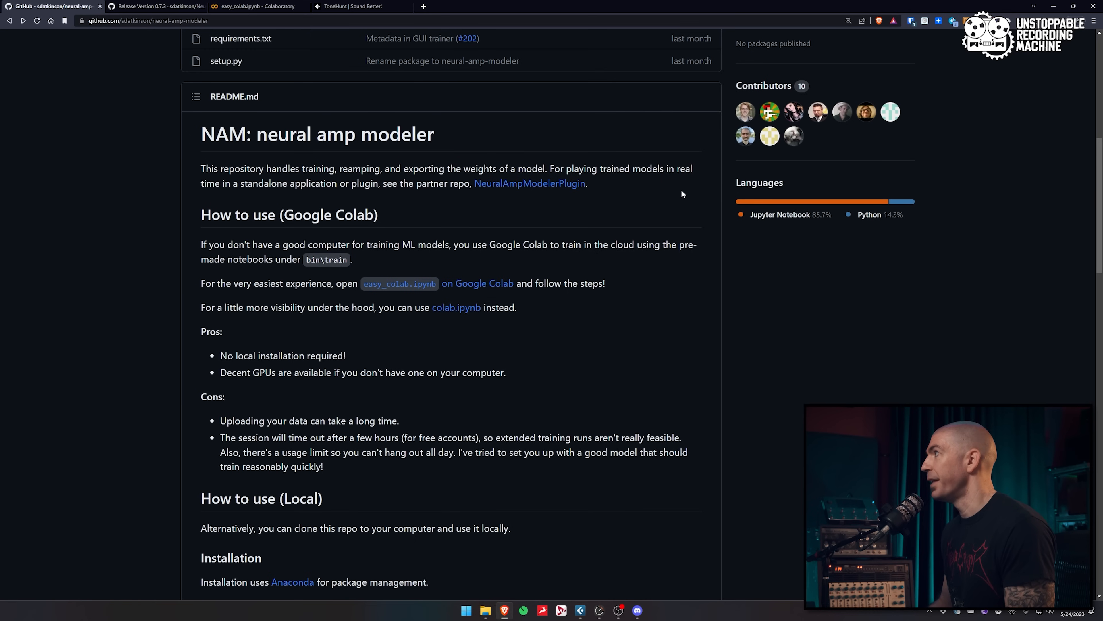
pyautogui.scroll(-8, 372, 232)
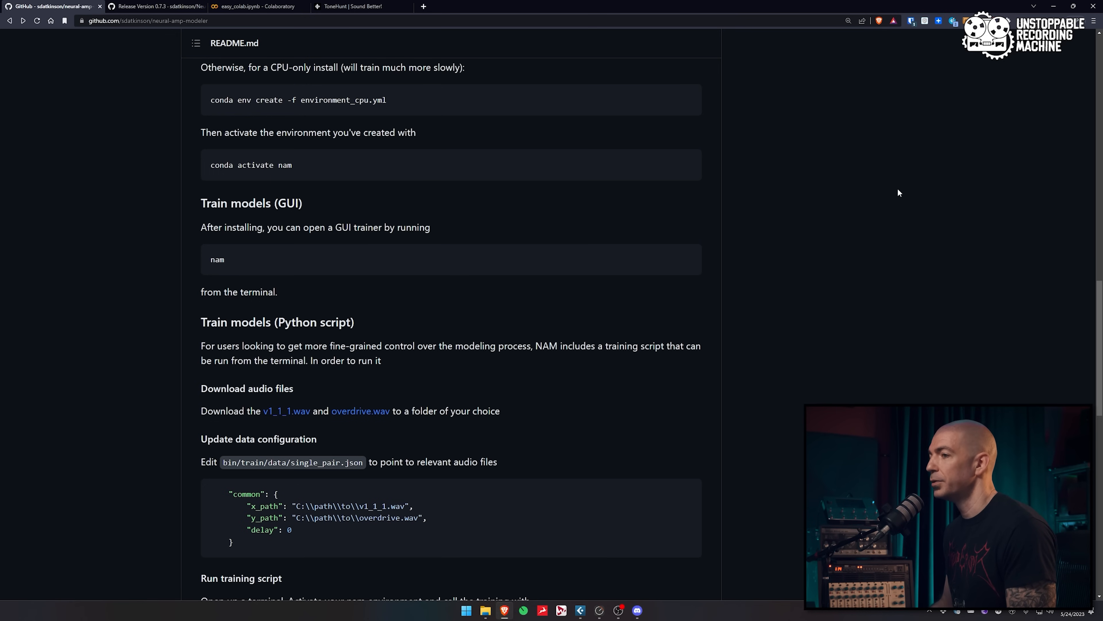
pyautogui.click(1053, 6)
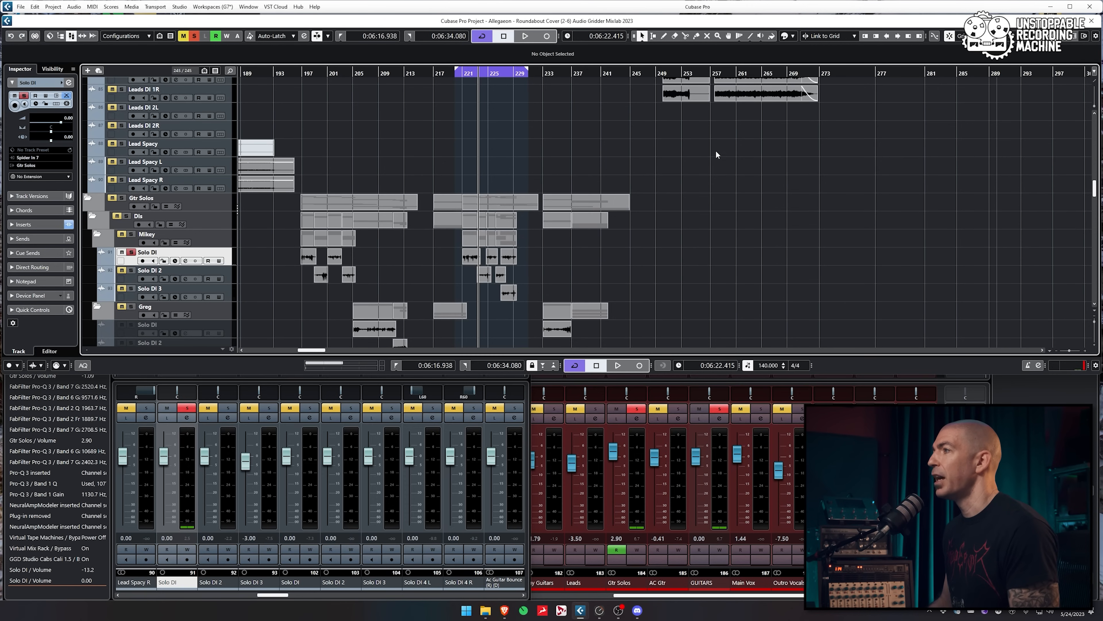
# Bypass Solo DI's Archetype Plini amp and play the solo from around bar 731
pyautogui.scroll(-10, 716, 151)
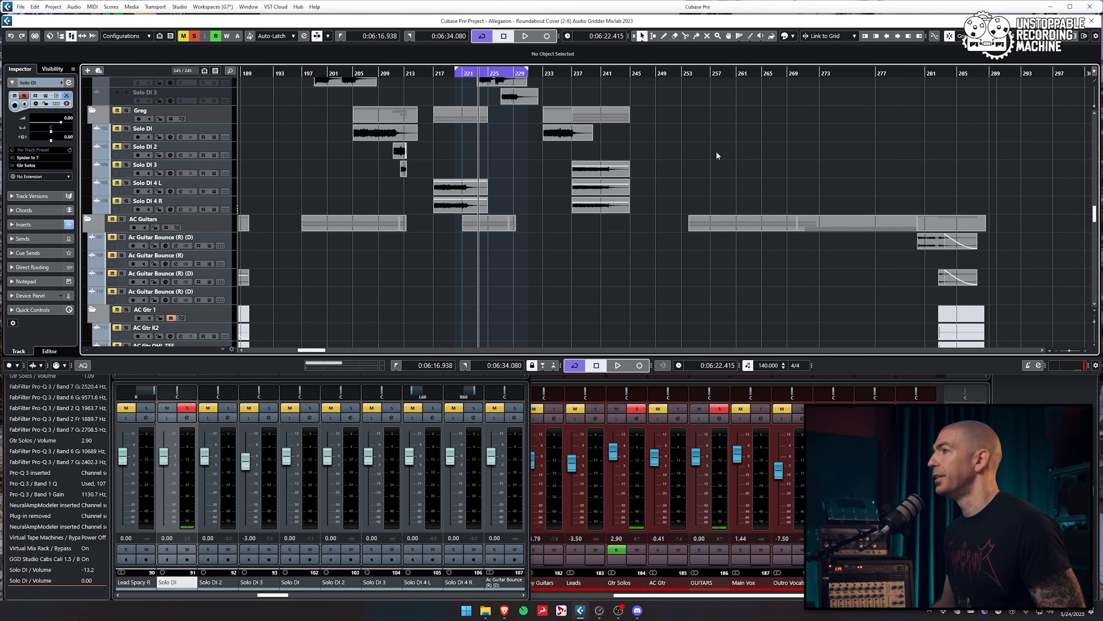
pyautogui.scroll(5, 619, 188)
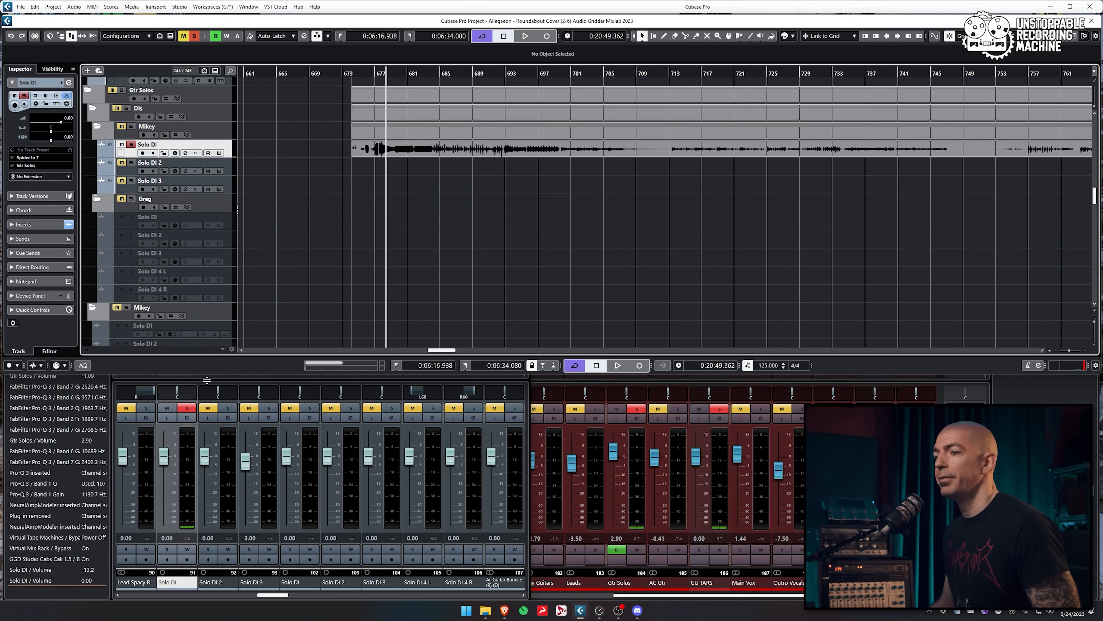
pyautogui.click(266, 595)
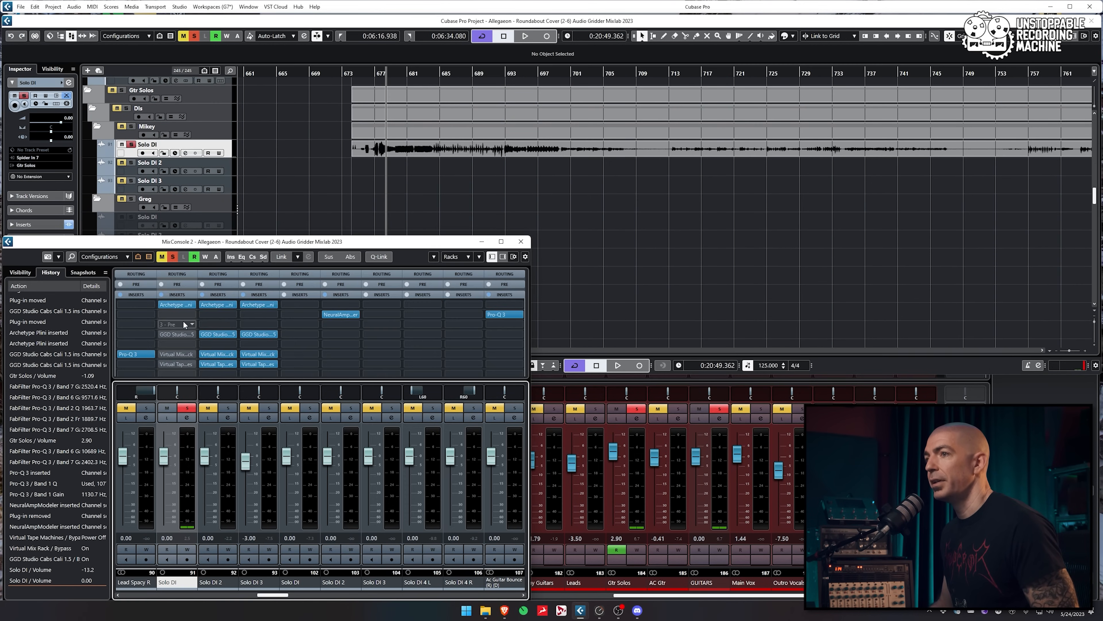
pyautogui.click(163, 305)
pyautogui.press('space')
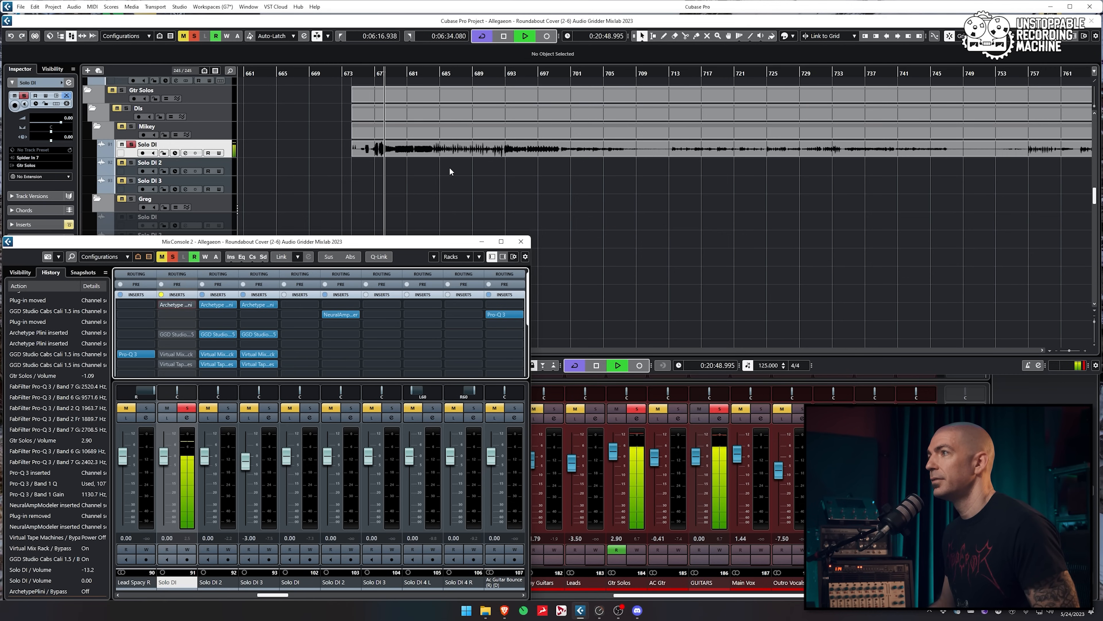
pyautogui.click(417, 174)
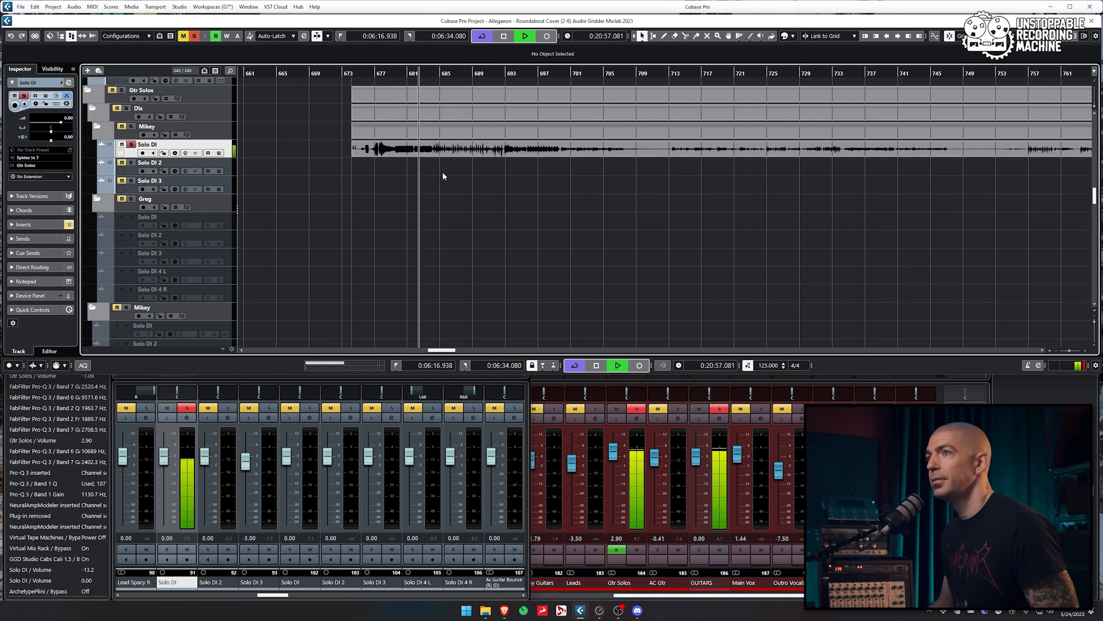
pyautogui.click(461, 197)
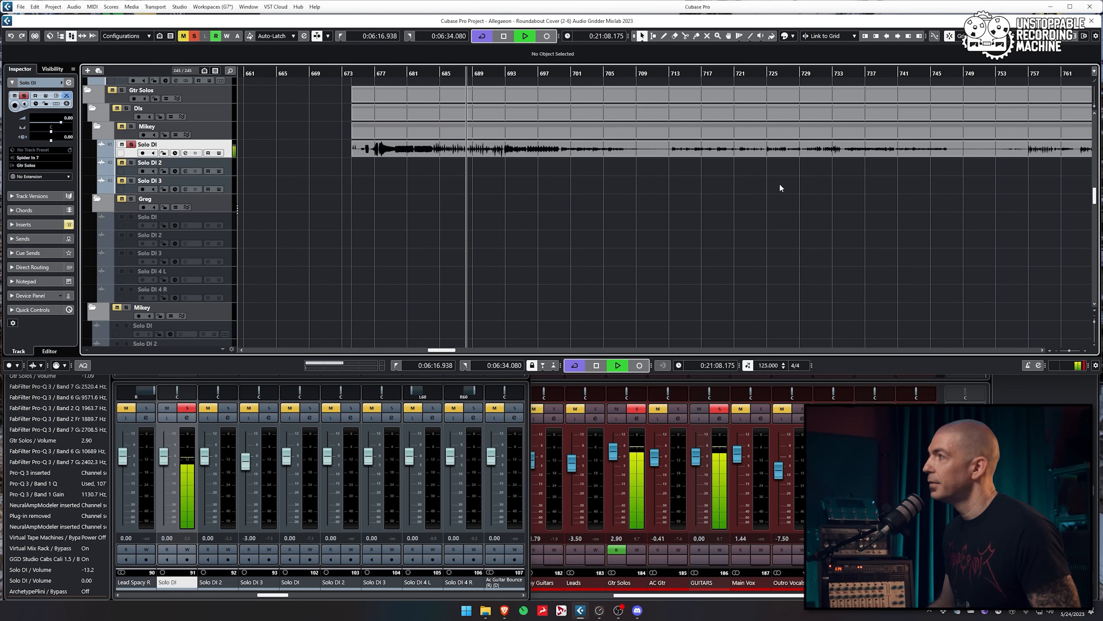
pyautogui.click(826, 190)
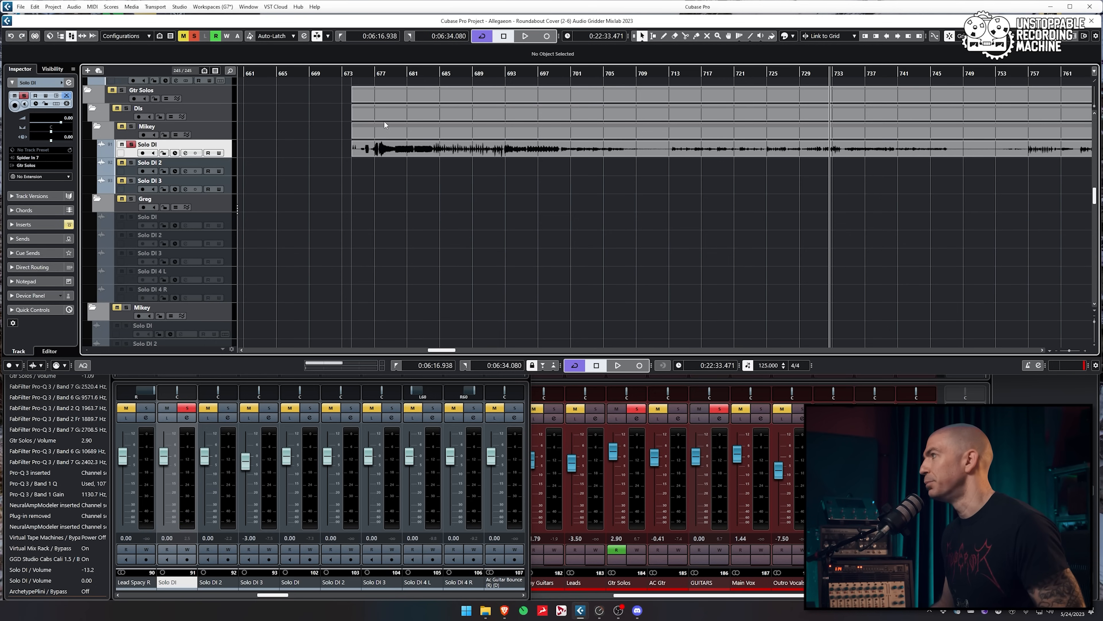
# Select the Solo DI audio event and toggle the Archetype amp bypass in MixConsole 2
pyautogui.hscroll(5, 983, 182)
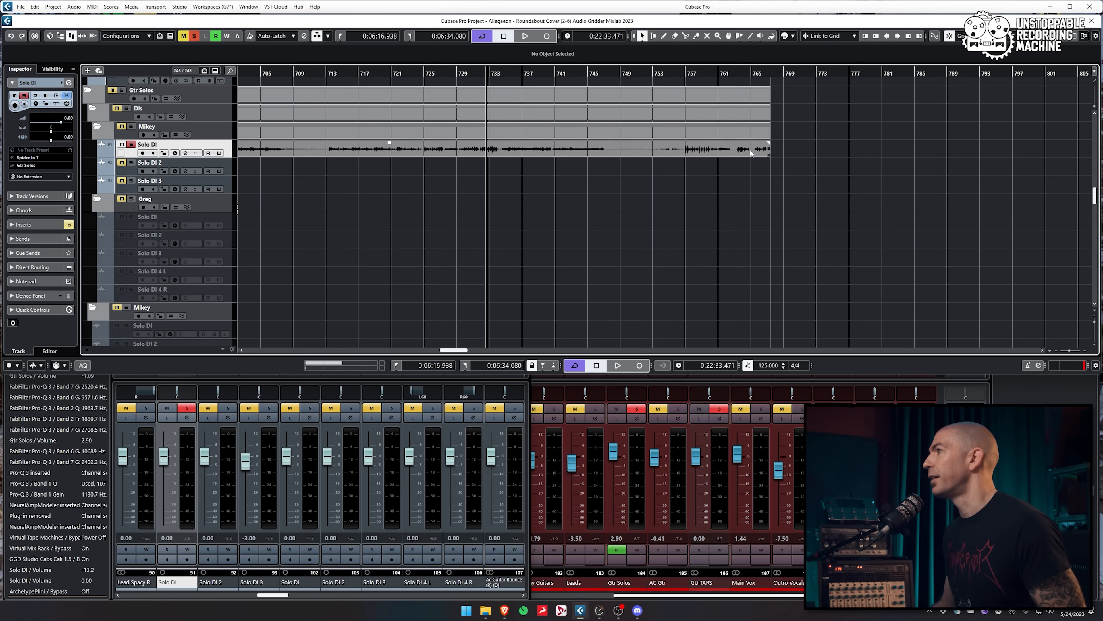
pyautogui.scroll(-3, 661, 154)
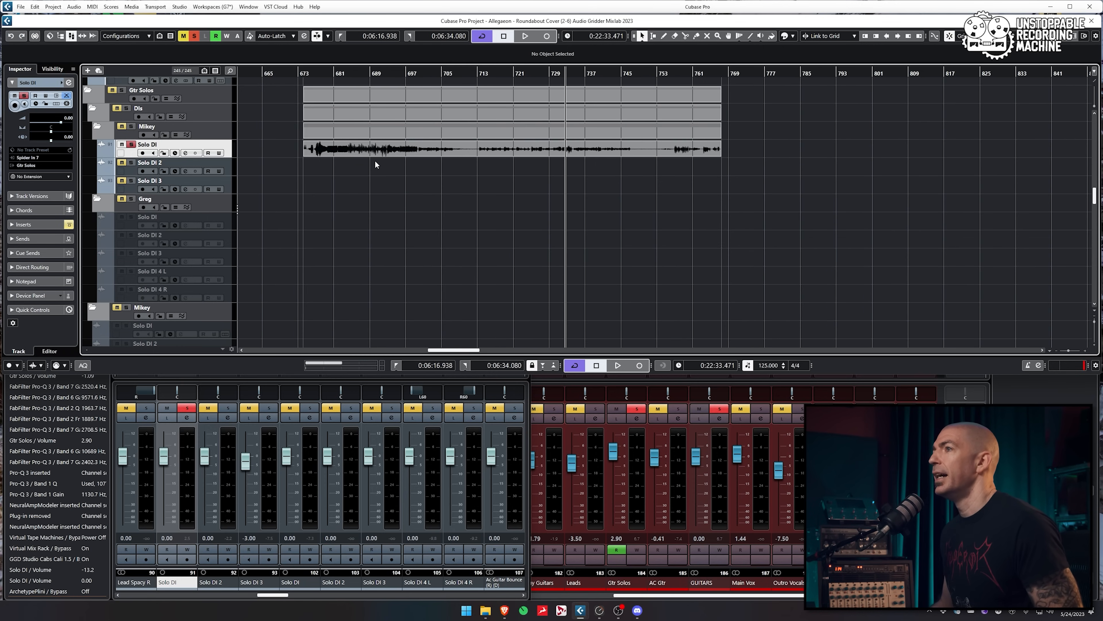
pyautogui.moveTo(267, 151); pyautogui.dragTo(802, 174)
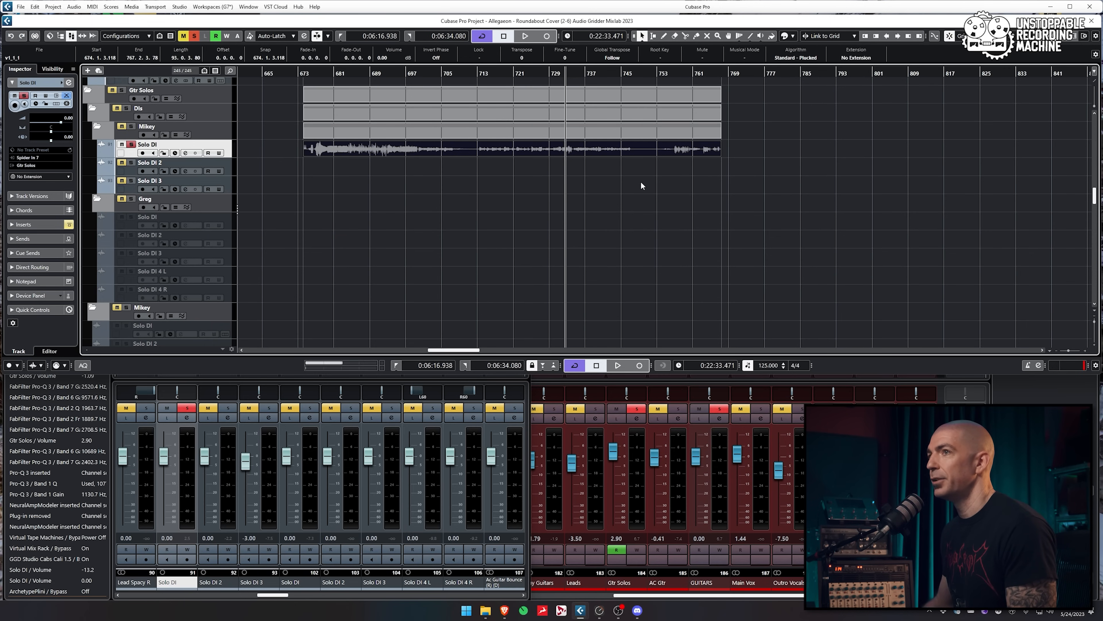
pyautogui.press('F3')
pyautogui.click(163, 306)
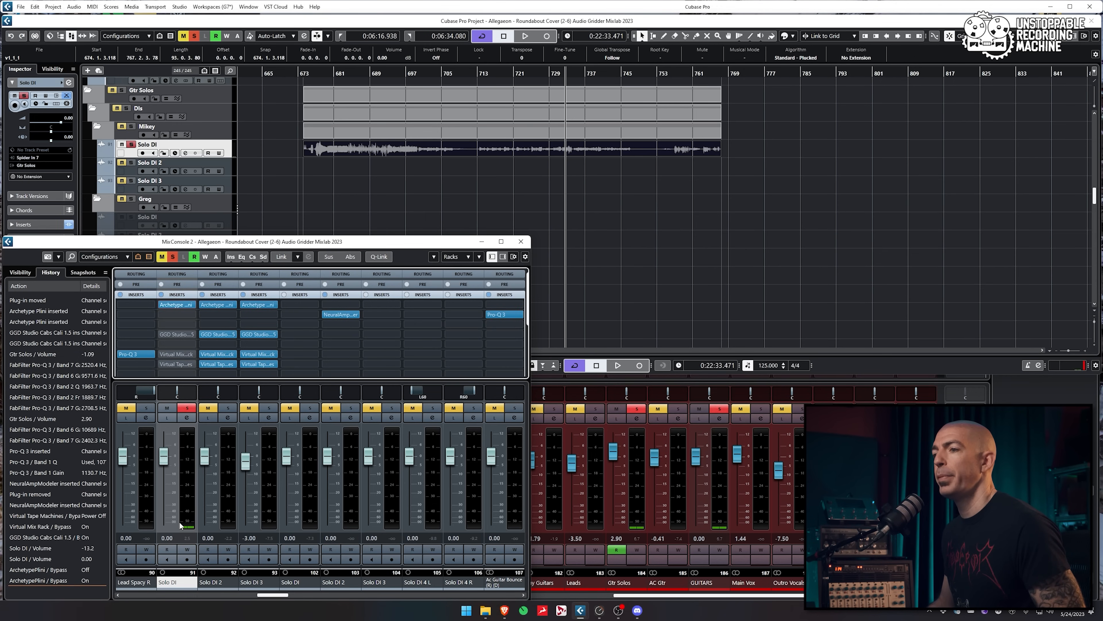
# Open Solo DI's Archetype Plini amp plugin and play the solo to hear it
pyautogui.click(164, 495)
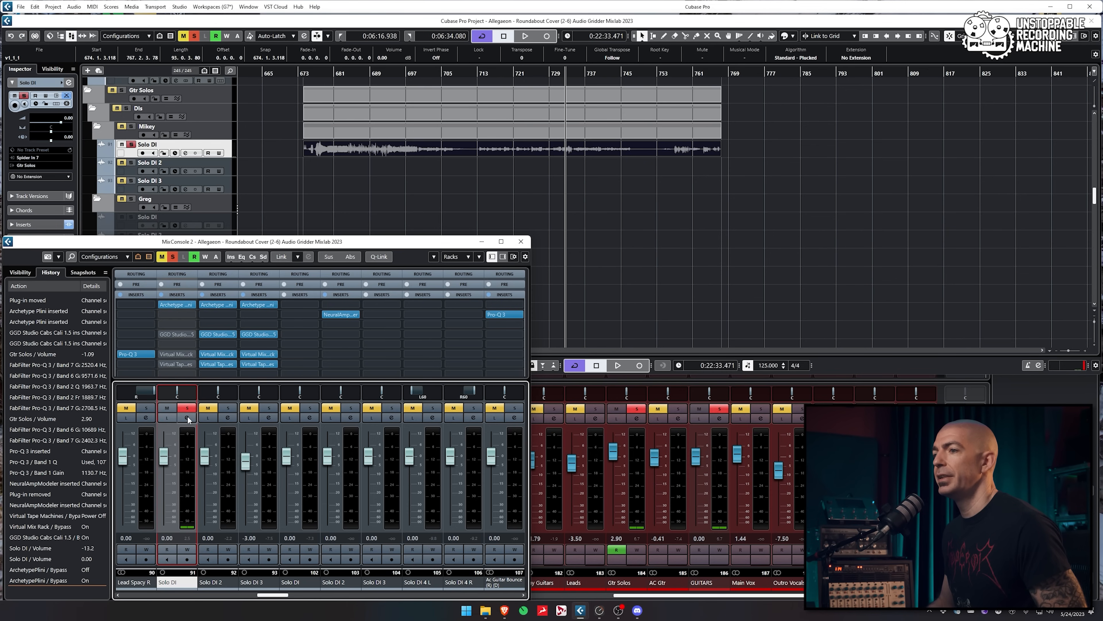
pyautogui.press('F3')
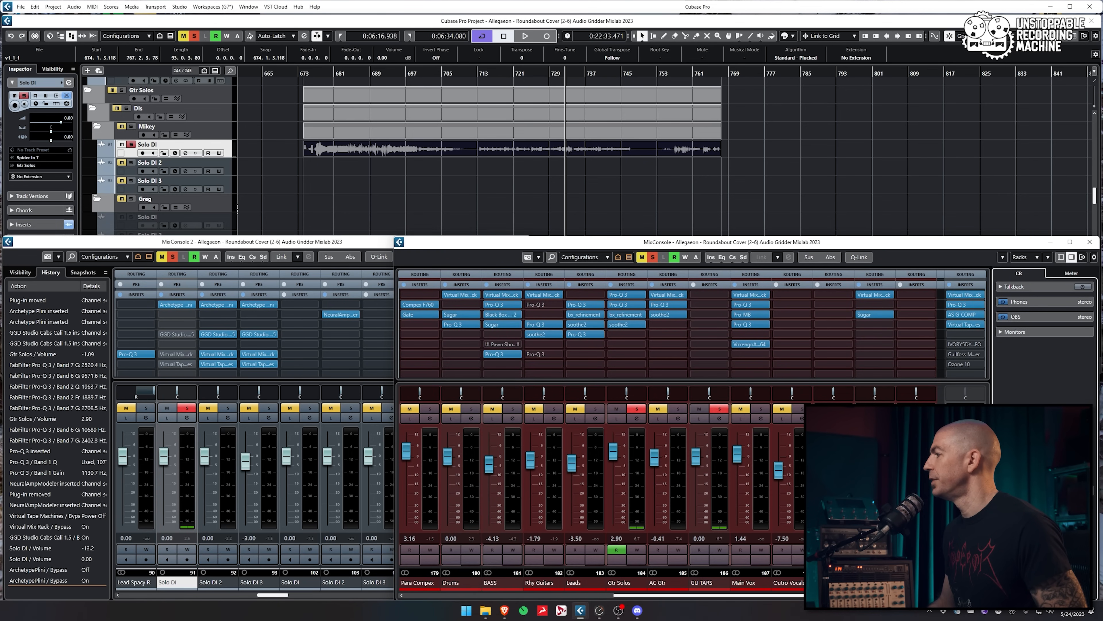
pyautogui.click(173, 305)
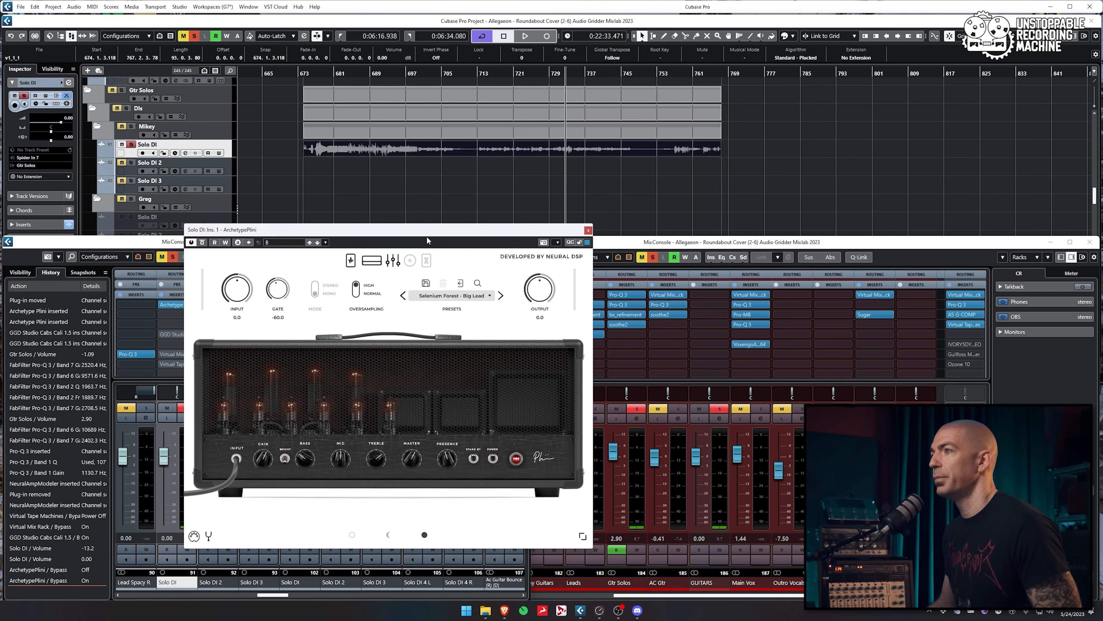
pyautogui.moveTo(428, 230); pyautogui.dragTo(715, 57)
pyautogui.press('space')
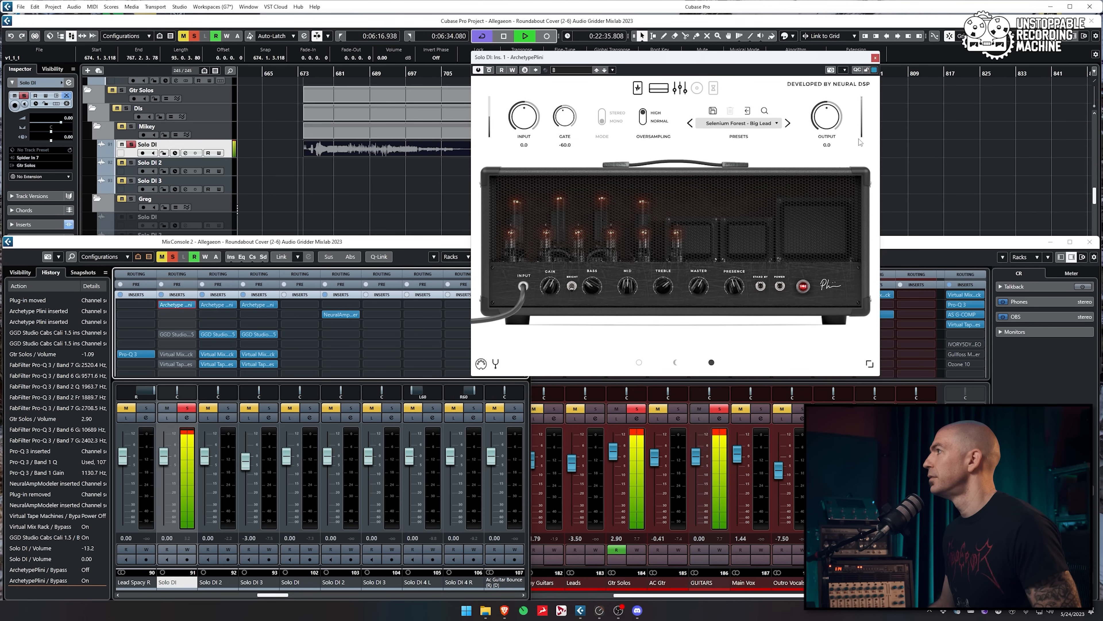
# Set the Archetype Plini output level to -7.0 and bring up Solo DI's Channel Settings
pyautogui.moveTo(834, 122); pyautogui.dragTo(818, 146)
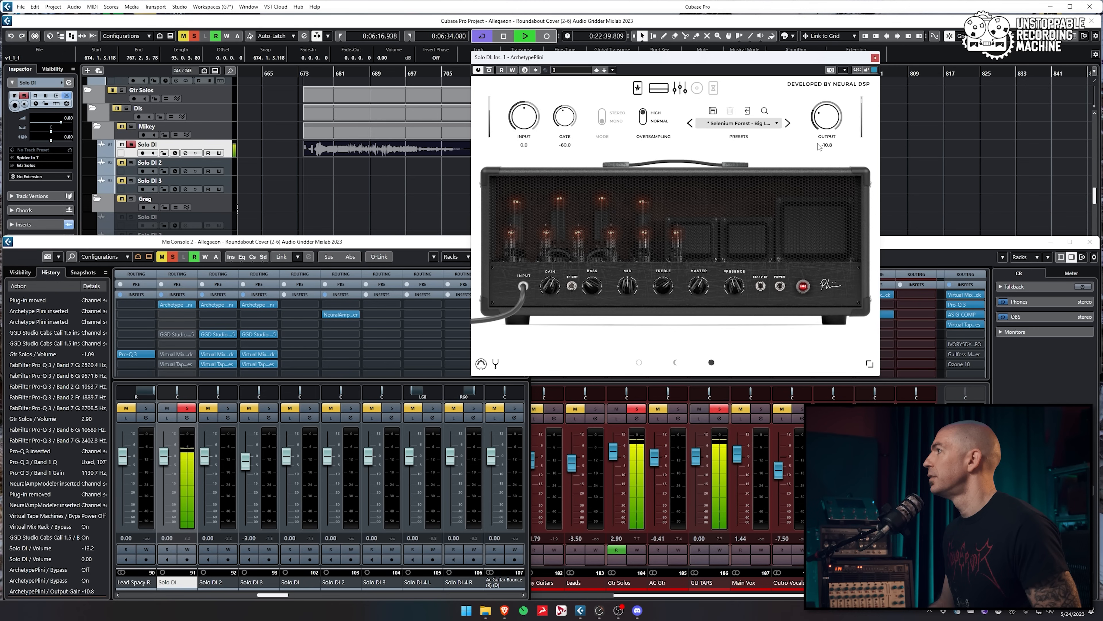
pyautogui.scroll(-2, 818, 147)
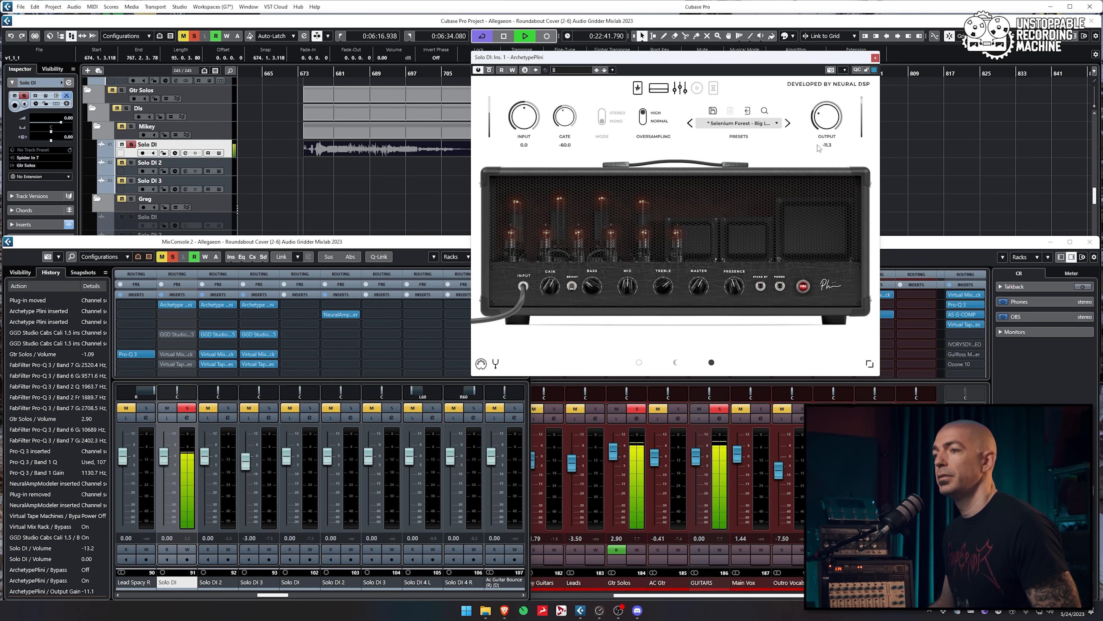
pyautogui.moveTo(818, 141); pyautogui.dragTo(818, 136)
pyautogui.scroll(2, 817, 141)
pyautogui.doubleClick(826, 145)
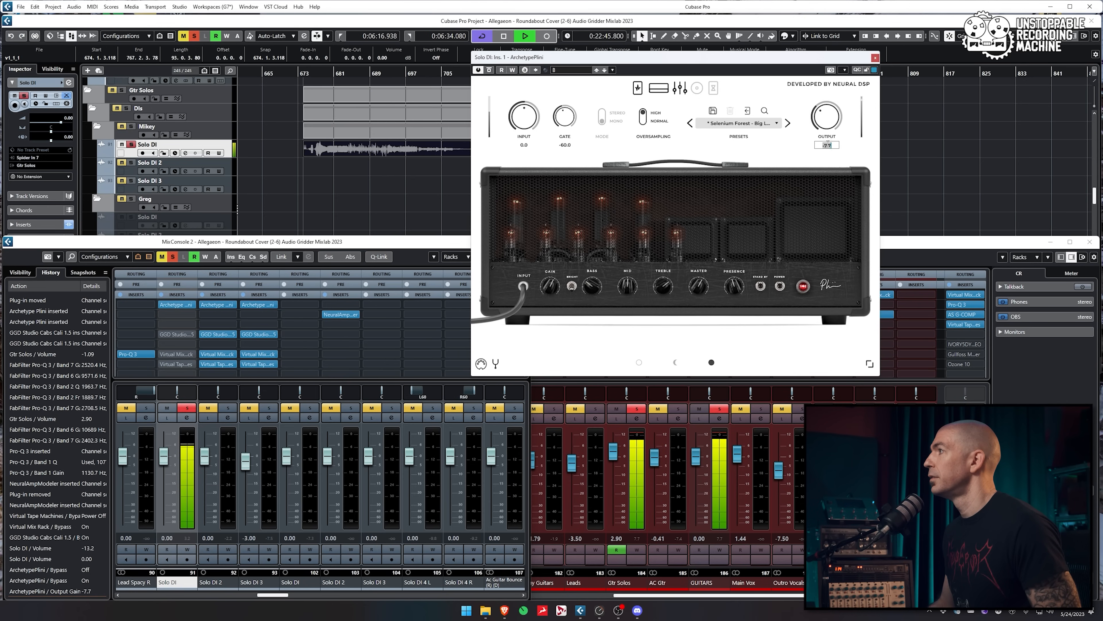
pyautogui.write('-7')
pyautogui.press('Return')
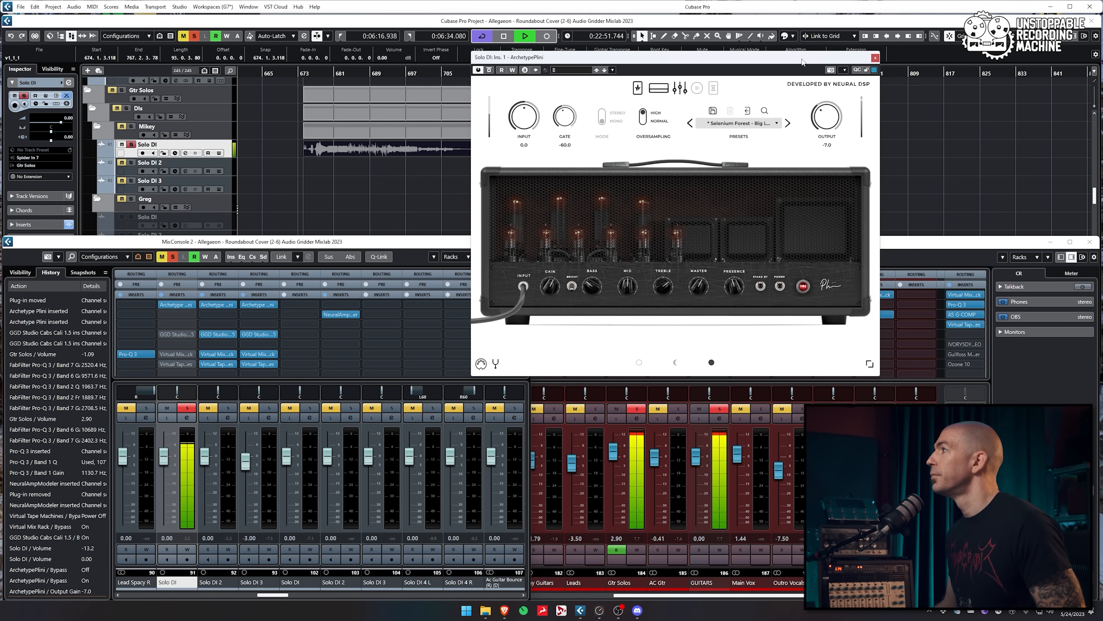
pyautogui.click(875, 59)
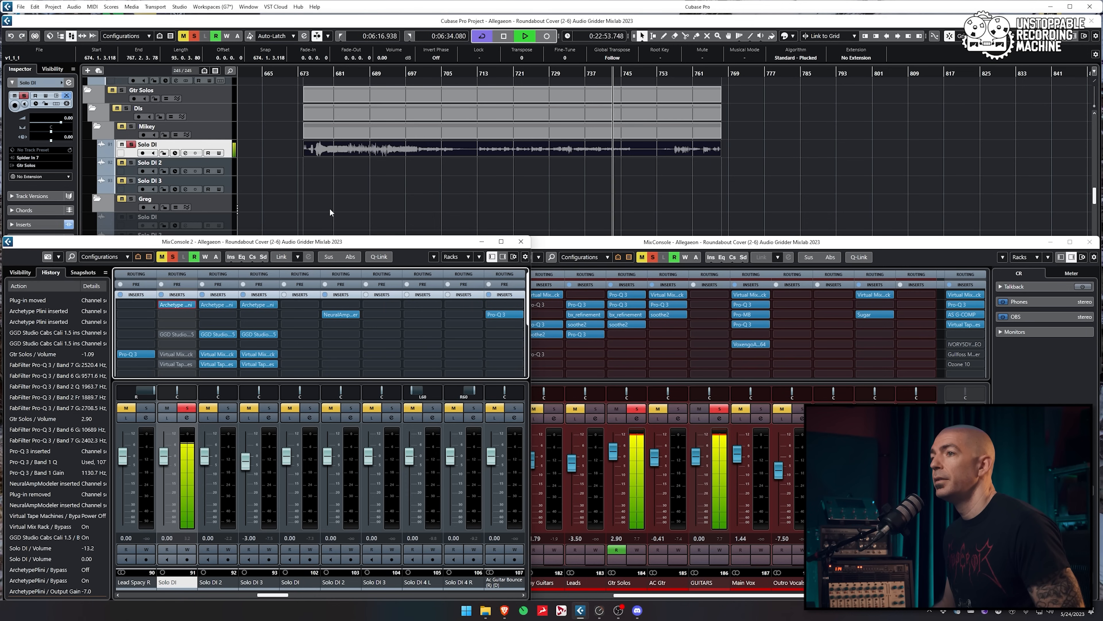
pyautogui.press('e')
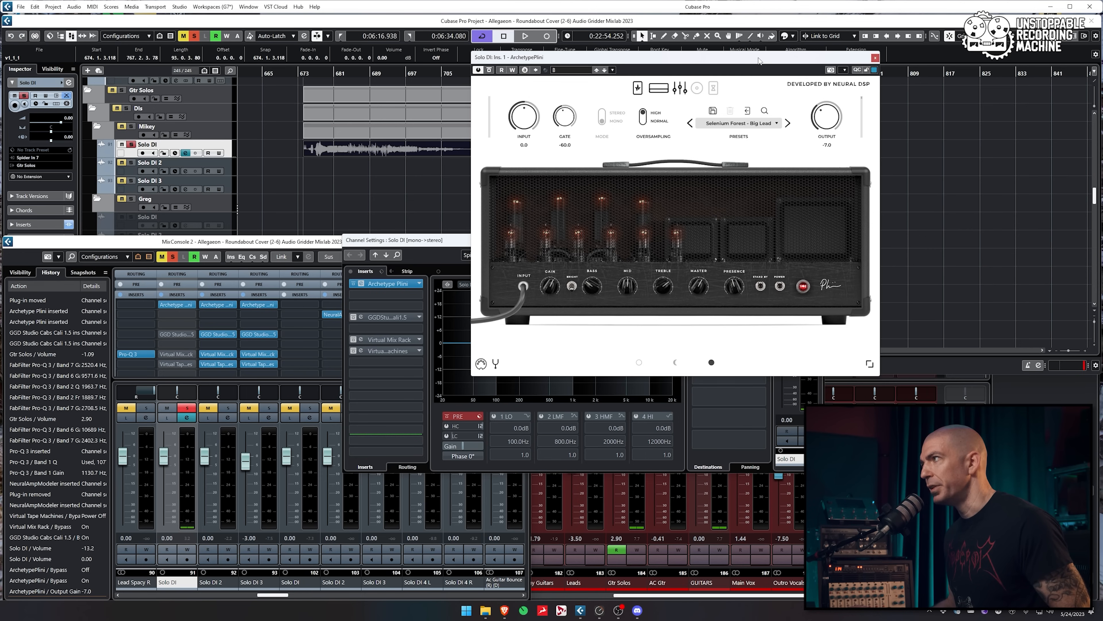
# Move the Archetype Plini window aside and close it, leaving Channel Settings open
pyautogui.moveTo(759, 61); pyautogui.dragTo(734, 70)
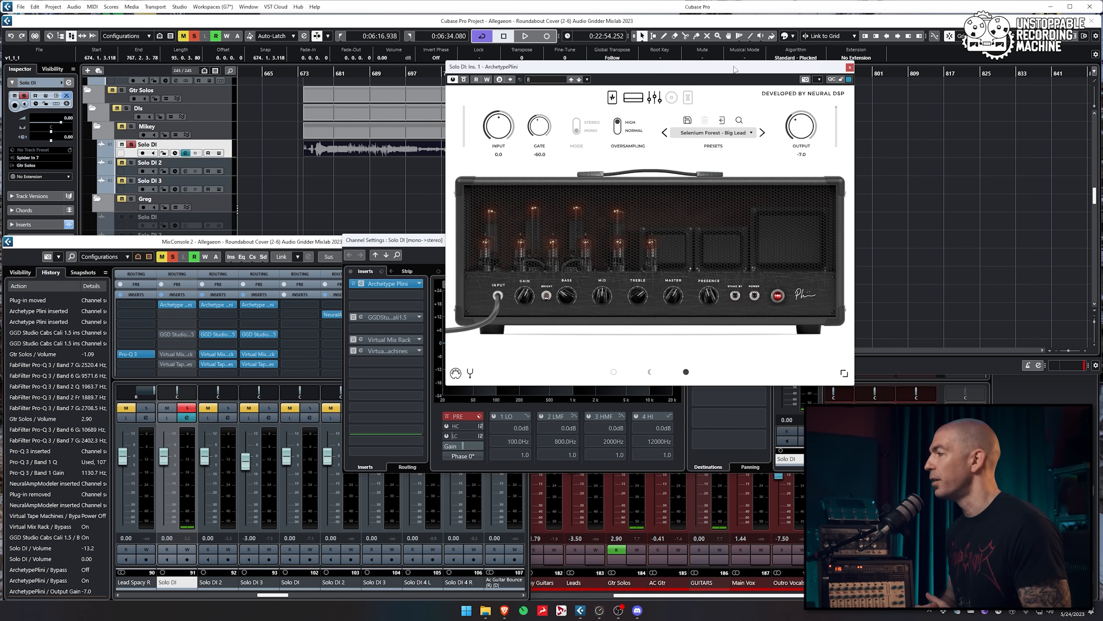
pyautogui.click(549, 28)
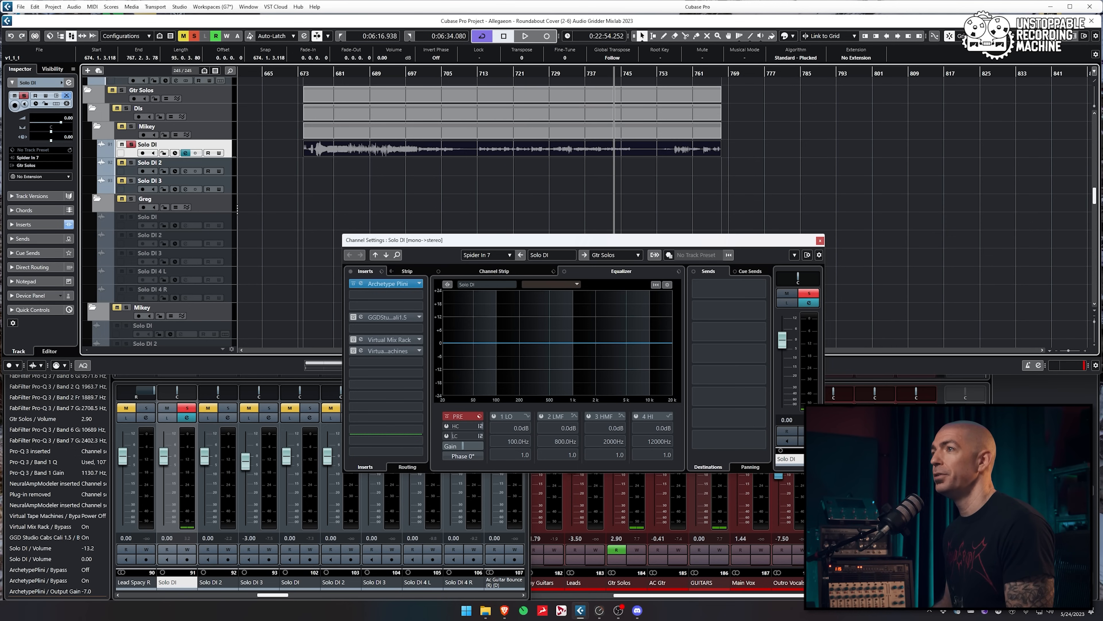
# Adjust Solo DI's fade-in, fade-out and crossfade Auto Fades options, then close Channel Settings
pyautogui.click(66, 104)
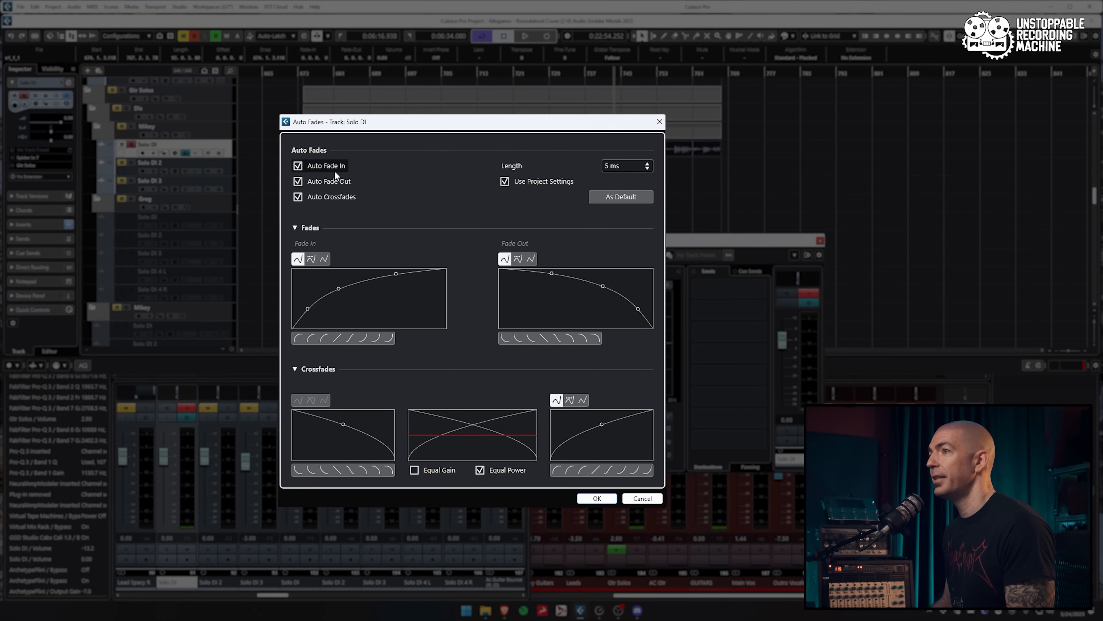
pyautogui.click(298, 165)
pyautogui.click(299, 180)
pyautogui.click(299, 197)
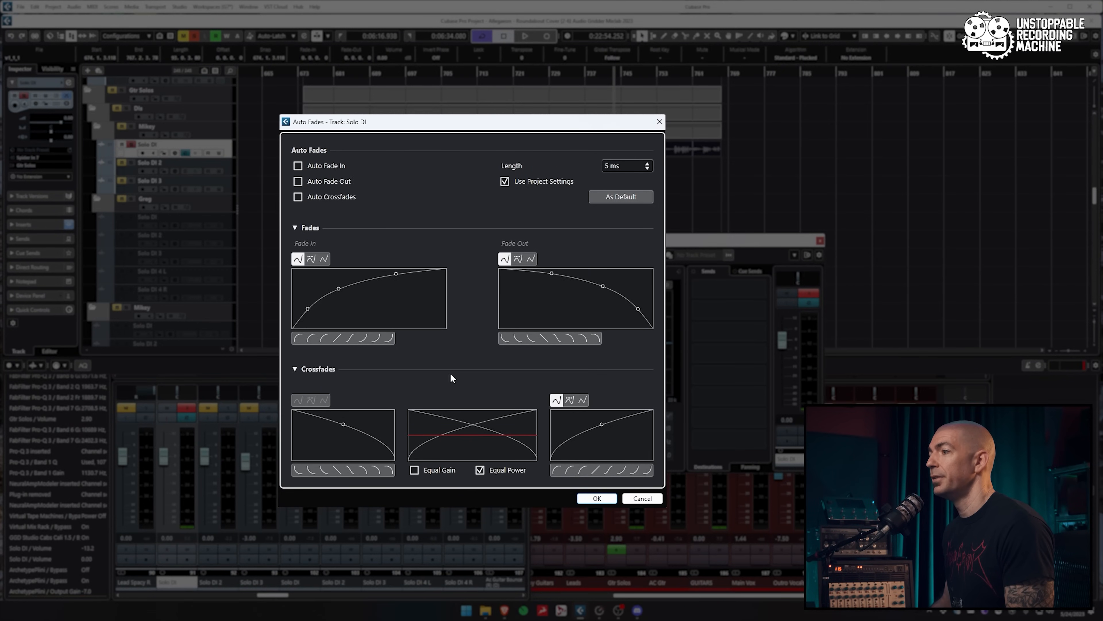
pyautogui.click(514, 182)
pyautogui.click(627, 498)
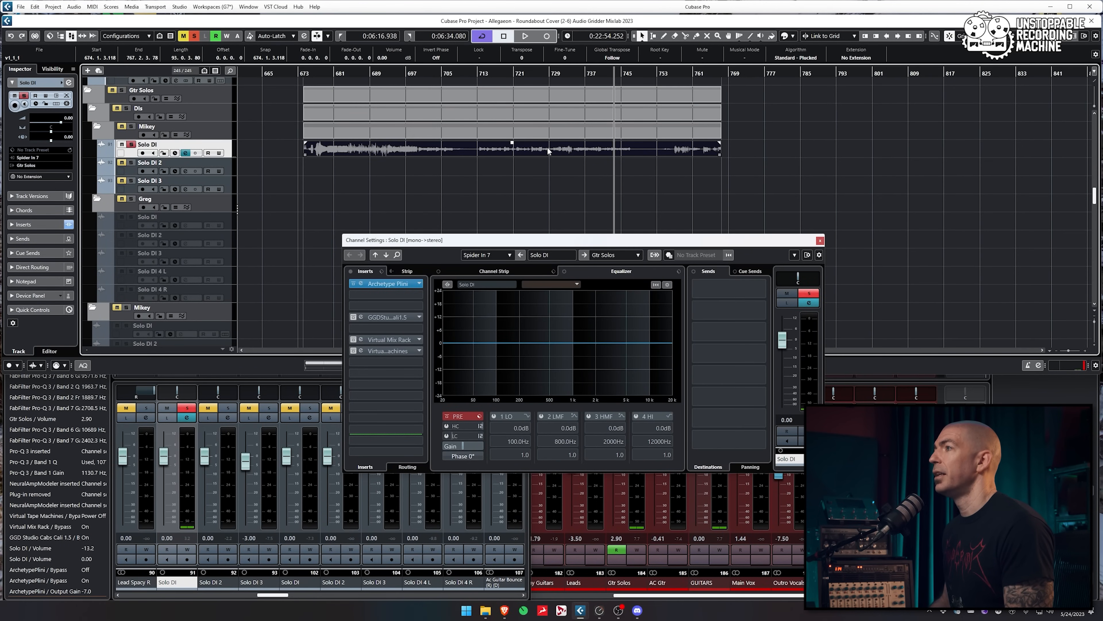
pyautogui.press('Escape')
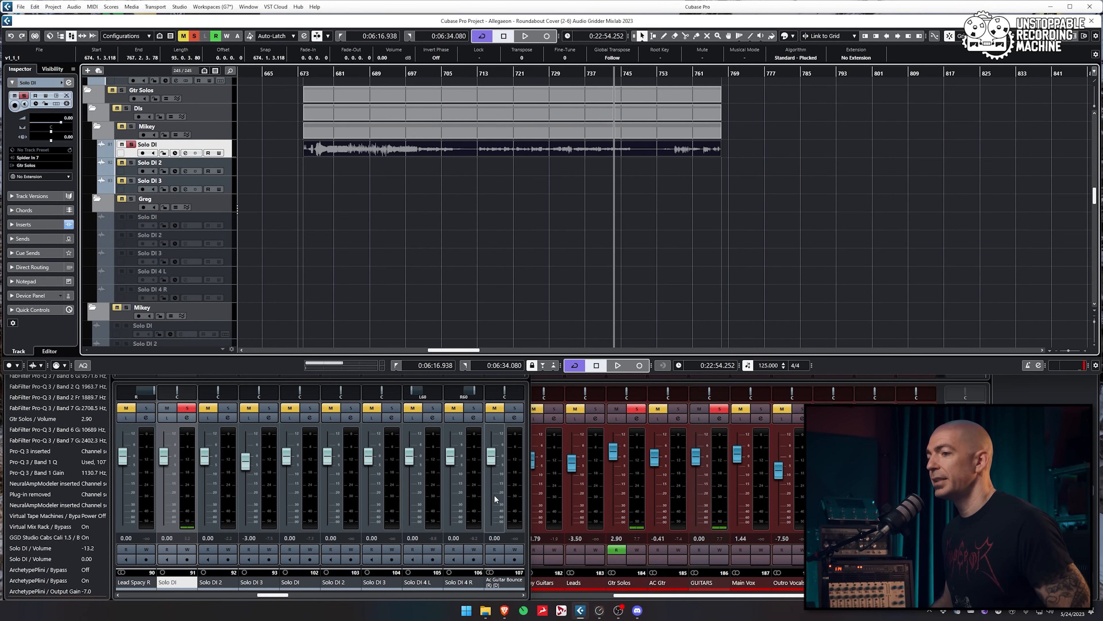
pyautogui.click(278, 597)
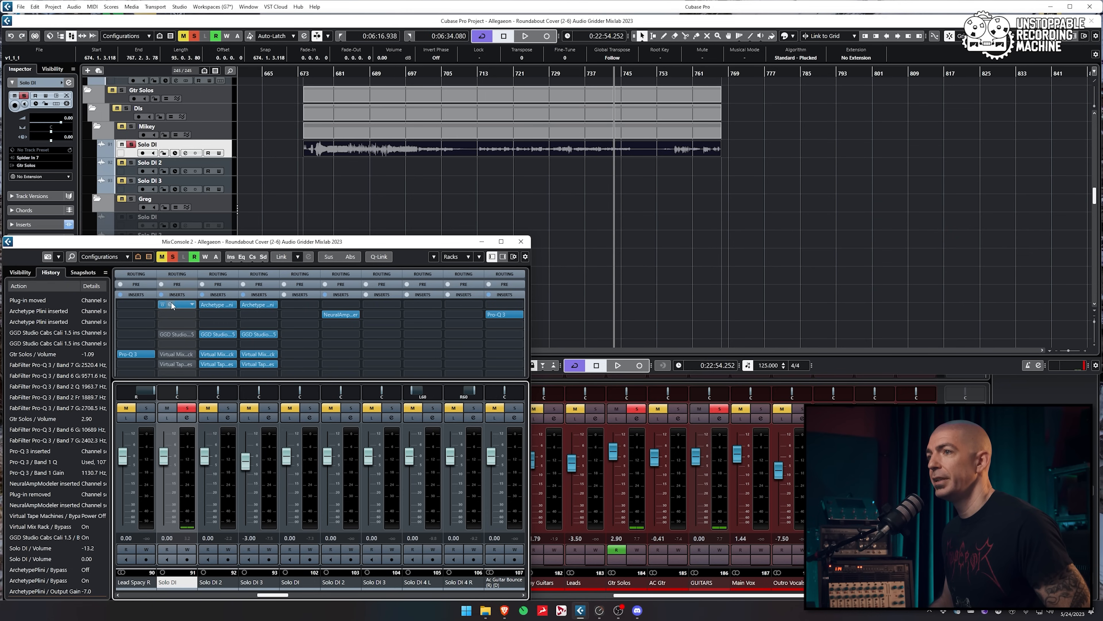
# Render the Solo DI event in place with Channel Settings processing at 24 bit
pyautogui.click(522, 155)
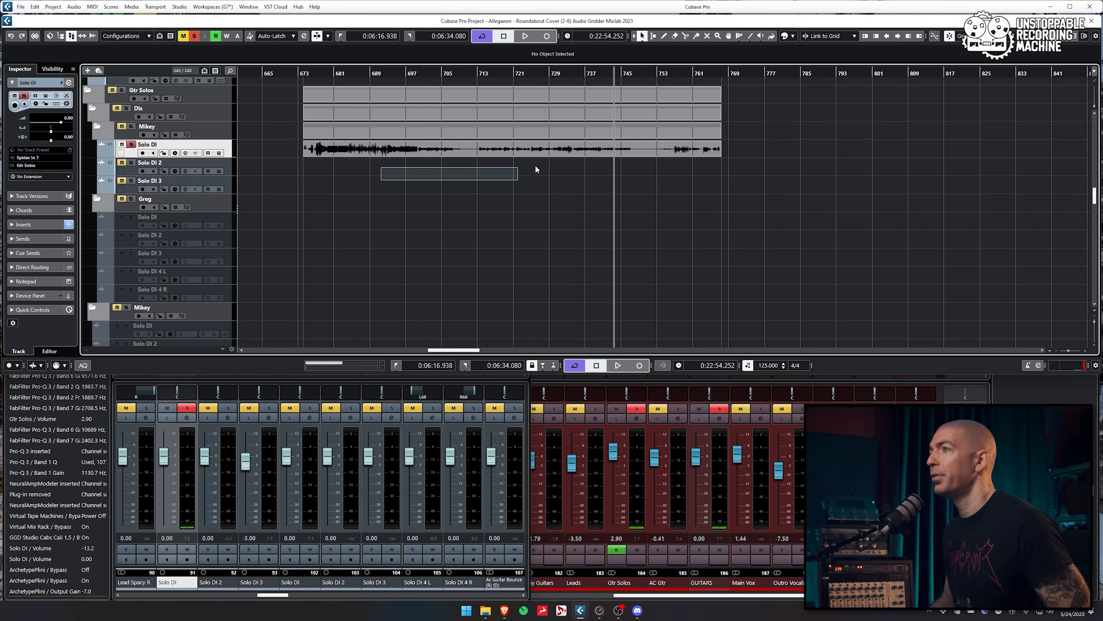
pyautogui.hotkey('ctrl', 'shift', 'r')
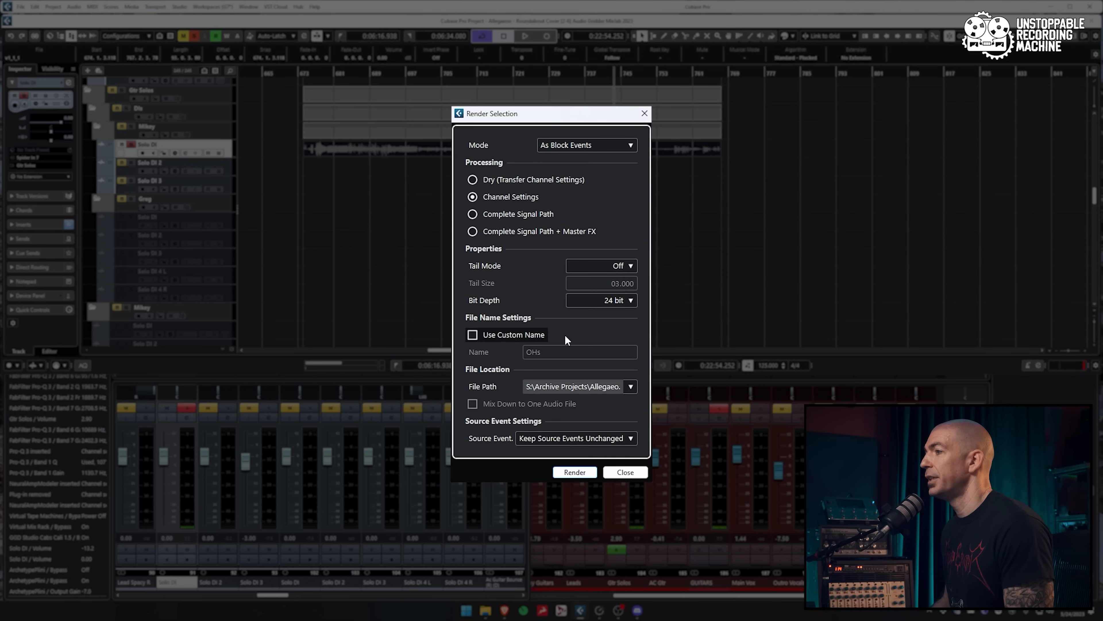
pyautogui.press('Return')
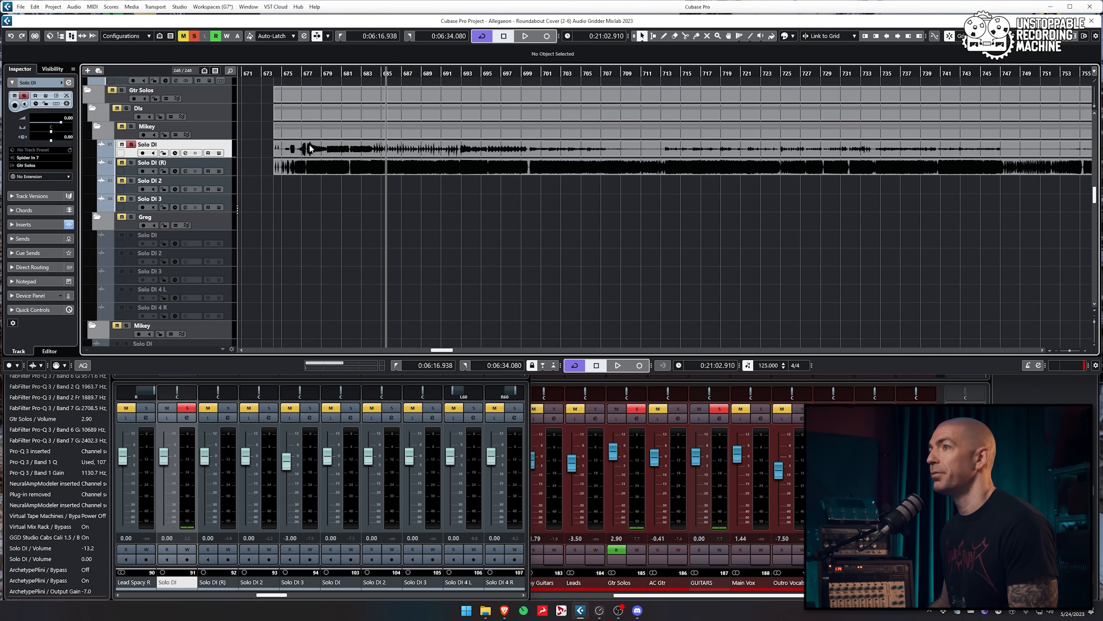
# Select the Solo DI audio event and the newly rendered Solo DI event
pyautogui.click(309, 148)
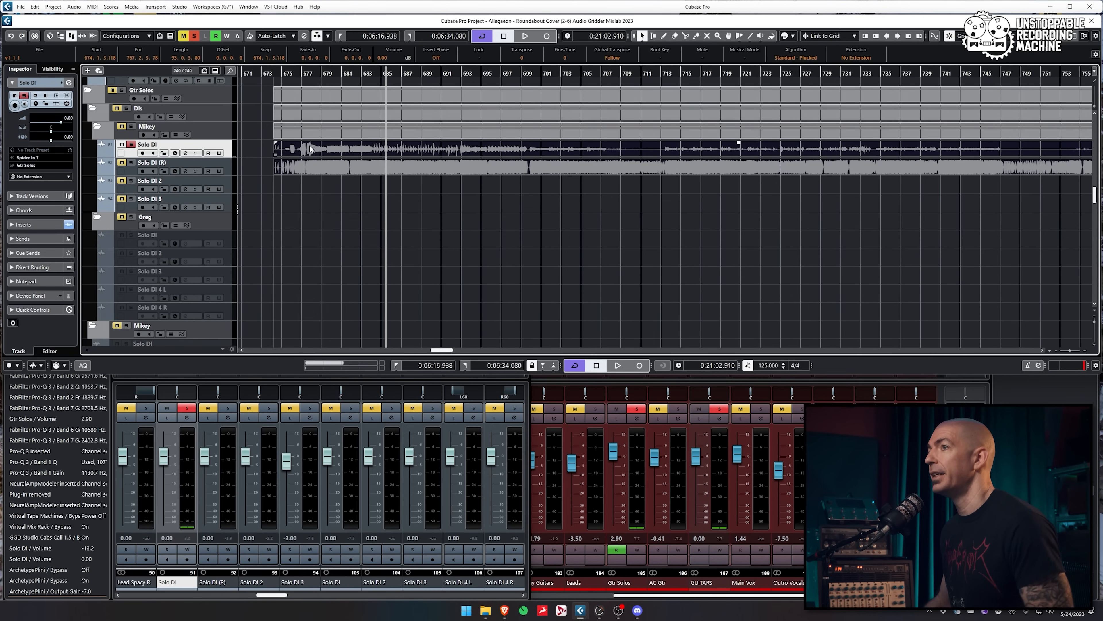
pyautogui.scroll(-1, 407, 180)
pyautogui.click(340, 152)
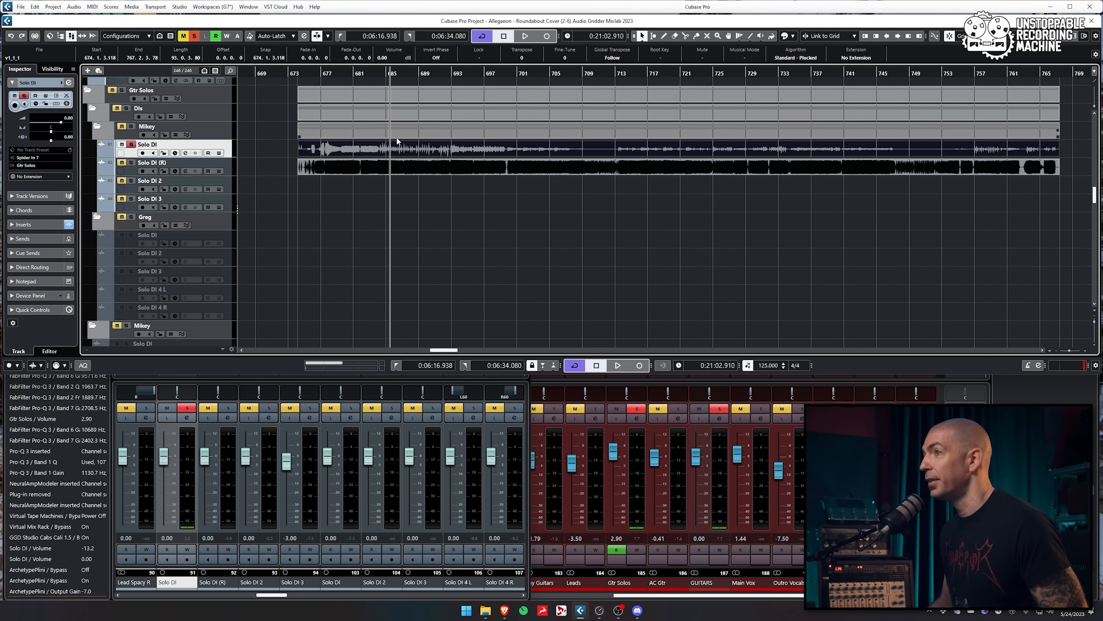
pyautogui.click(537, 169)
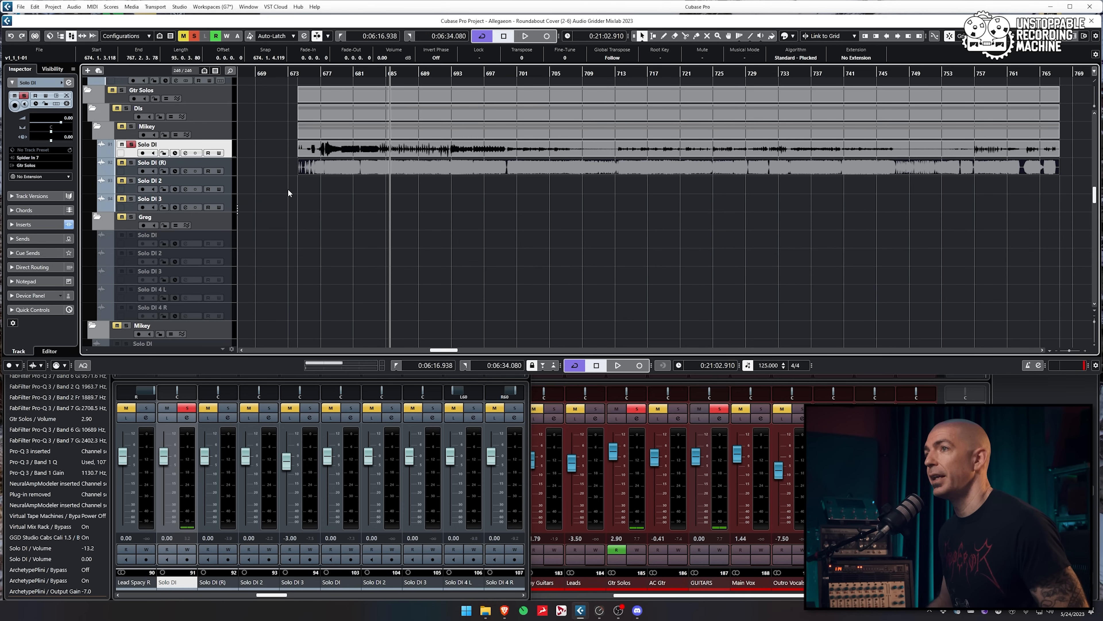
# Rename the Solo DI (R) track to 'amp' and take the solo off Solo DI
pyautogui.doubleClick(152, 162)
pyautogui.write('amp')
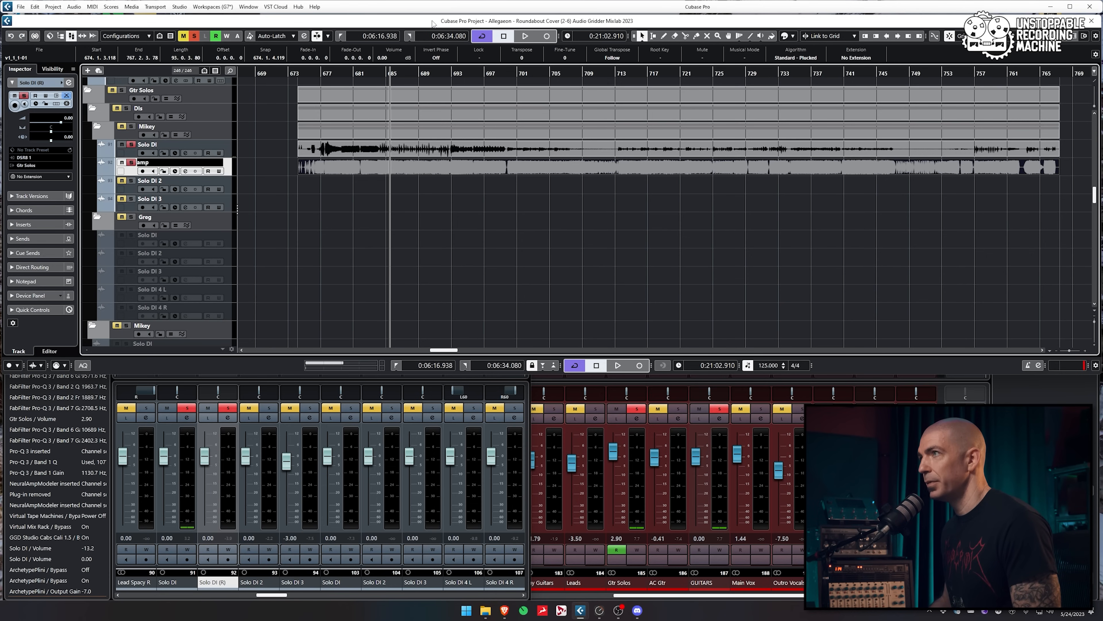
pyautogui.press('Return')
pyautogui.click(131, 145)
pyautogui.click(368, 165)
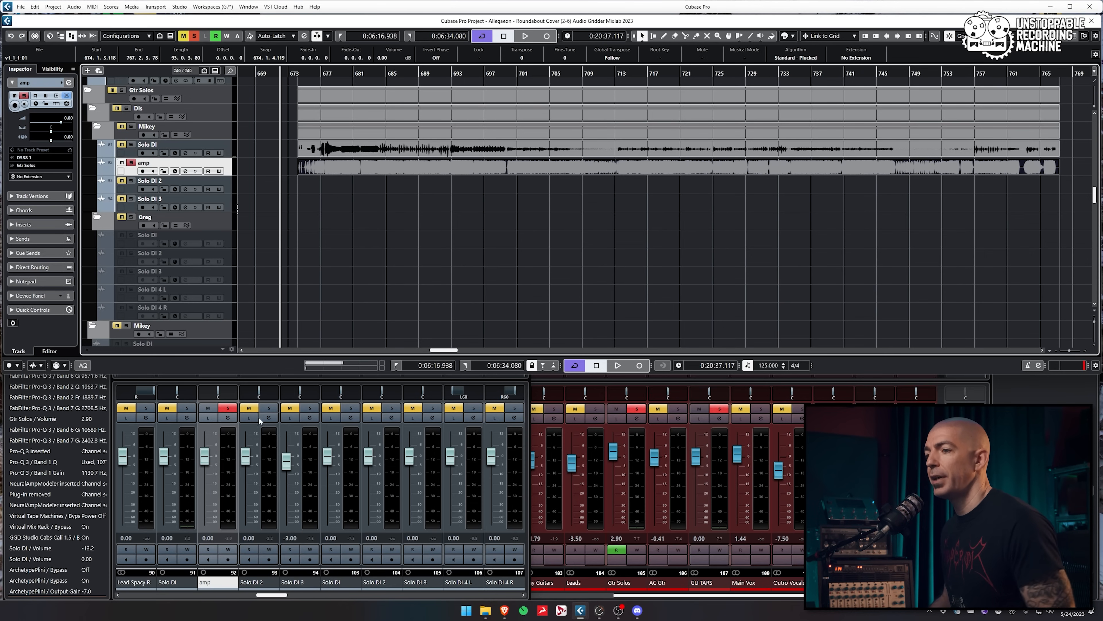
# Set the locators to the Solo DI event's time range with P
pyautogui.press('F3')
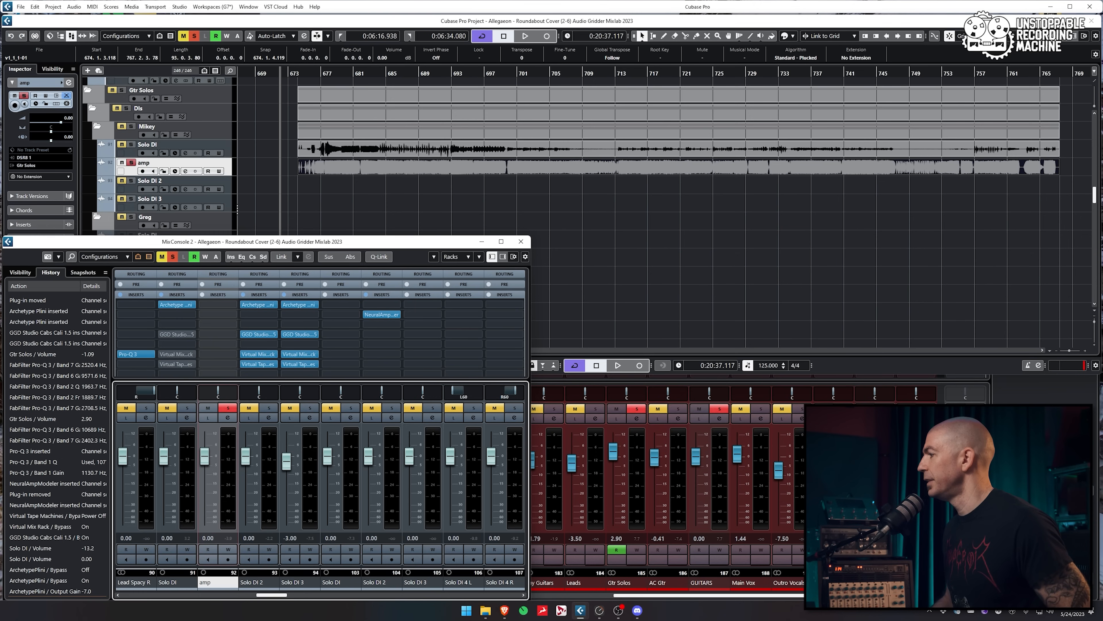
pyautogui.press('F3')
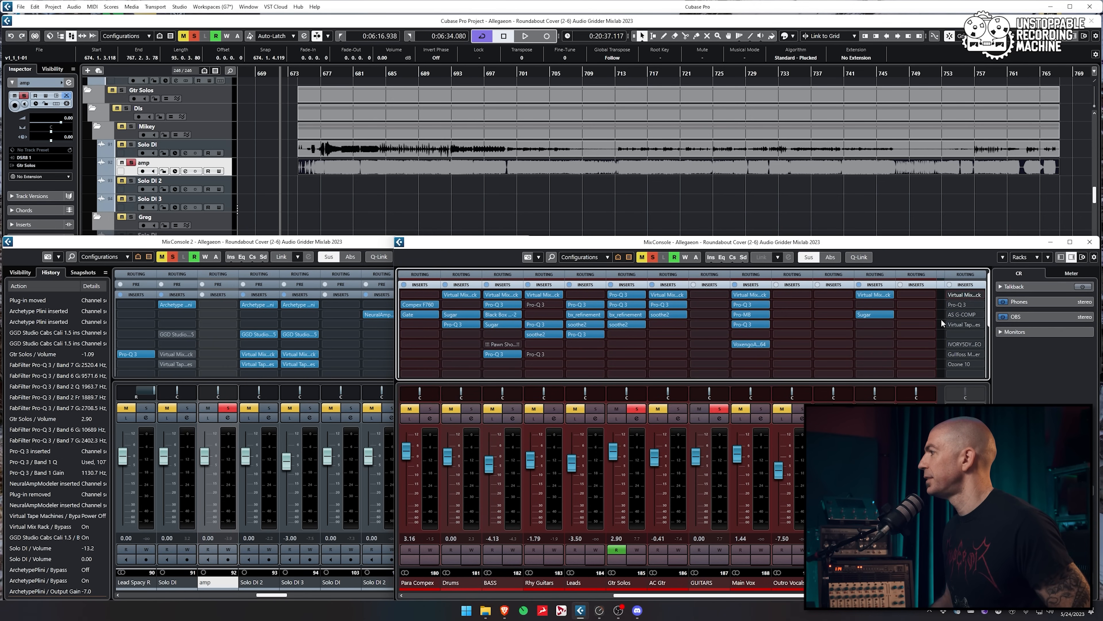
pyautogui.scroll(-3, 942, 318)
pyautogui.click(376, 146)
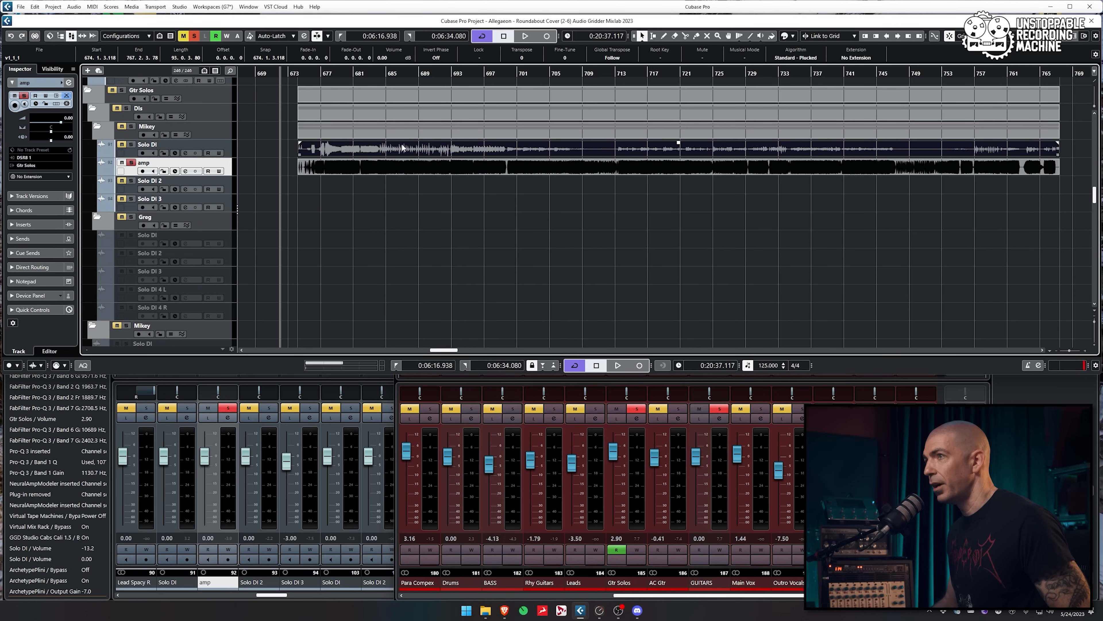
pyautogui.click(270, 143)
pyautogui.click(455, 150)
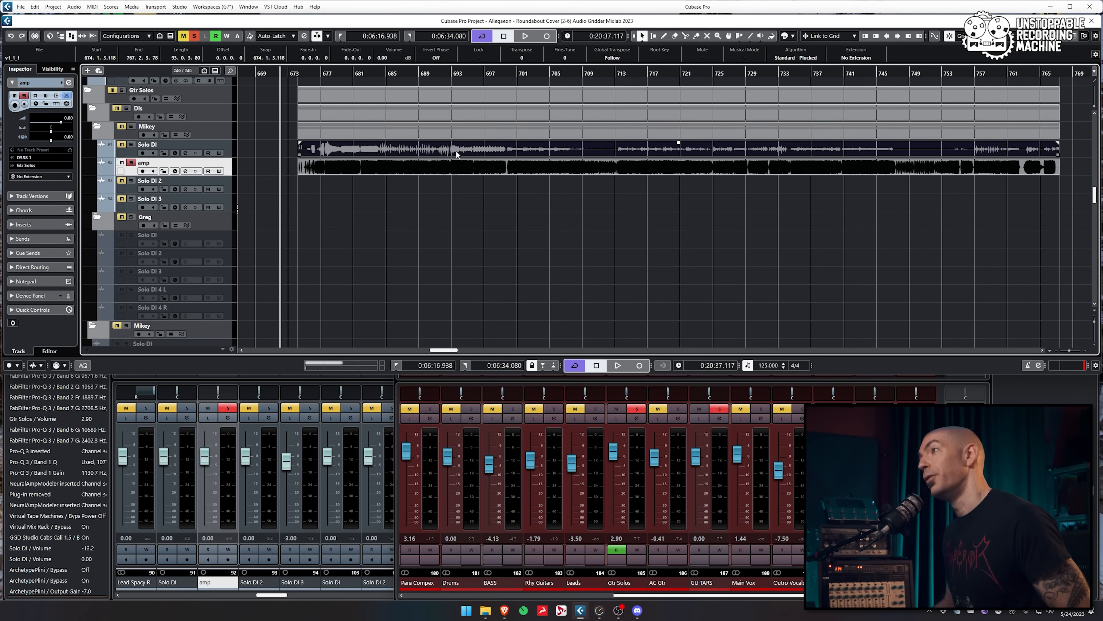
pyautogui.press('p')
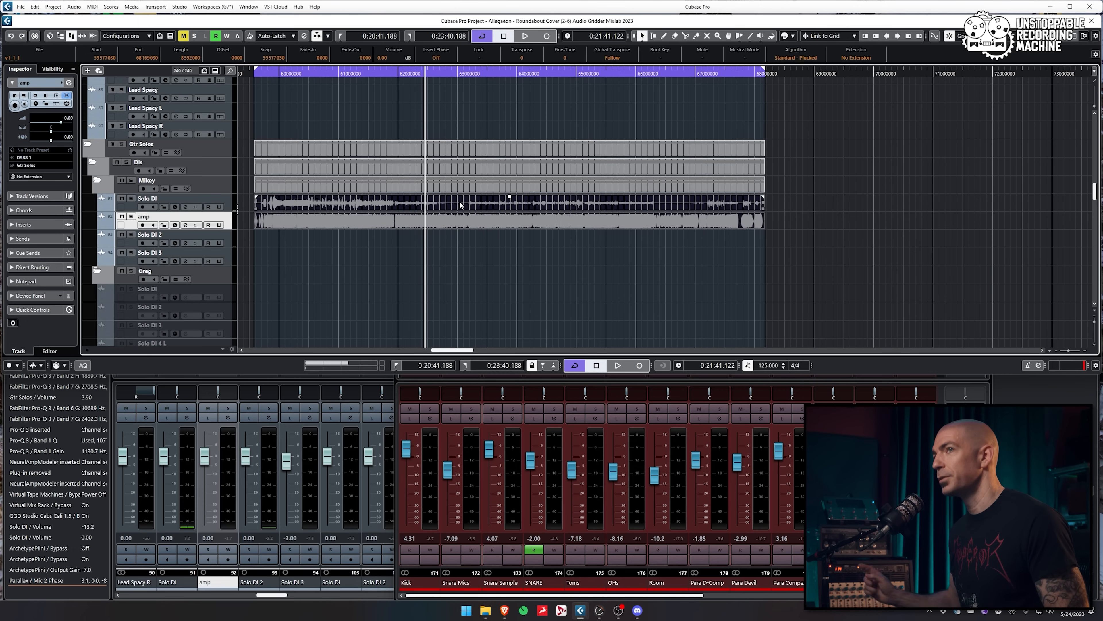
# Solo the amp track and bring up the Audio Mixdown export settings
pyautogui.click(131, 216)
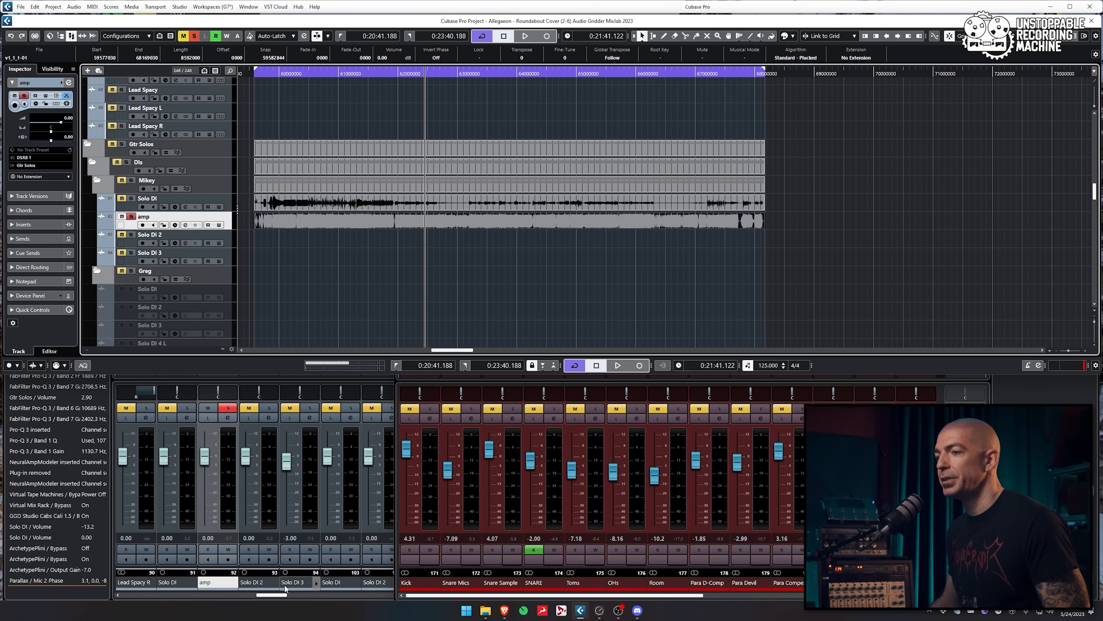
pyautogui.press('F3')
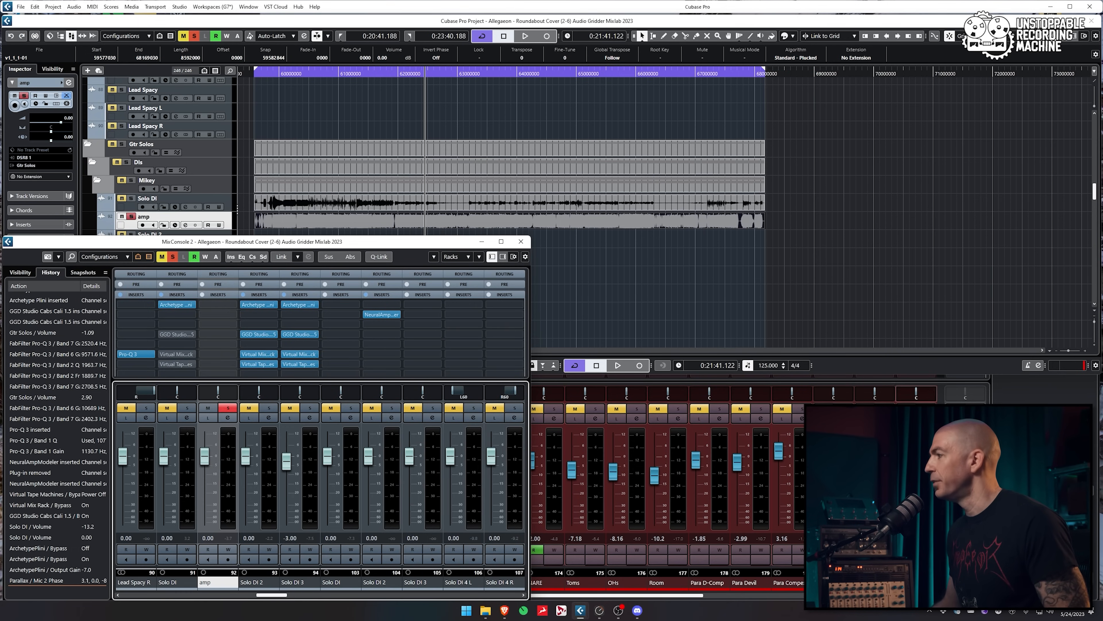
pyautogui.click(966, 375)
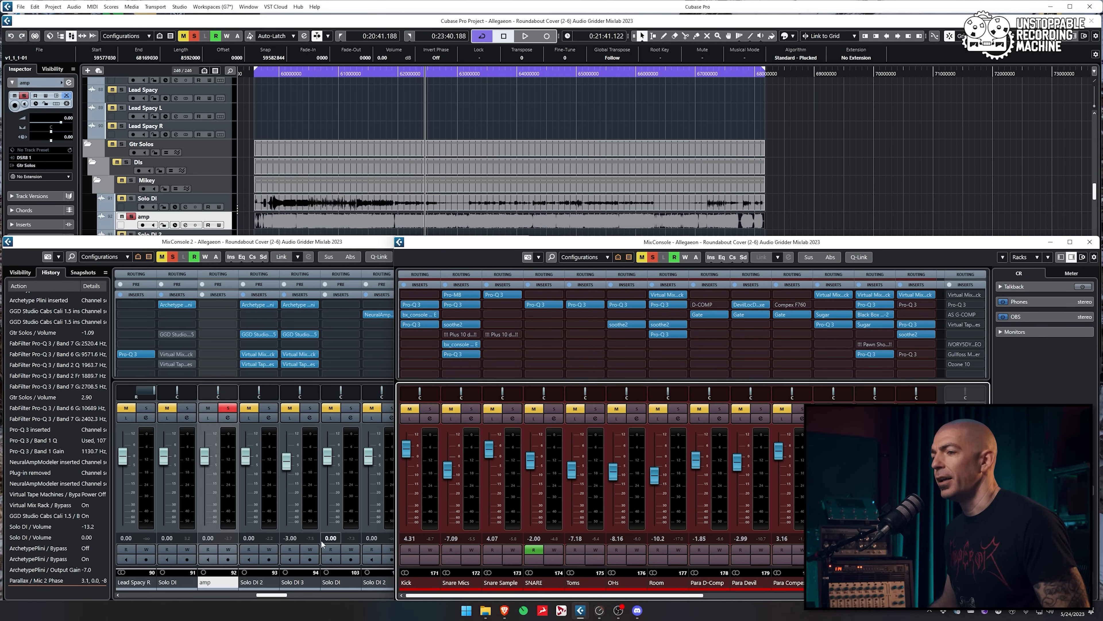
pyautogui.doubleClick(535, 22)
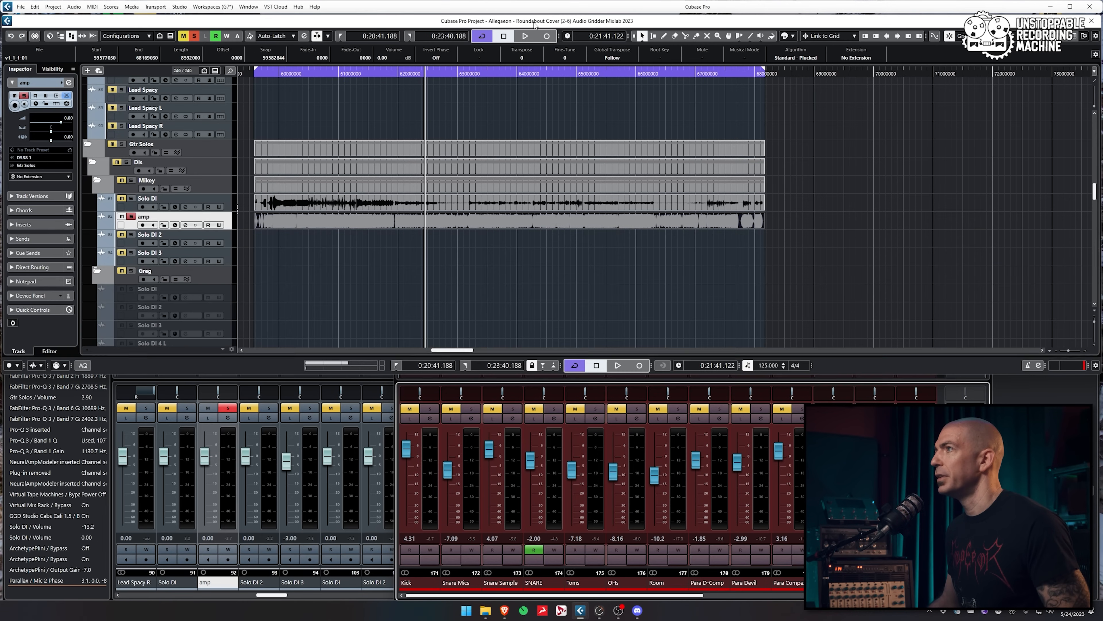
pyautogui.hotkey('ctrl', 'shift', 'e')
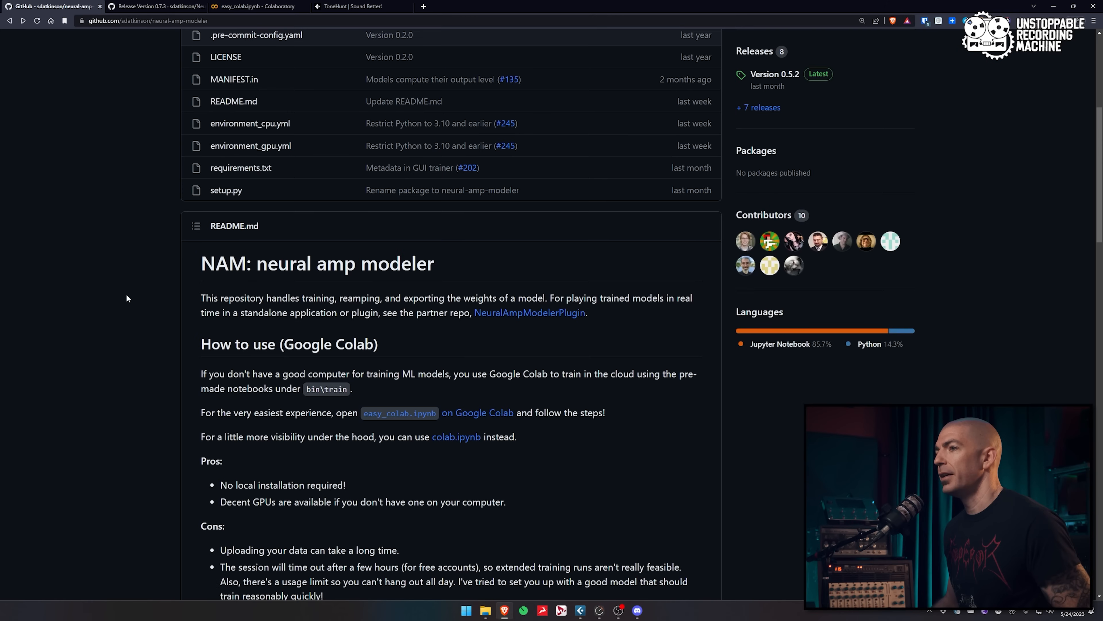
# Scroll the neural-amp-modeler README down to the easy_colab.ipynb Google Colab link
pyautogui.scroll(-3, 126, 295)
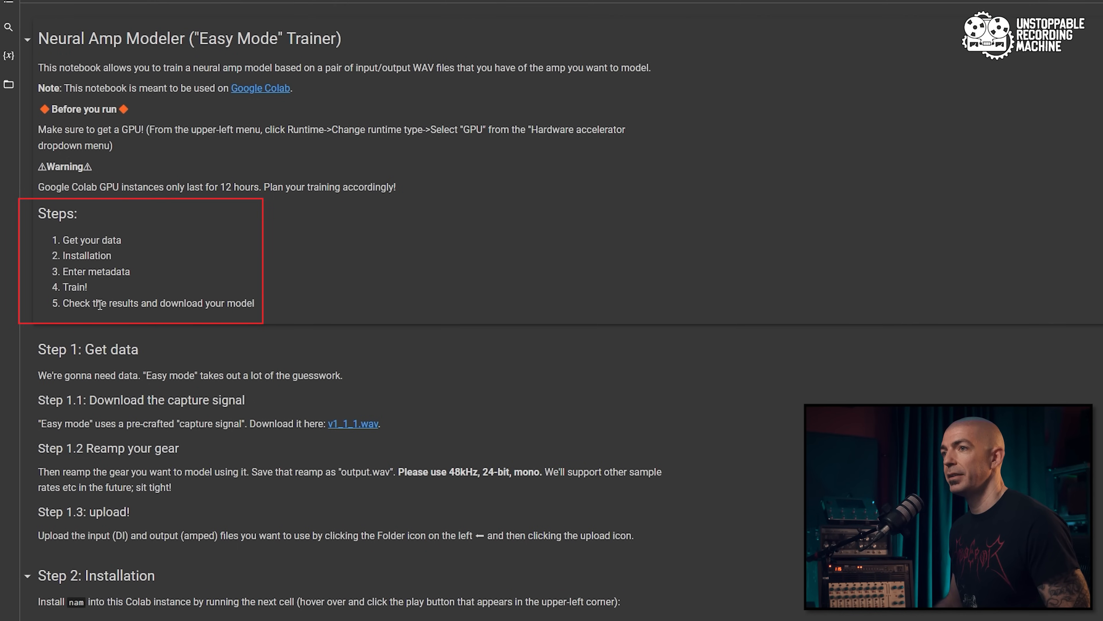
# Run the Step 2 pip install cell for neural-amp-modeler, allowing the unverified notebook
pyautogui.scroll(-3, 470, 356)
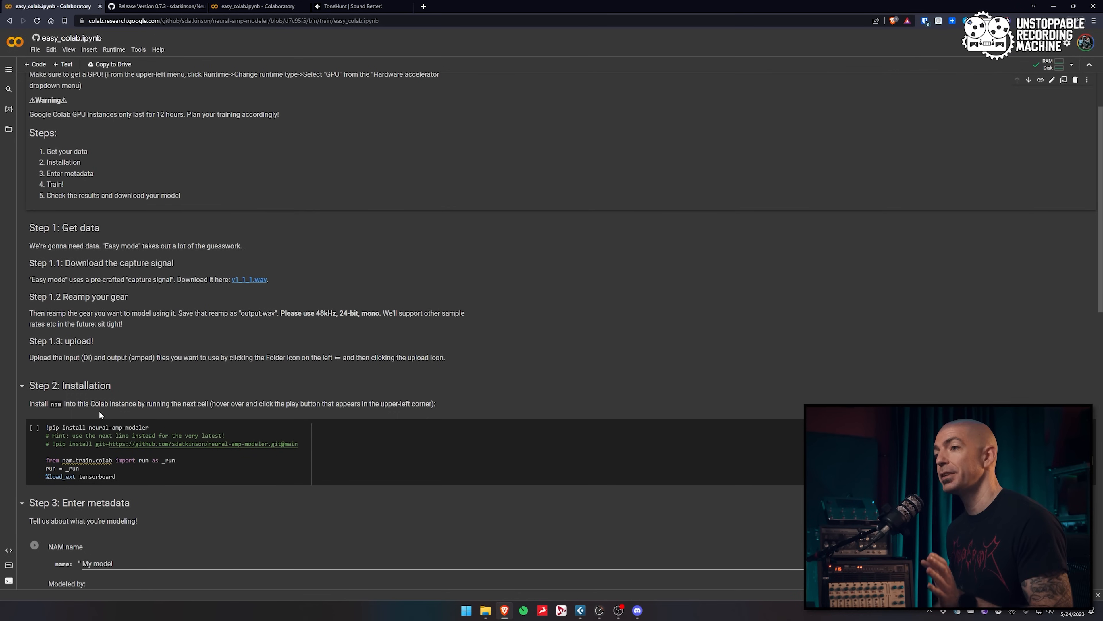
pyautogui.moveTo(59, 455)
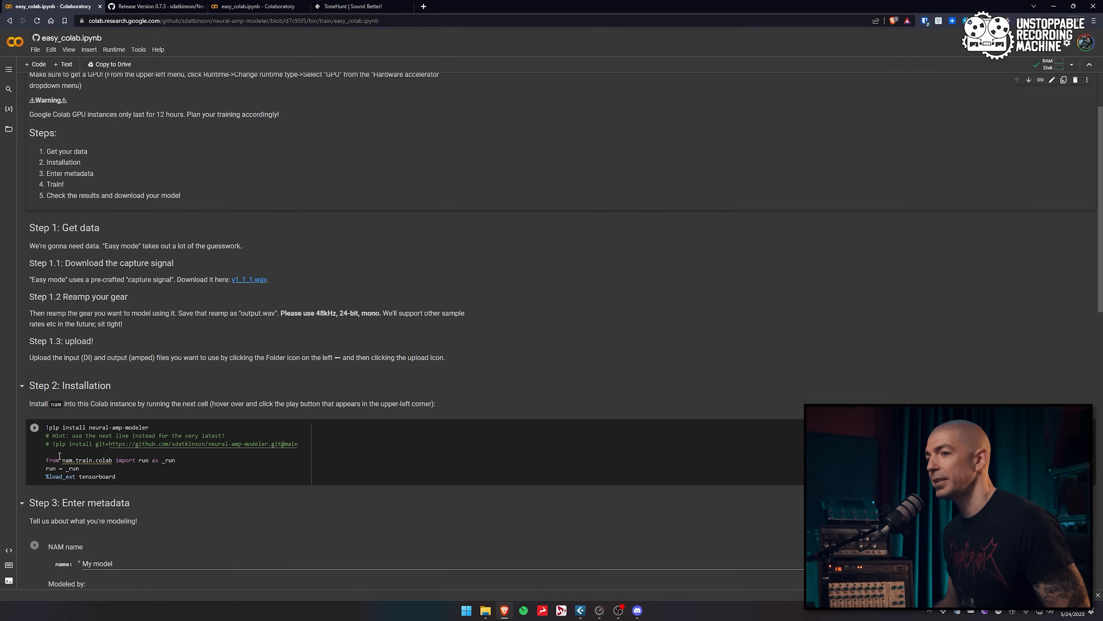
pyautogui.click(34, 429)
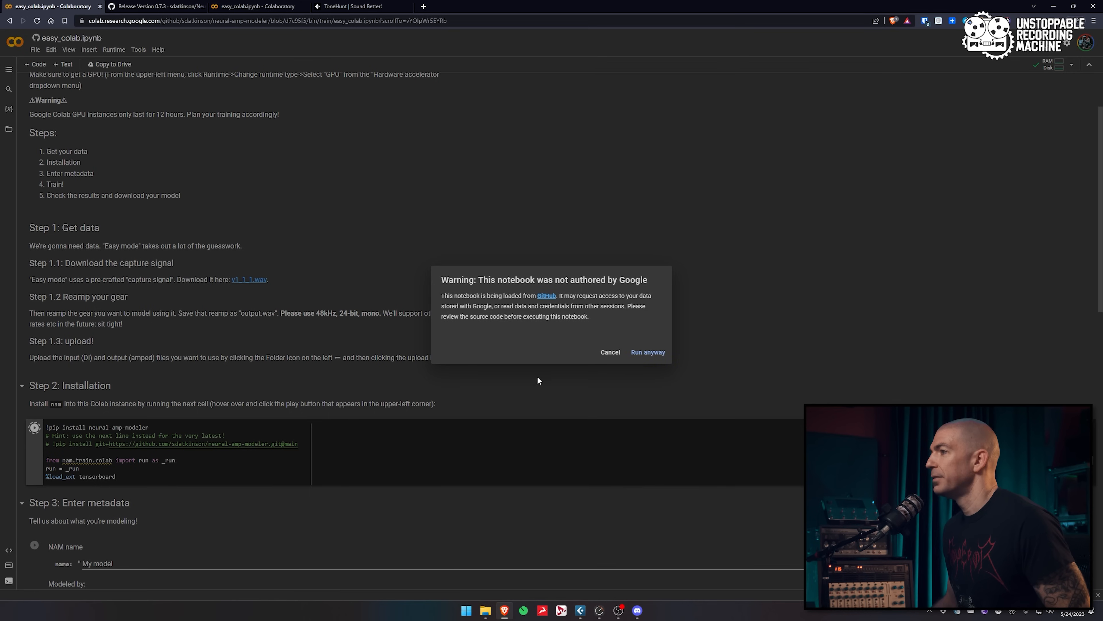
pyautogui.click(648, 353)
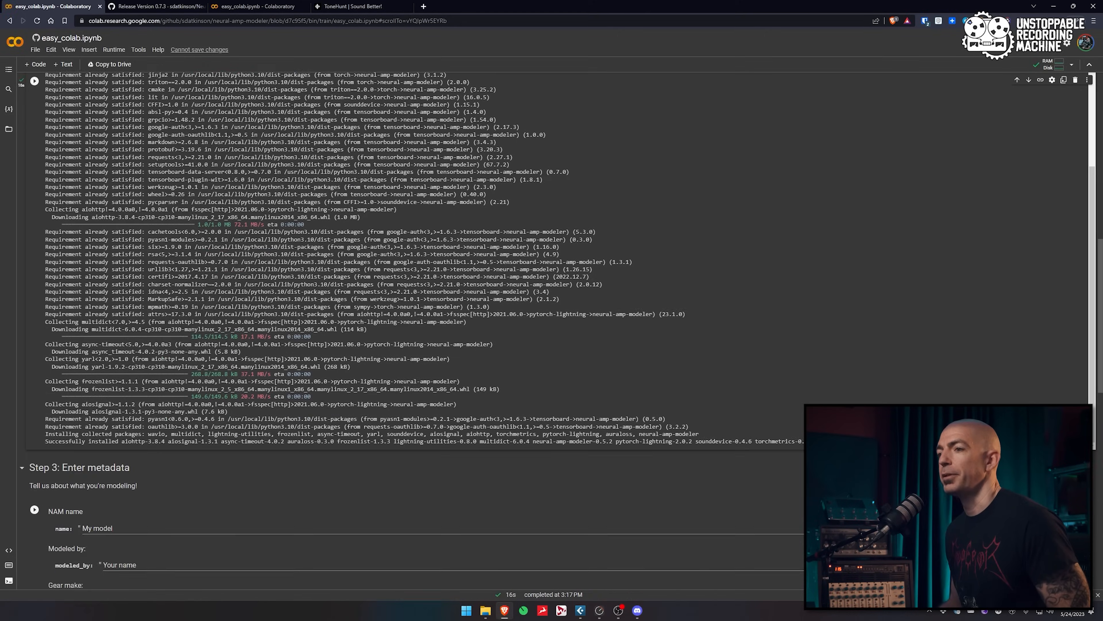
pyautogui.scroll(10, 121, 219)
# Drag v1_1_1.wav and amp.wav from the Temp2 folder into Colab's Files panel
pyautogui.click(9, 131)
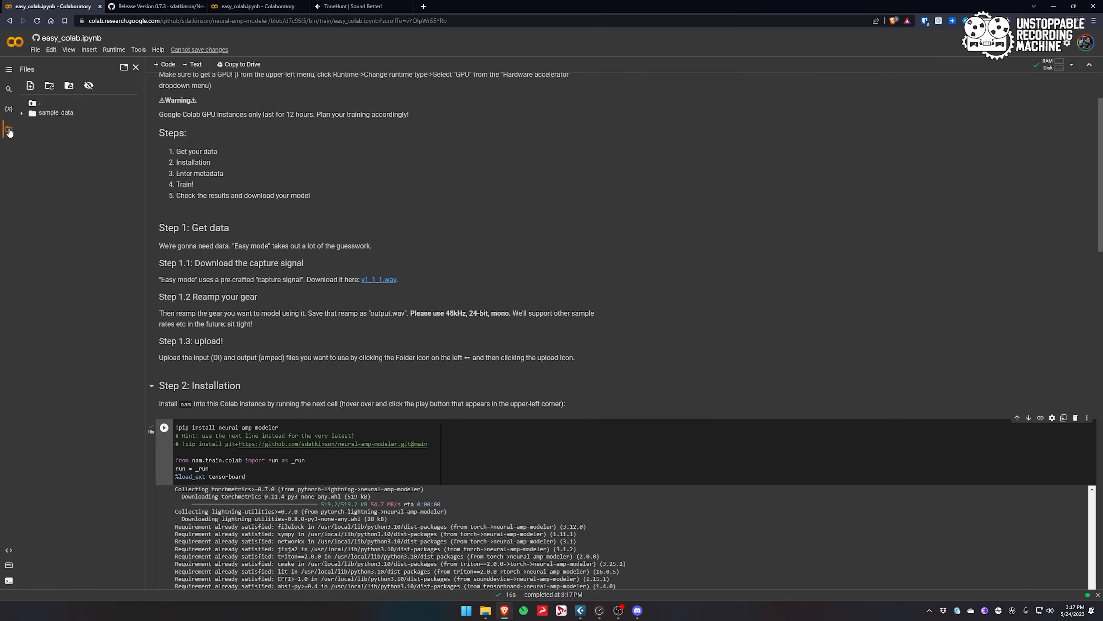
pyautogui.moveTo(485, 610)
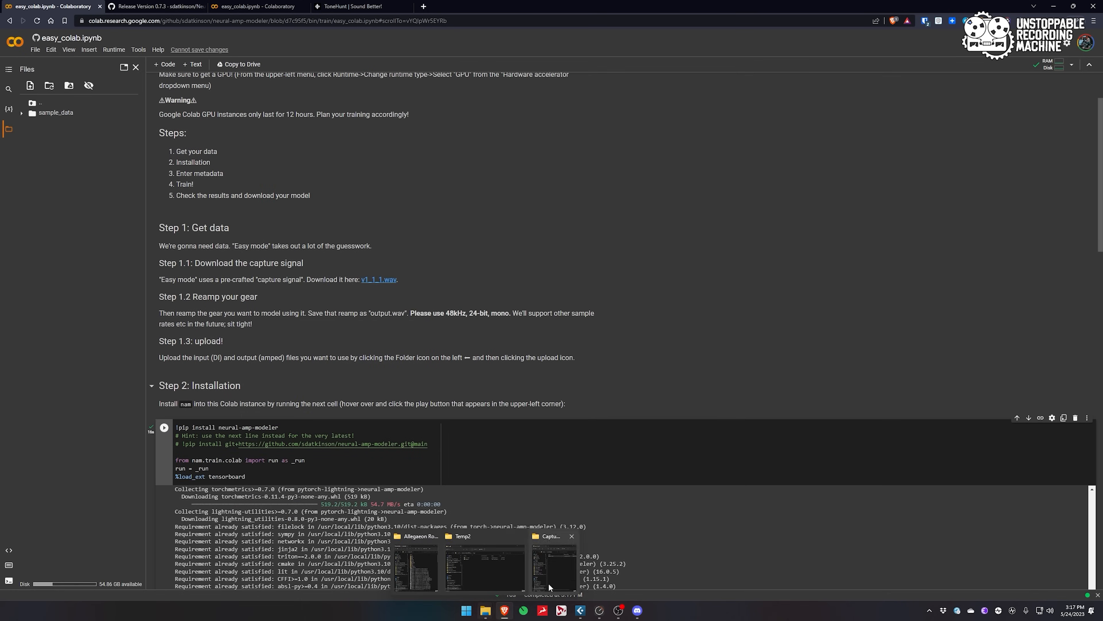
pyautogui.moveTo(555, 561)
pyautogui.click(554, 560)
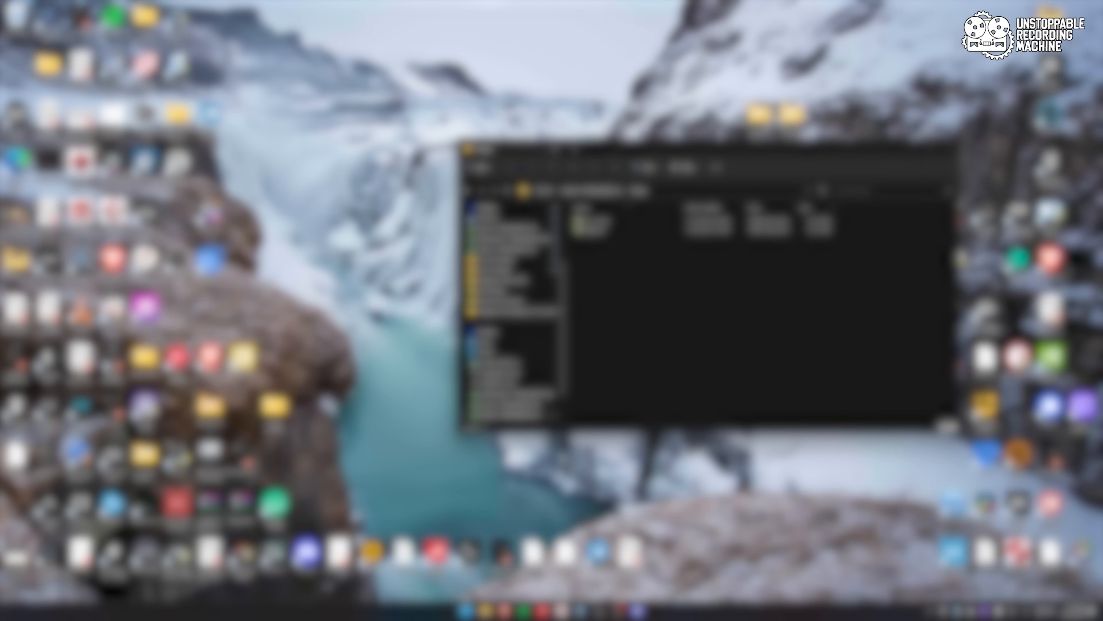
pyautogui.moveTo(614, 325); pyautogui.dragTo(593, 225)
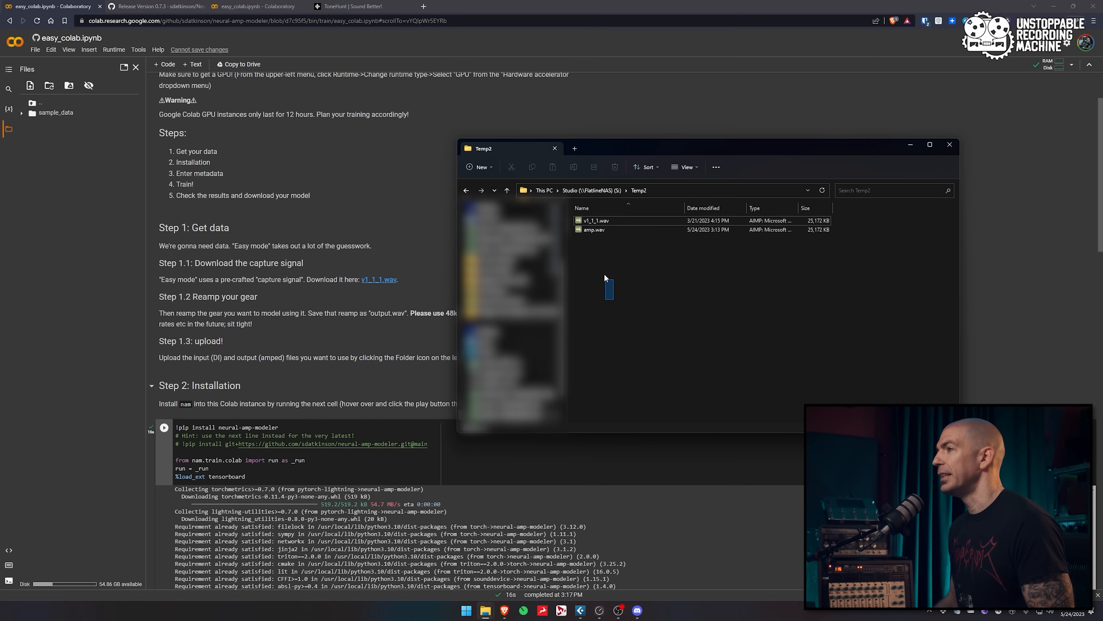
pyautogui.moveTo(591, 223); pyautogui.dragTo(88, 224)
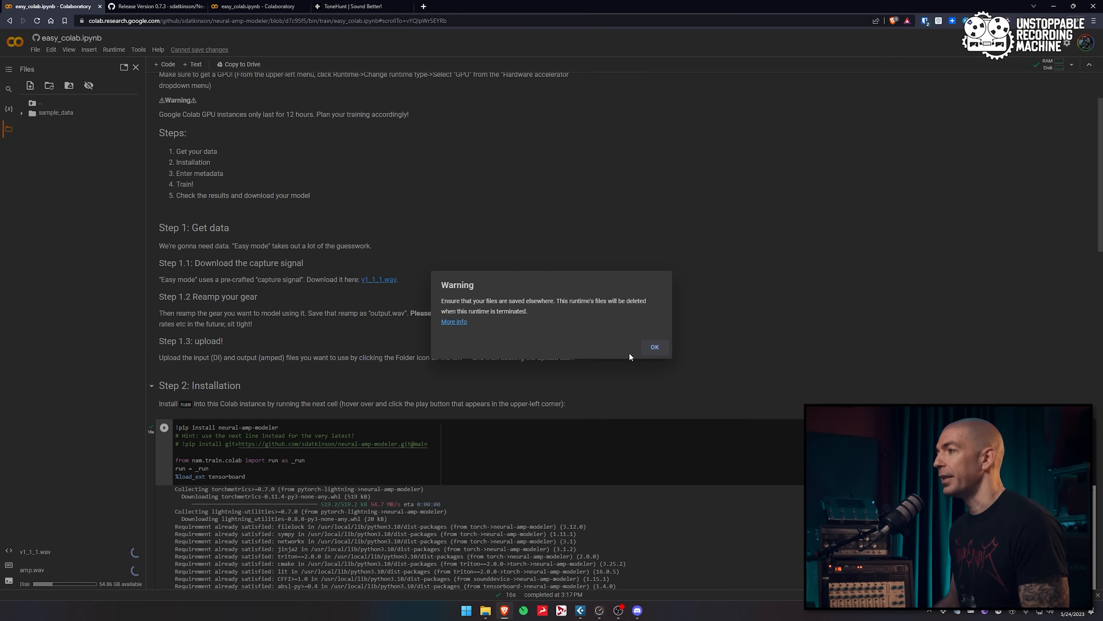
# Dismiss the runtime-files warning and rename amp.wav to output.wav
pyautogui.click(654, 347)
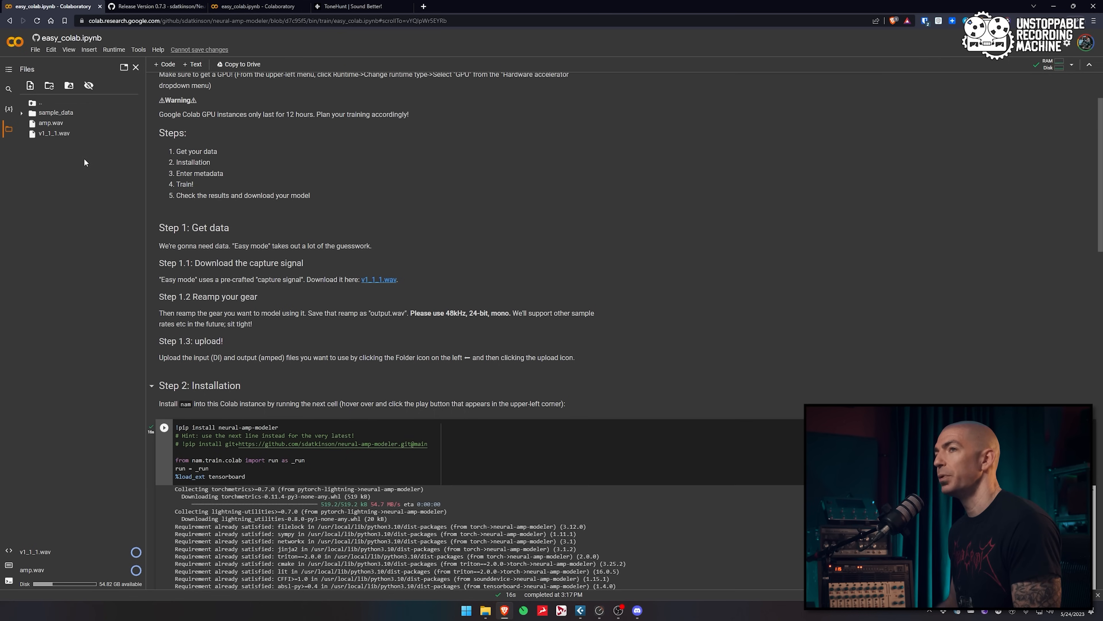
pyautogui.click(139, 124)
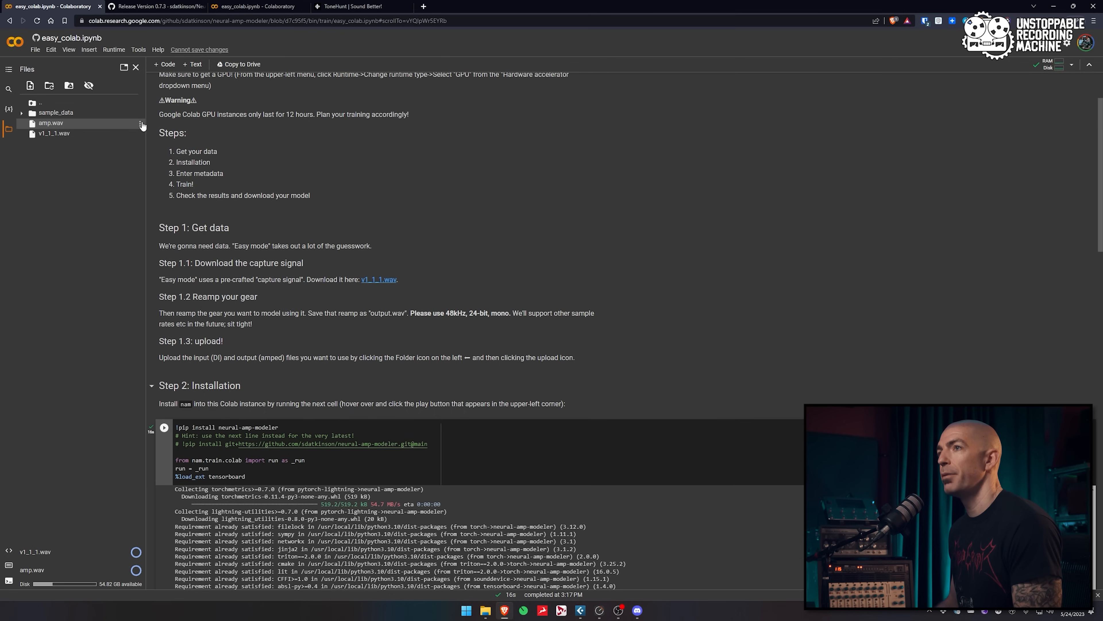
pyautogui.click(90, 147)
pyautogui.write('output')
pyautogui.press('Return')
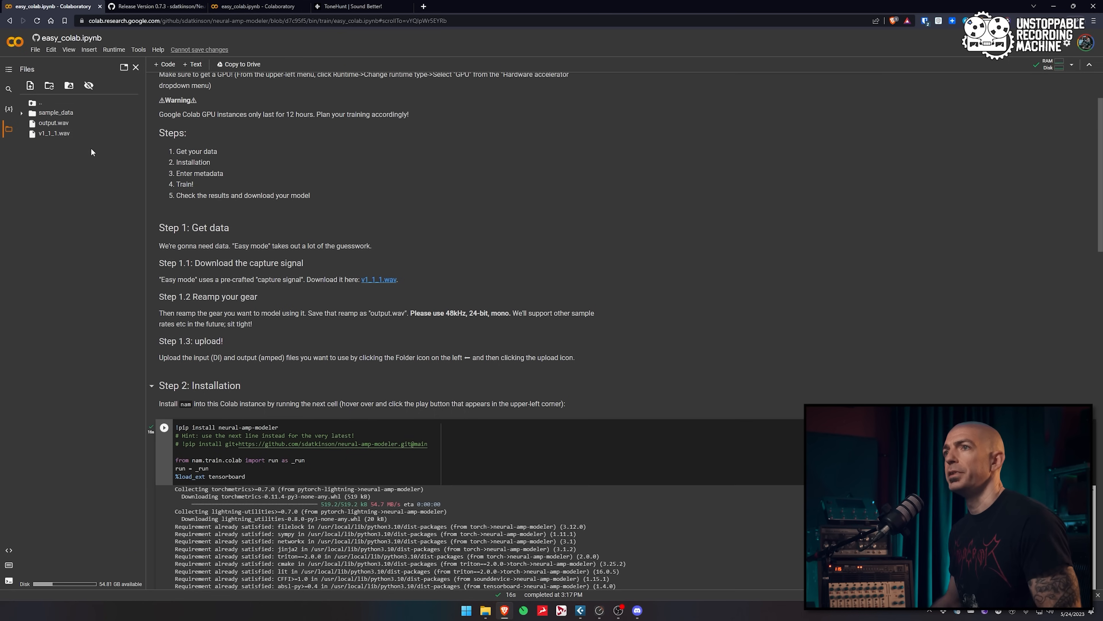
pyautogui.scroll(-3, 466, 180)
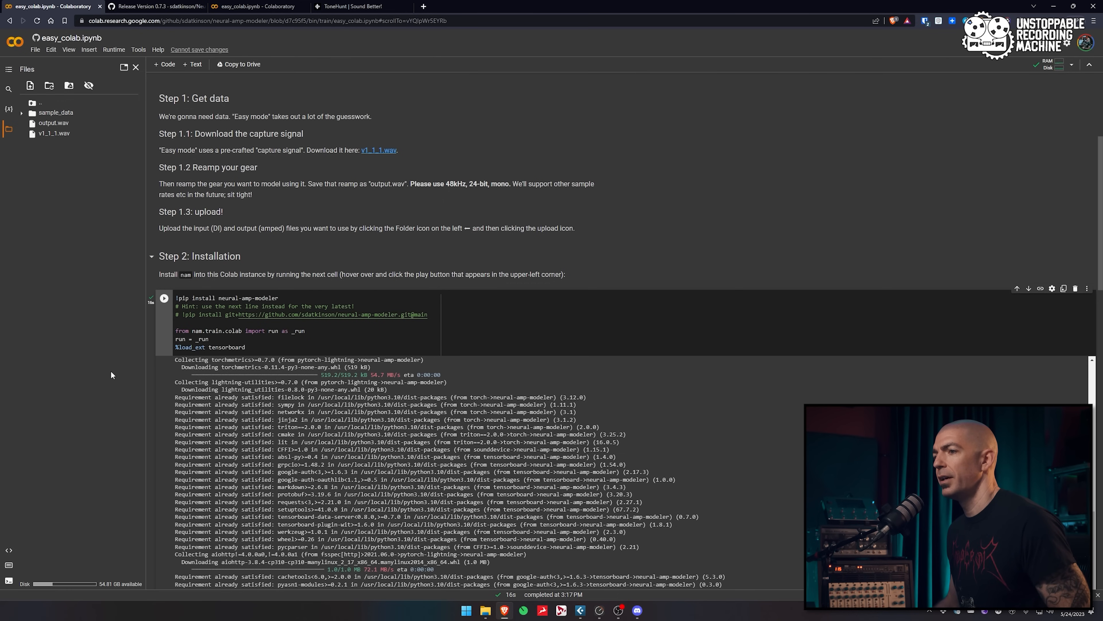
pyautogui.scroll(-10, 153, 416)
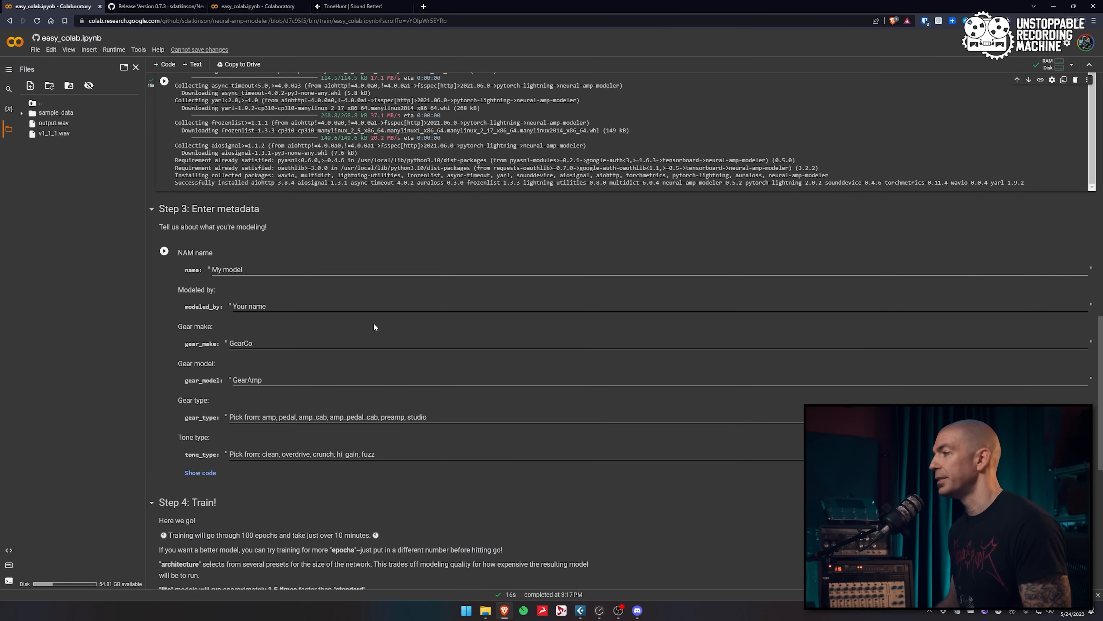
pyautogui.scroll(-5, 363, 303)
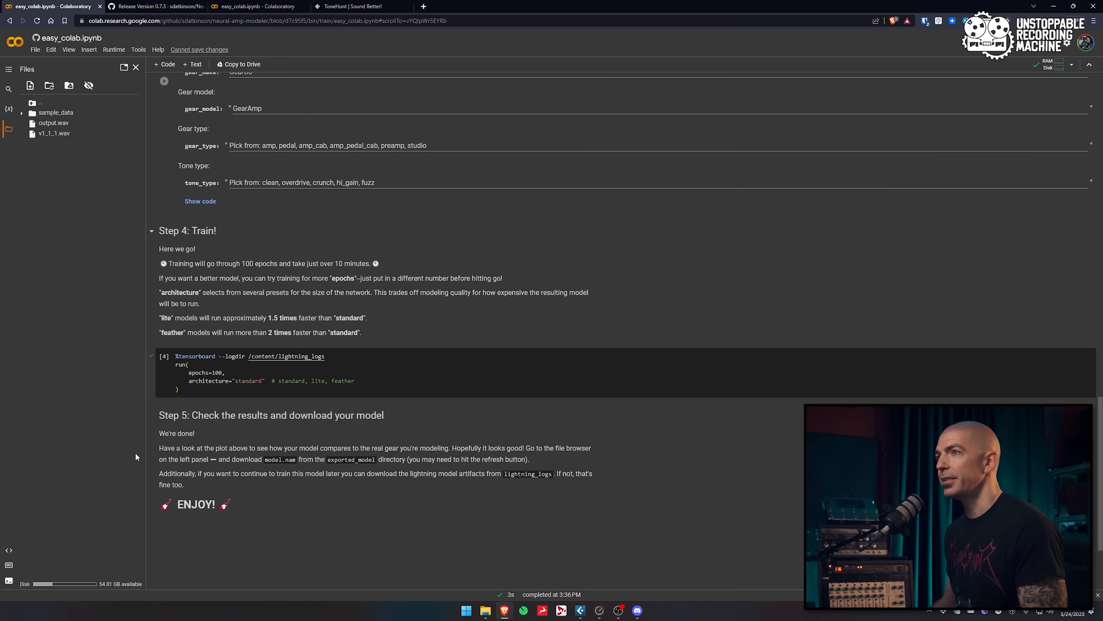
pyautogui.scroll(6, 231, 438)
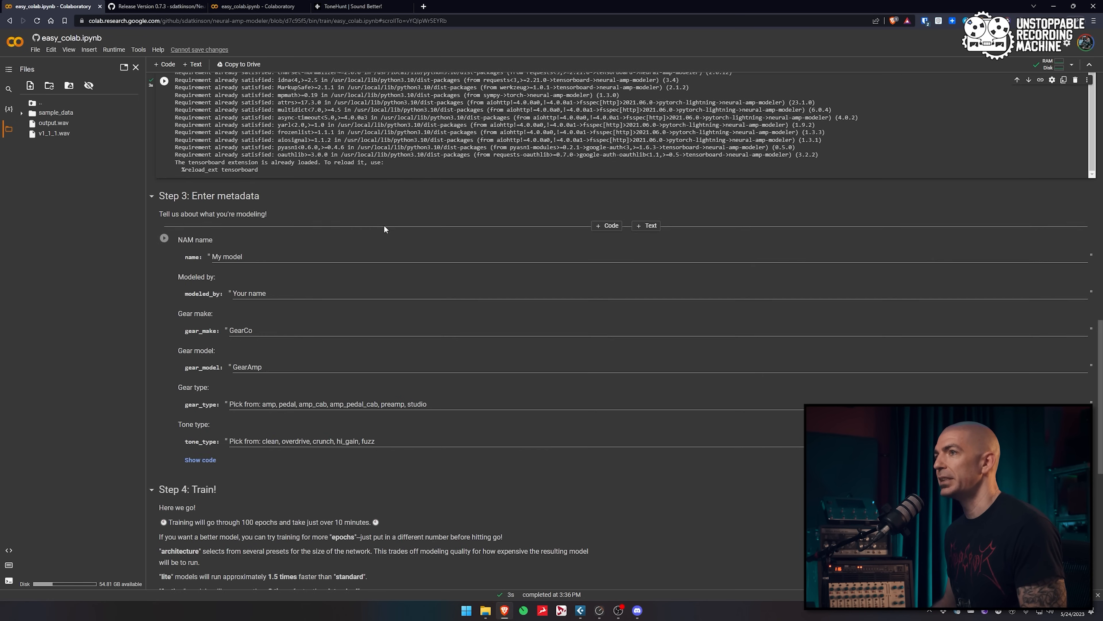
pyautogui.scroll(-6, 229, 340)
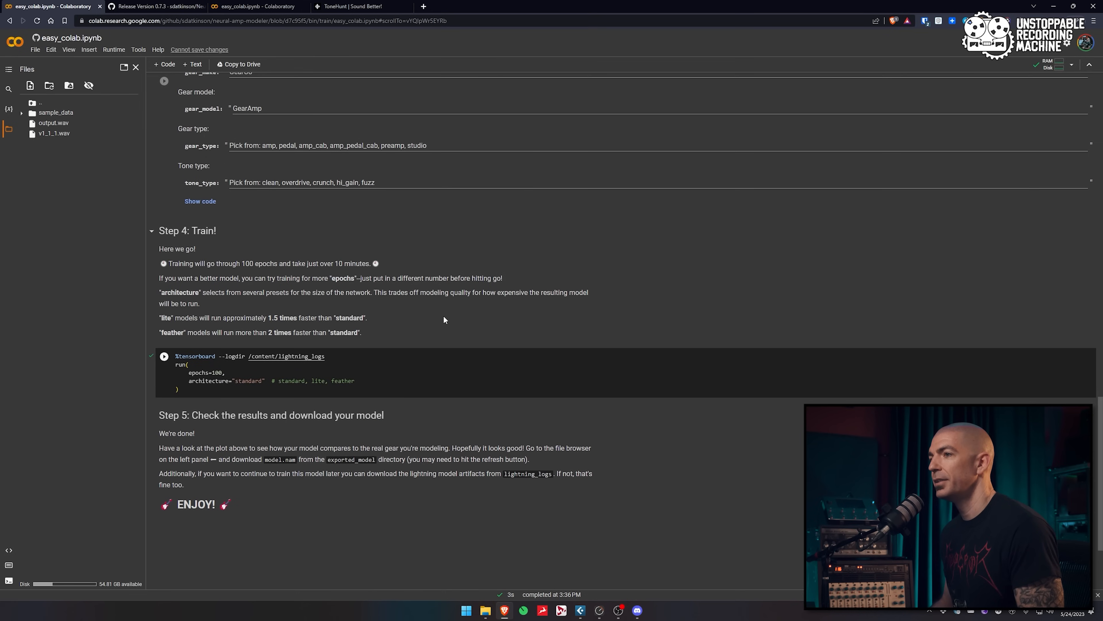
# Run the Step 4 training cell to begin the 100-epoch WaveNet training
pyautogui.click(164, 357)
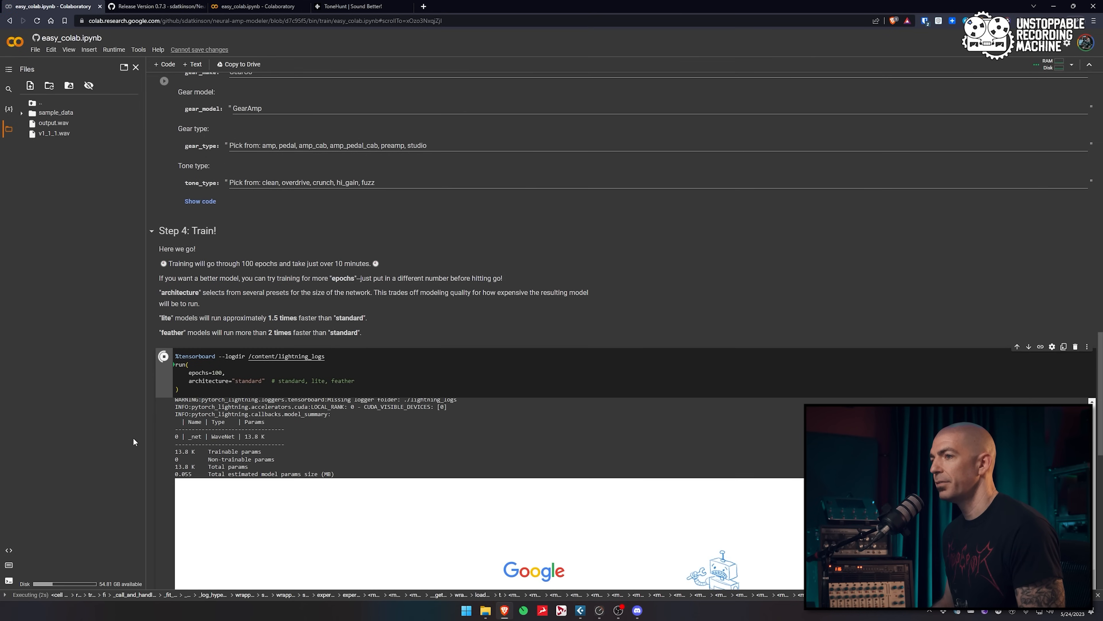
pyautogui.scroll(3, 383, 454)
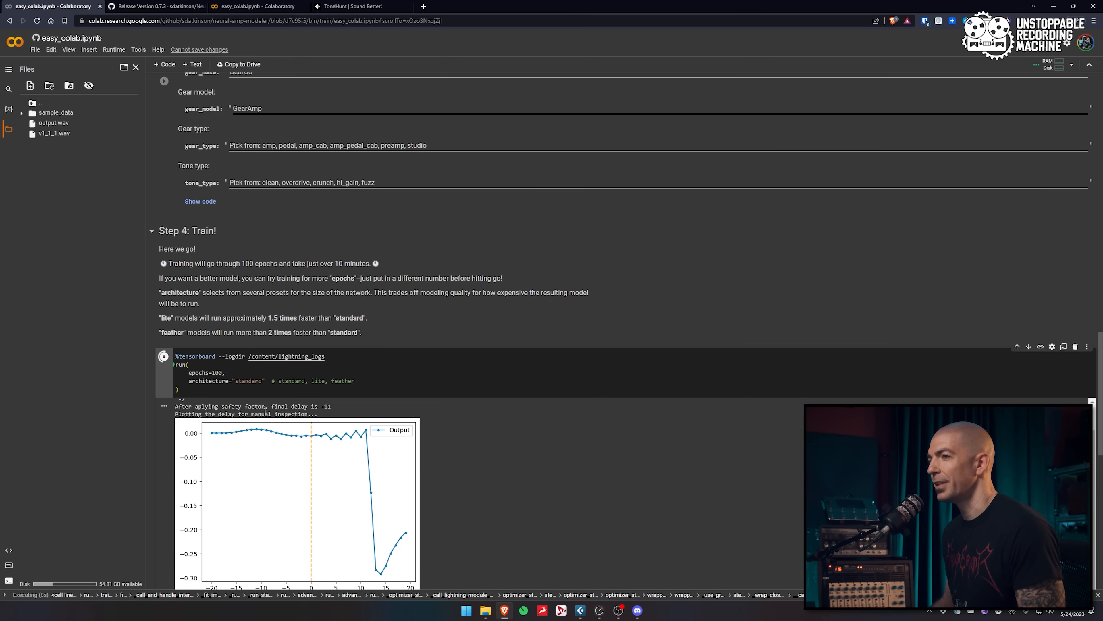
pyautogui.scroll(-4, 148, 374)
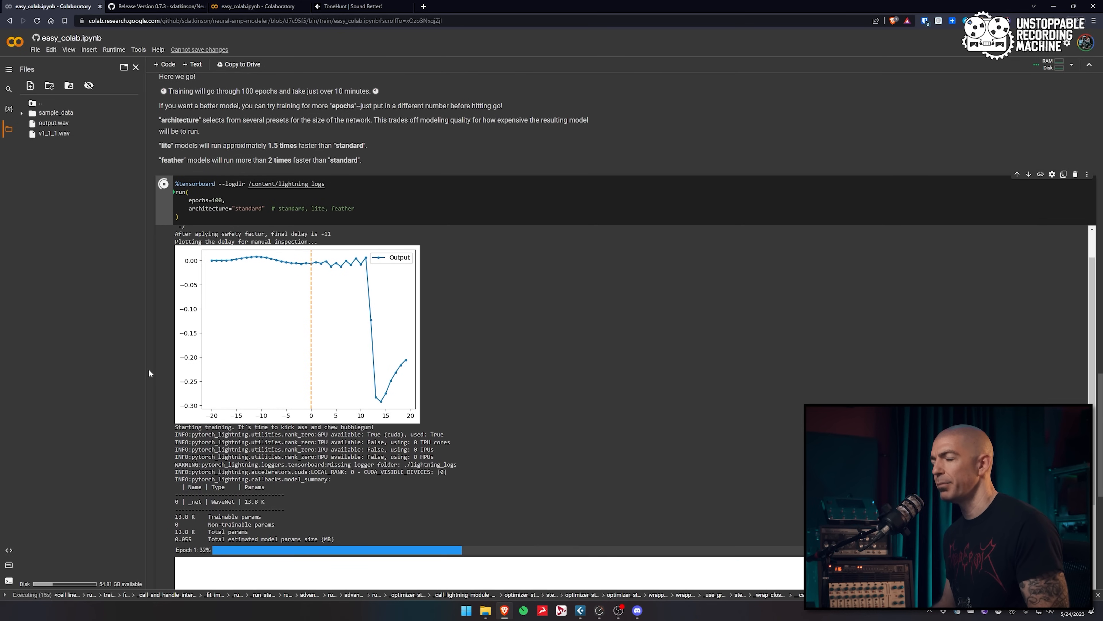
pyautogui.scroll(-4, 169, 456)
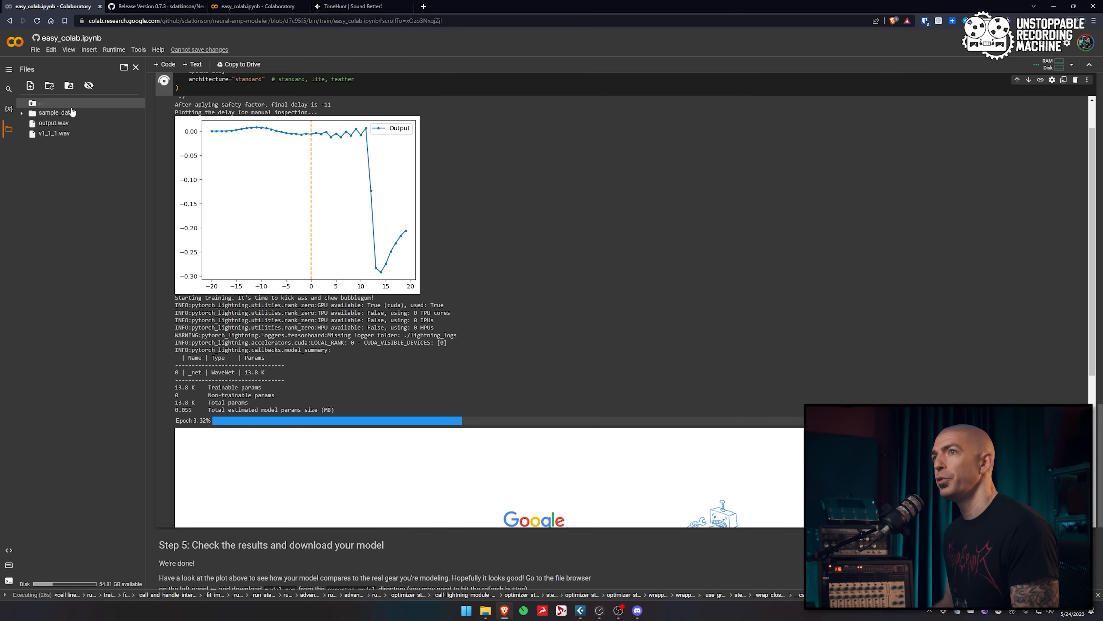
# Expand sample_data, lightning_logs, version_0 and checkpoints, then widen the Files panel
pyautogui.click(22, 123)
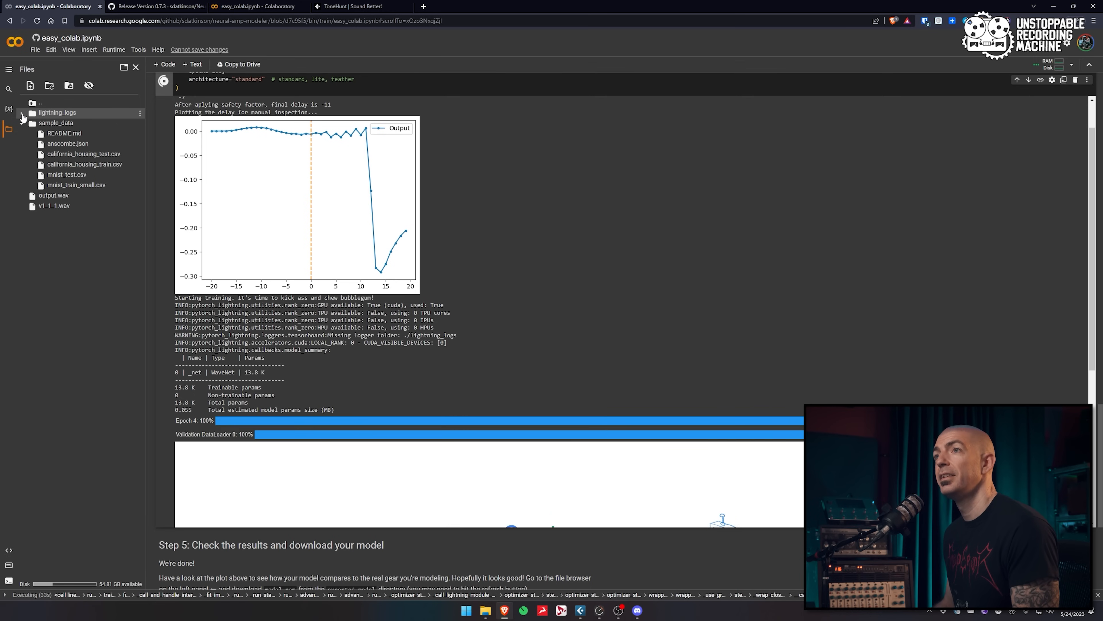
pyautogui.click(22, 114)
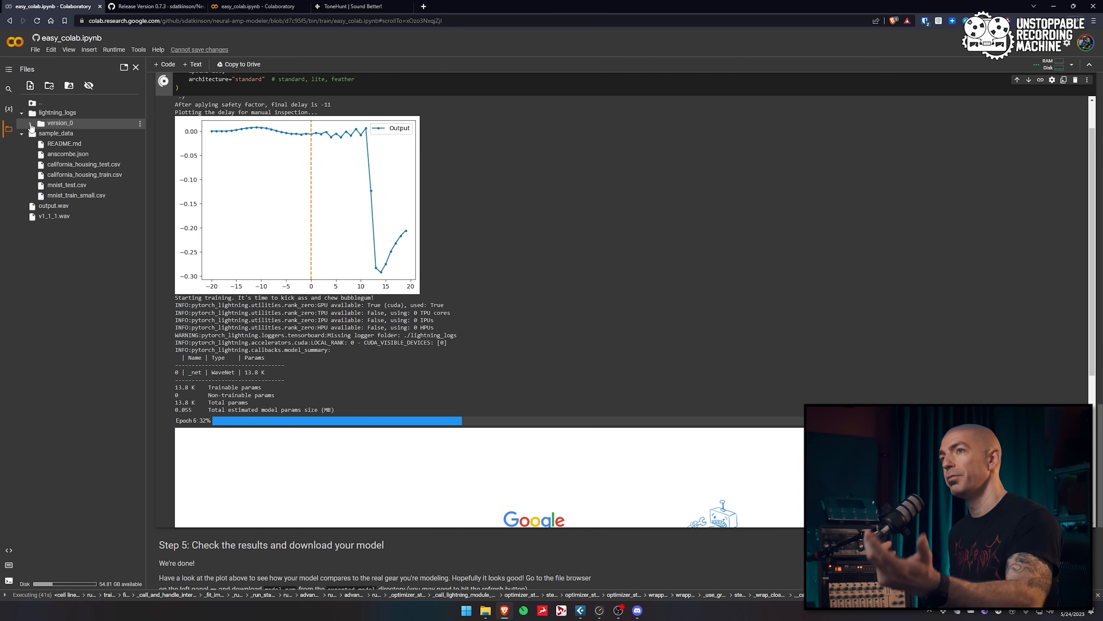
pyautogui.click(31, 123)
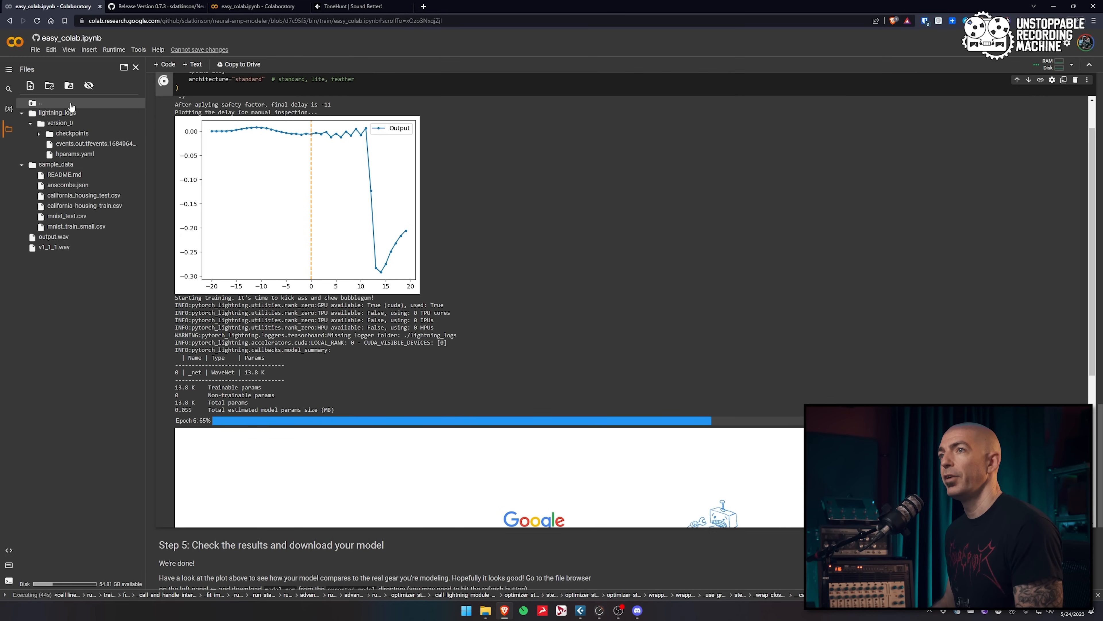
pyautogui.click(70, 133)
pyautogui.moveTo(143, 156); pyautogui.dragTo(285, 157)
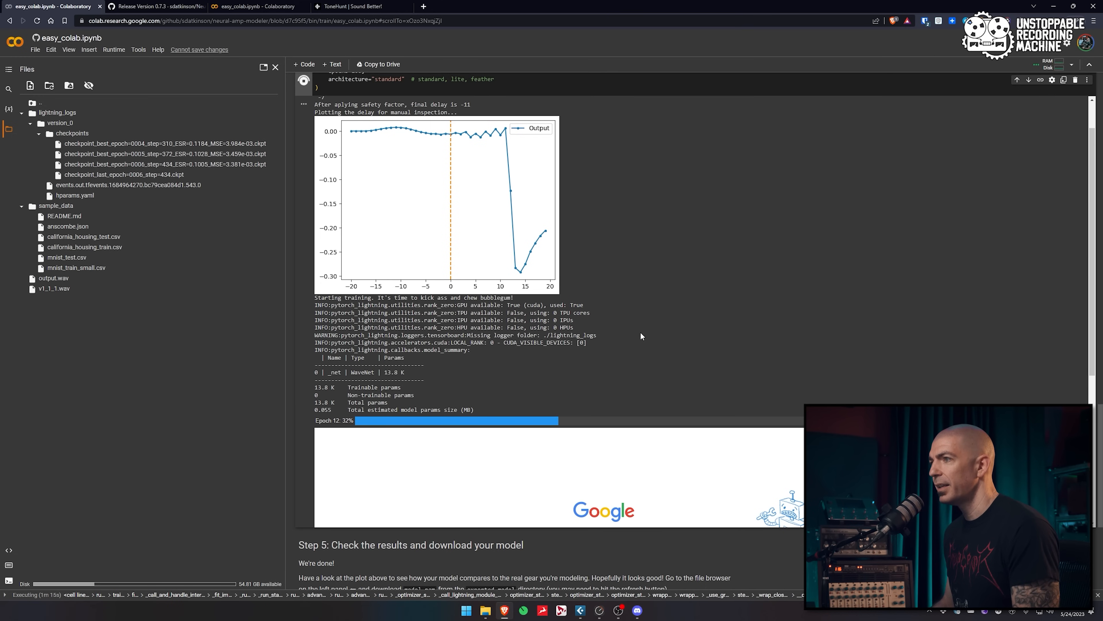
# Scroll the training output to review the finished run's ESR 0.0467 result
pyautogui.scroll(1, 641, 332)
pyautogui.scroll(1, 642, 332)
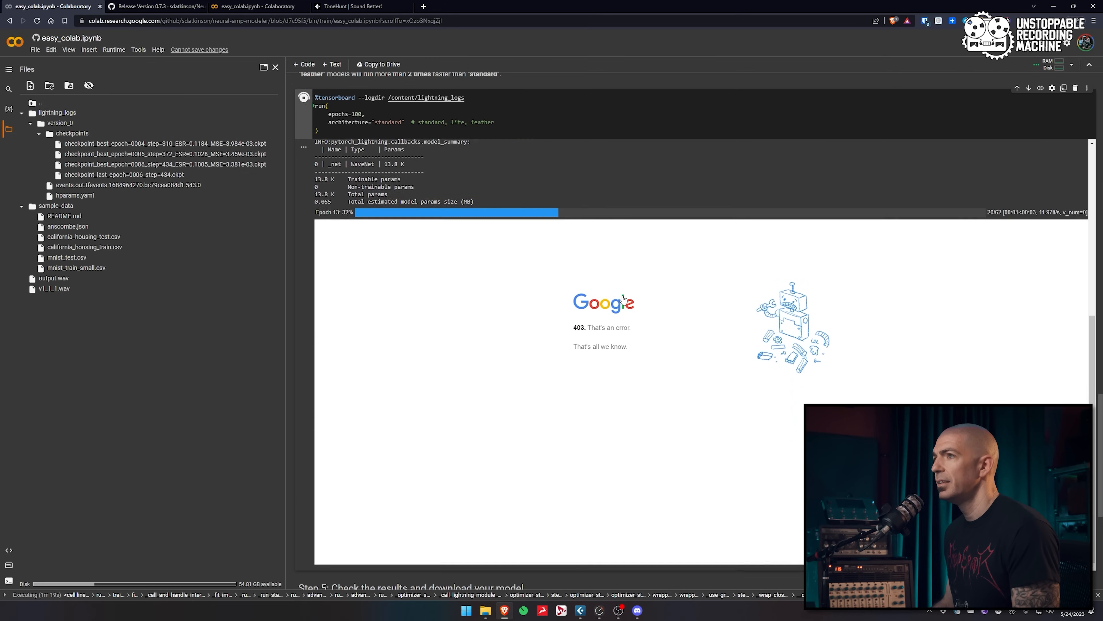
pyautogui.scroll(6, 623, 298)
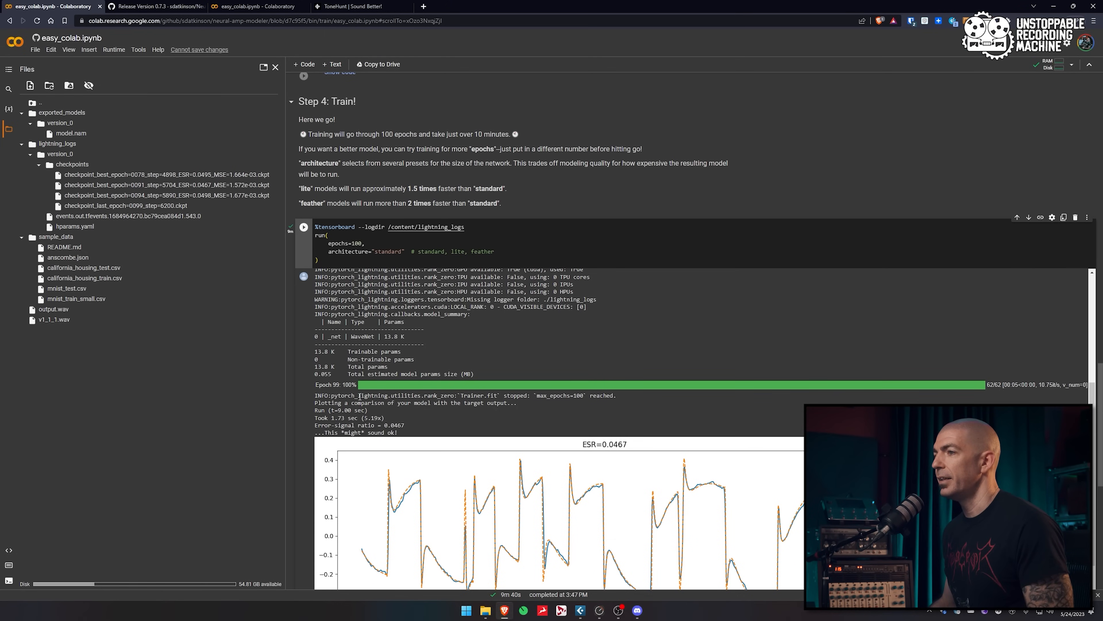
pyautogui.scroll(-1, 472, 334)
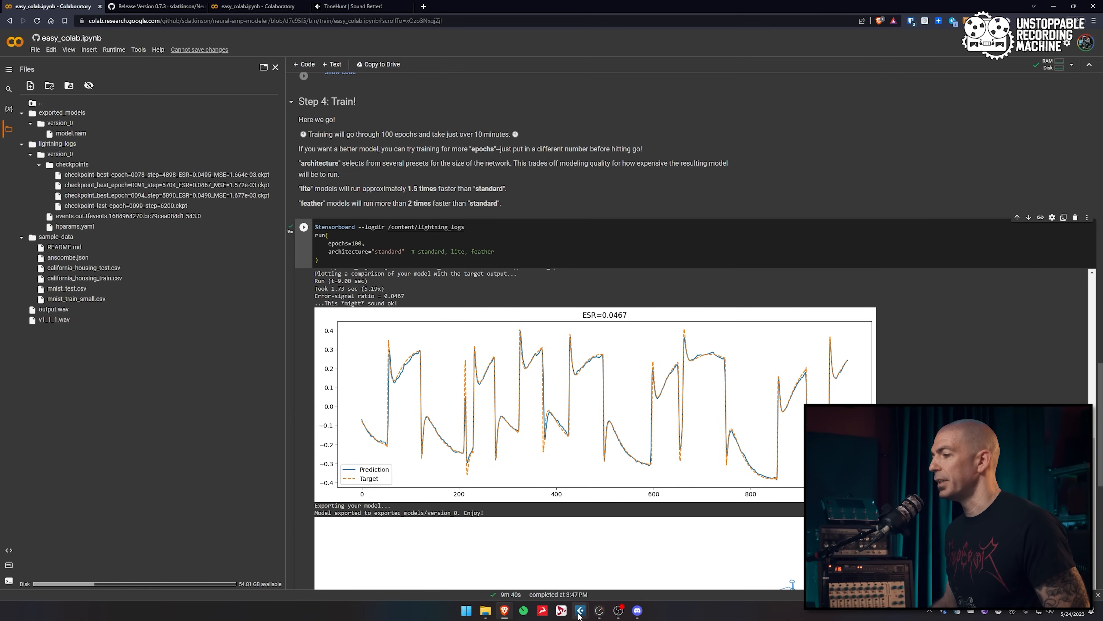
# Open Archetype Plini on the Solo DI track in Cubase and bypass its Compressor pedal
pyautogui.moveTo(580, 610)
pyautogui.click(496, 571)
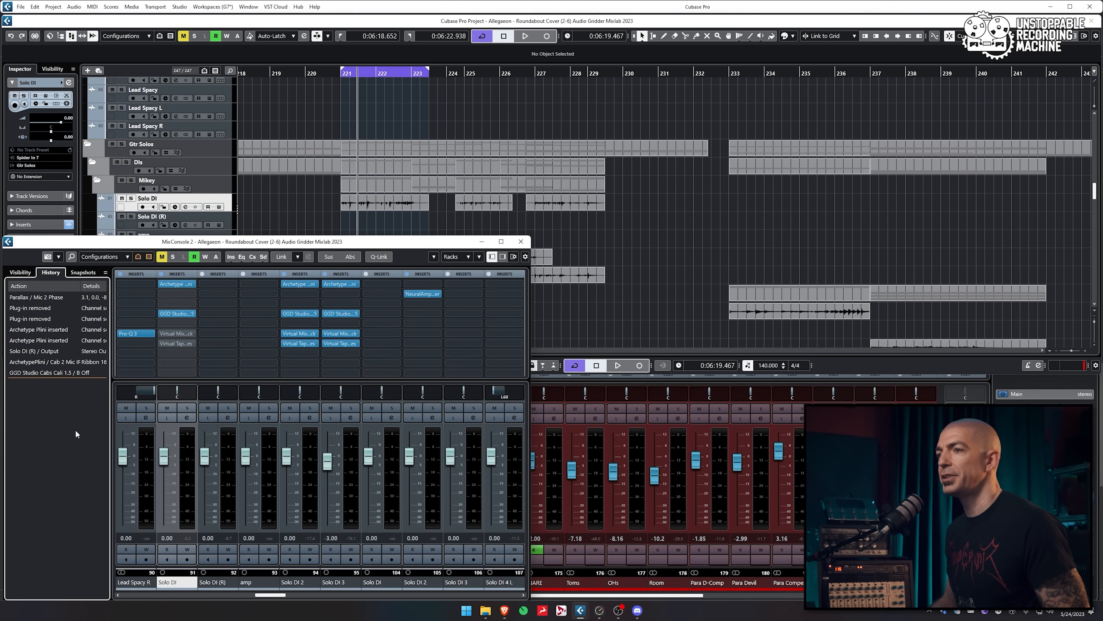
pyautogui.click(173, 283)
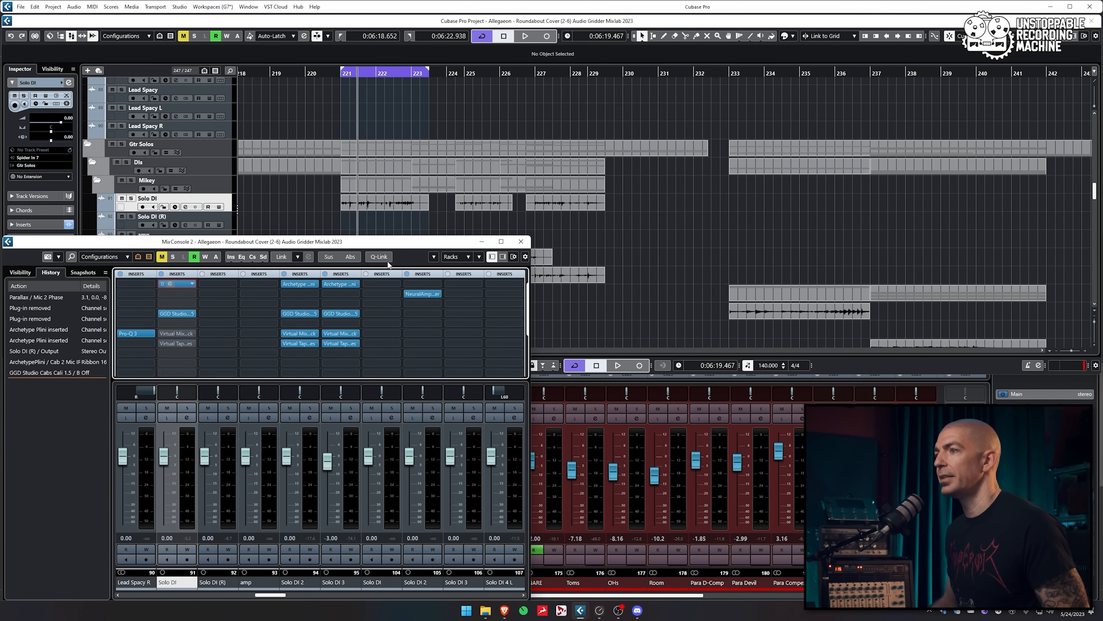
pyautogui.click(533, 300)
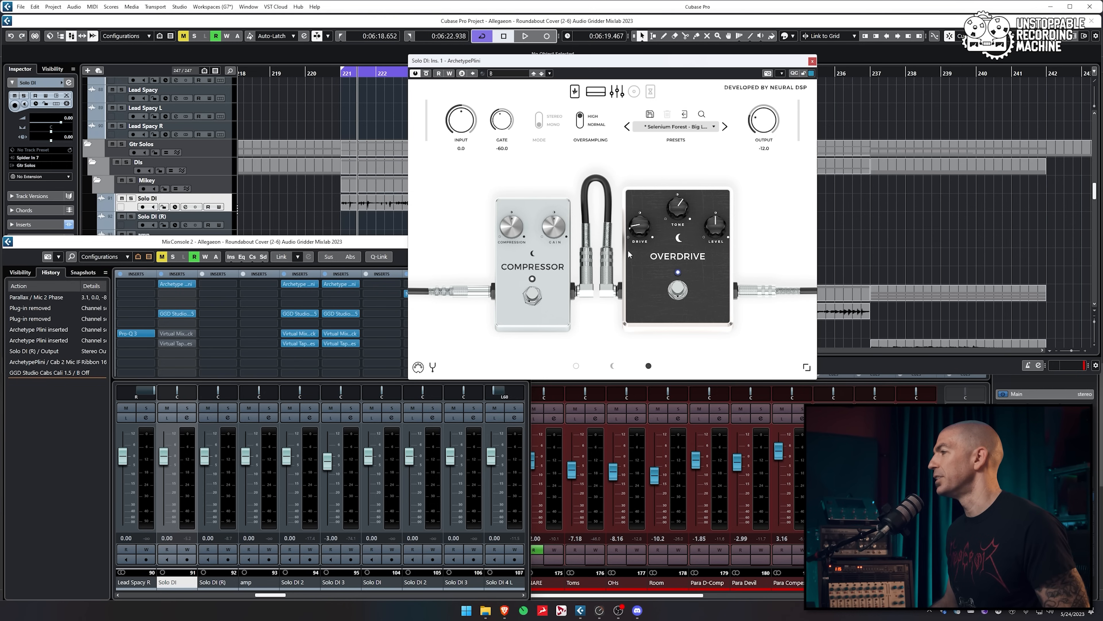
pyautogui.click(532, 295)
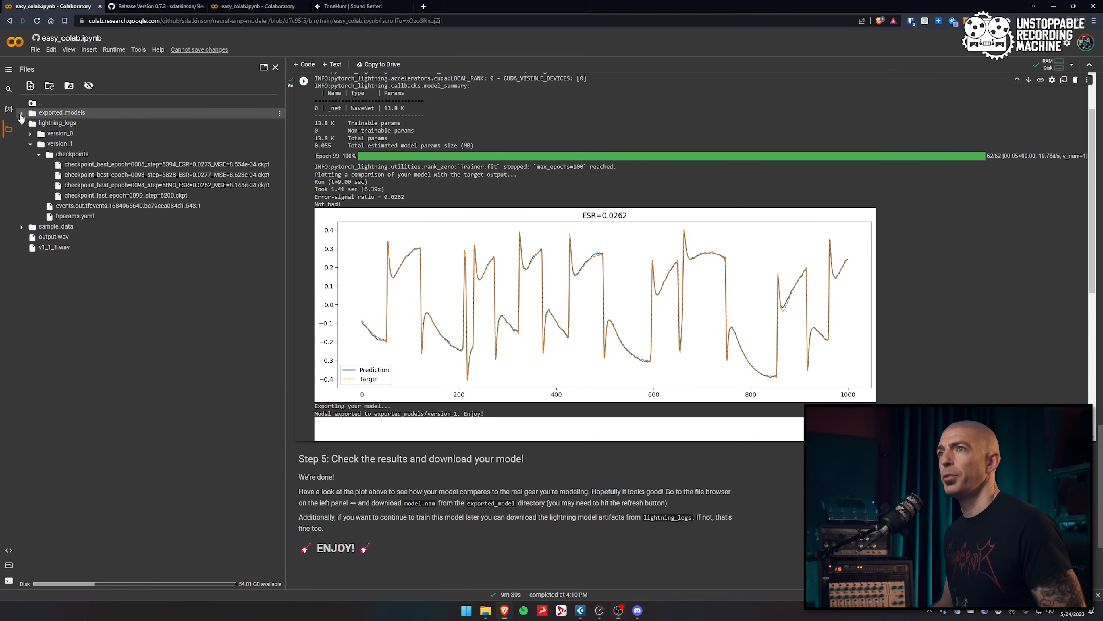
# Download model.nam from Colab's exported_models/version_1 folder and save it into Temp2
pyautogui.click(21, 113)
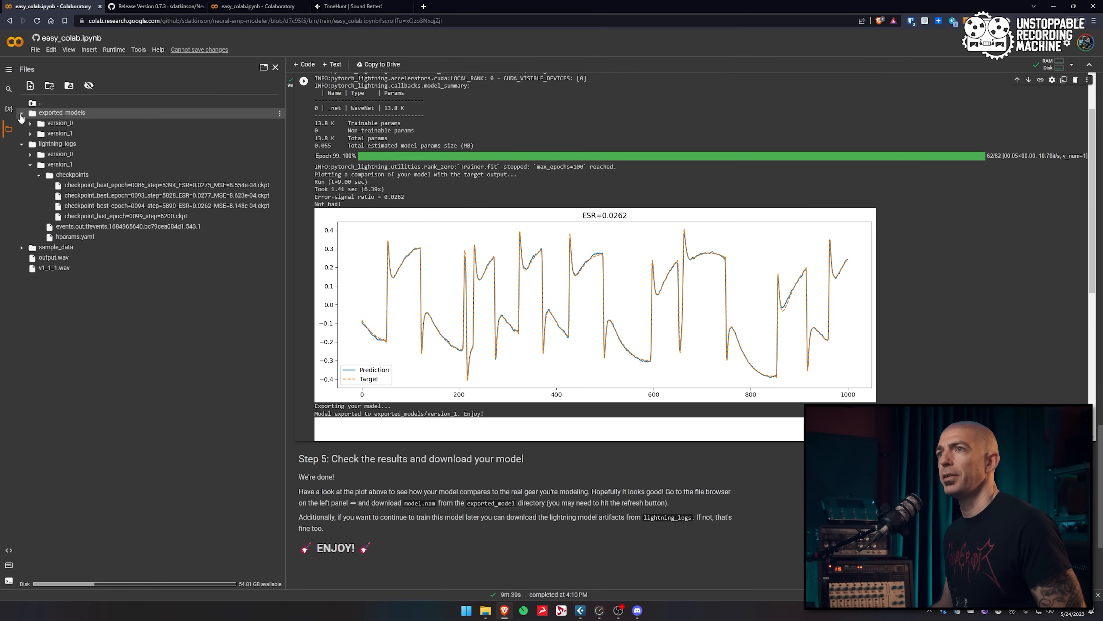
pyautogui.click(30, 134)
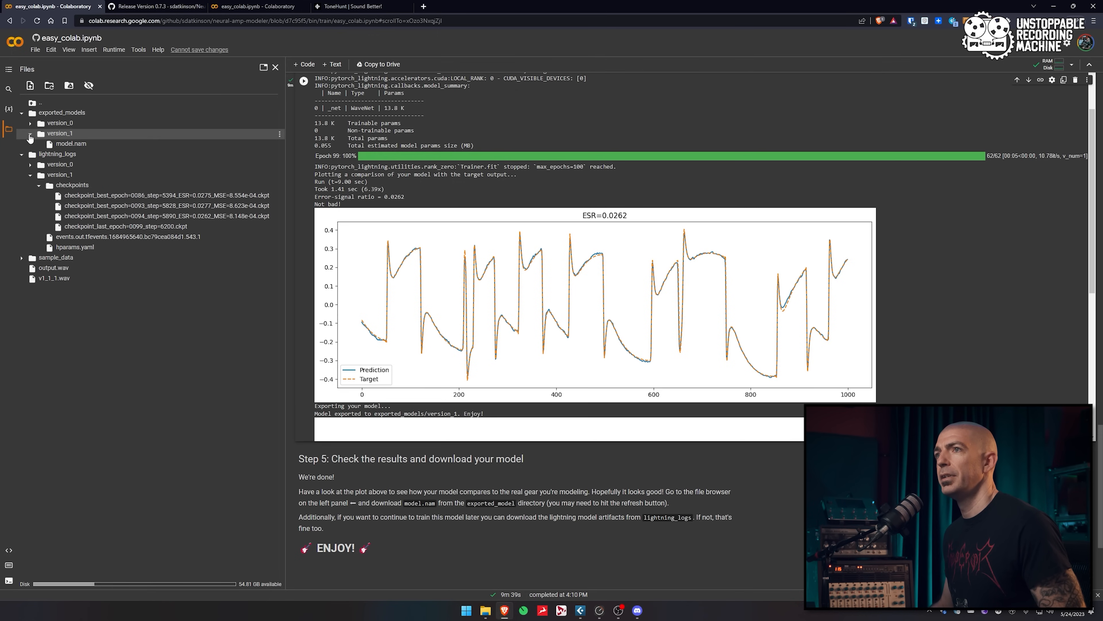
pyautogui.doubleClick(270, 146)
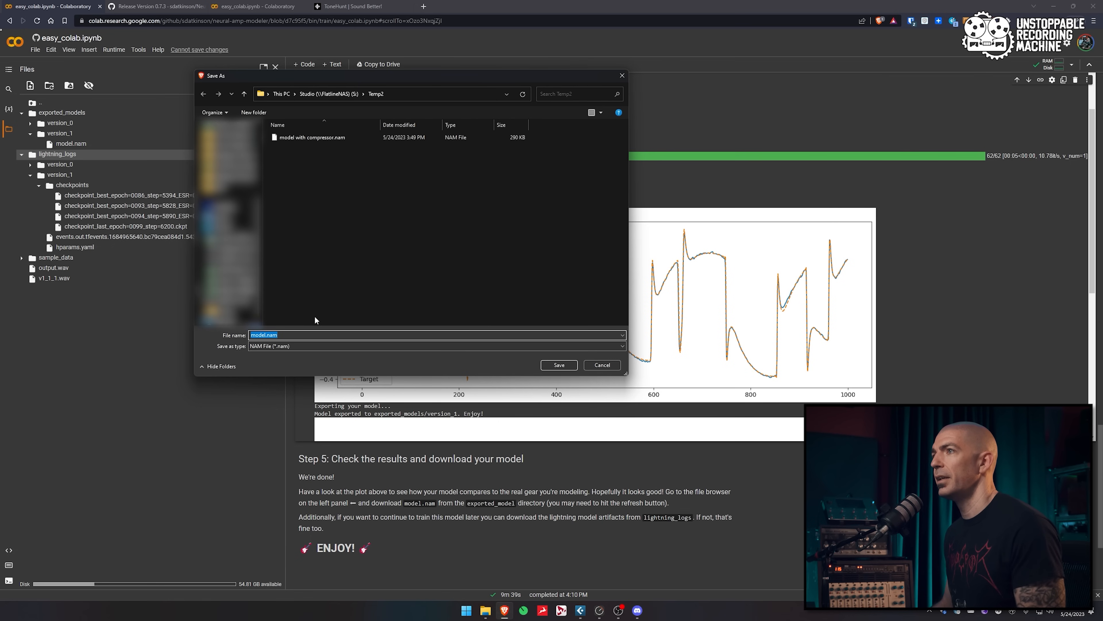
pyautogui.click(559, 366)
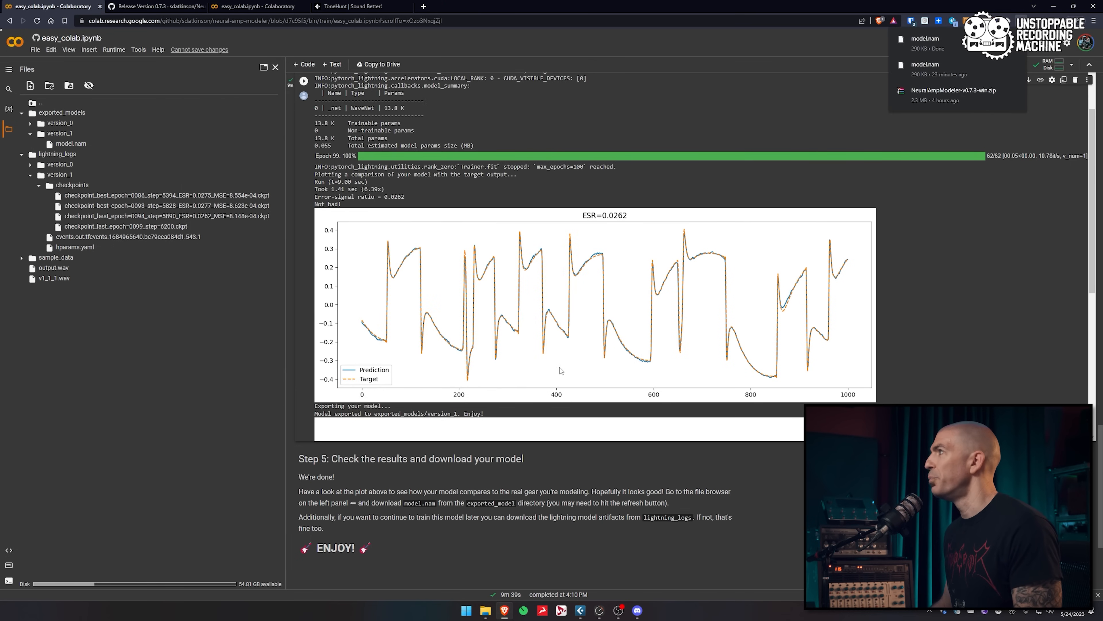
# Back in Cubase, disable the soloed output track and move the output tracks below Solo DI 3
pyautogui.hotkey('alt', 'Tab')
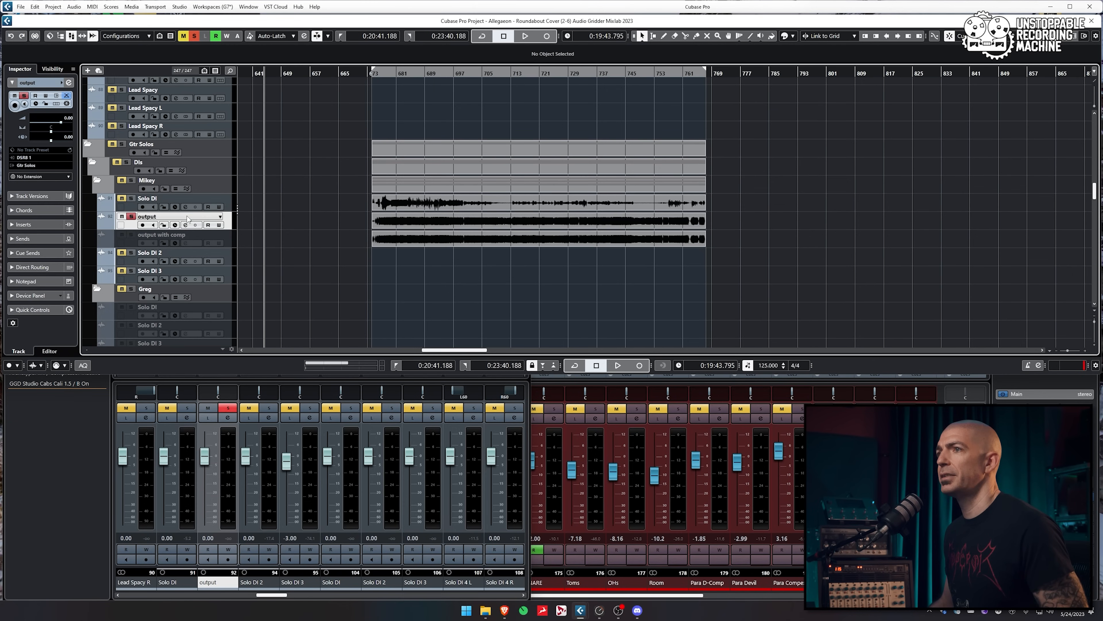
pyautogui.press('d')
pyautogui.moveTo(167, 219); pyautogui.dragTo(177, 185)
pyautogui.press('Home')
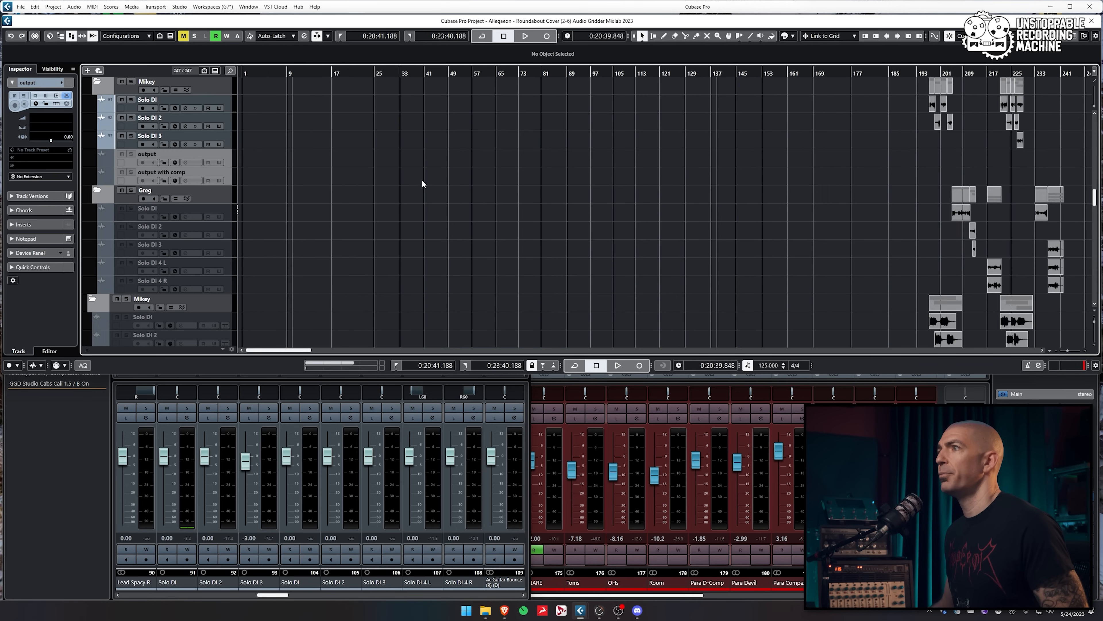
pyautogui.scroll(2, 417, 176)
pyautogui.keyDown('ctrl'); pyautogui.scroll(8, 958, 157); pyautogui.keyUp('ctrl')
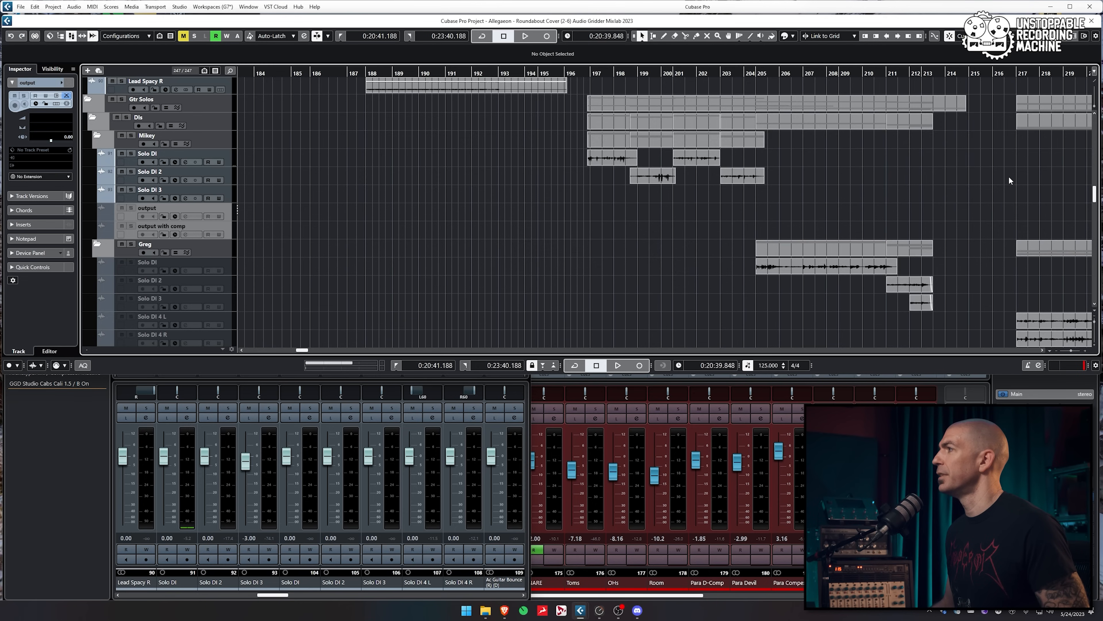
pyautogui.keyDown('ctrl'); pyautogui.scroll(6, 795, 187); pyautogui.keyUp('ctrl')
# Rename the duplicate Solo DI track to 'Solo DI NAM with Comp' and bring up the floating mixer
pyautogui.click(183, 154)
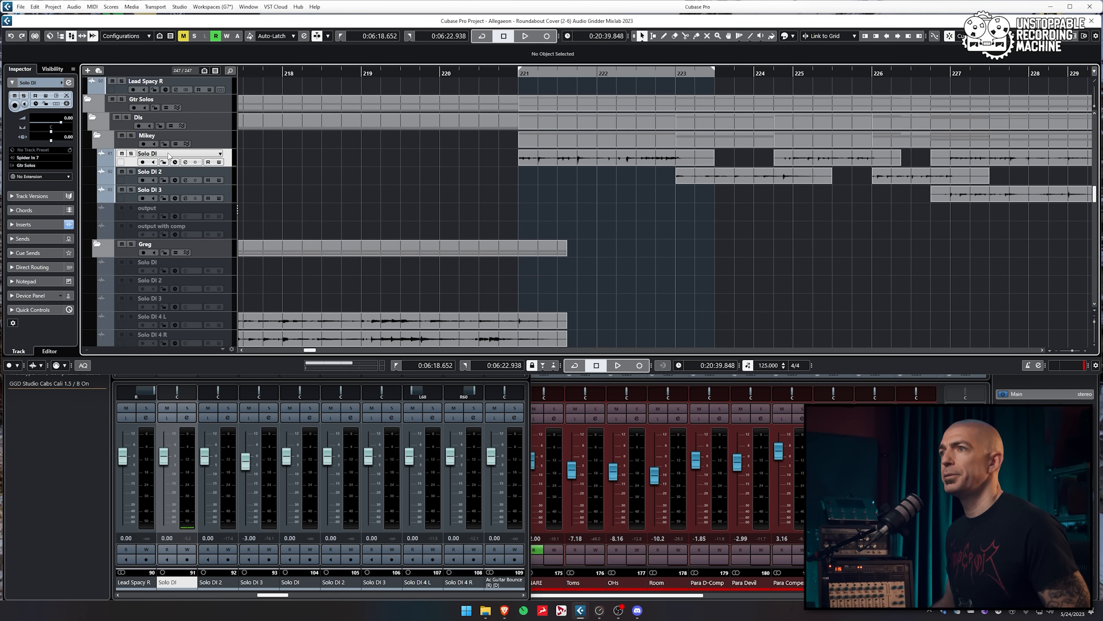
pyautogui.press('BackSpace')
pyautogui.write('NAM with Co')
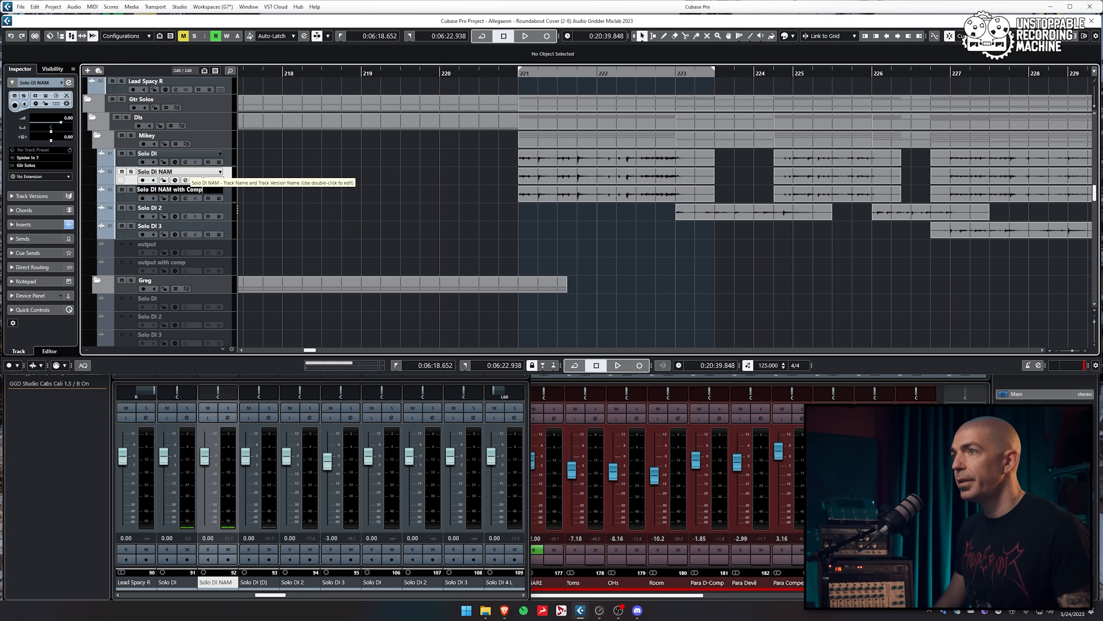
pyautogui.write('mp')
pyautogui.press('Return')
pyautogui.press('F3')
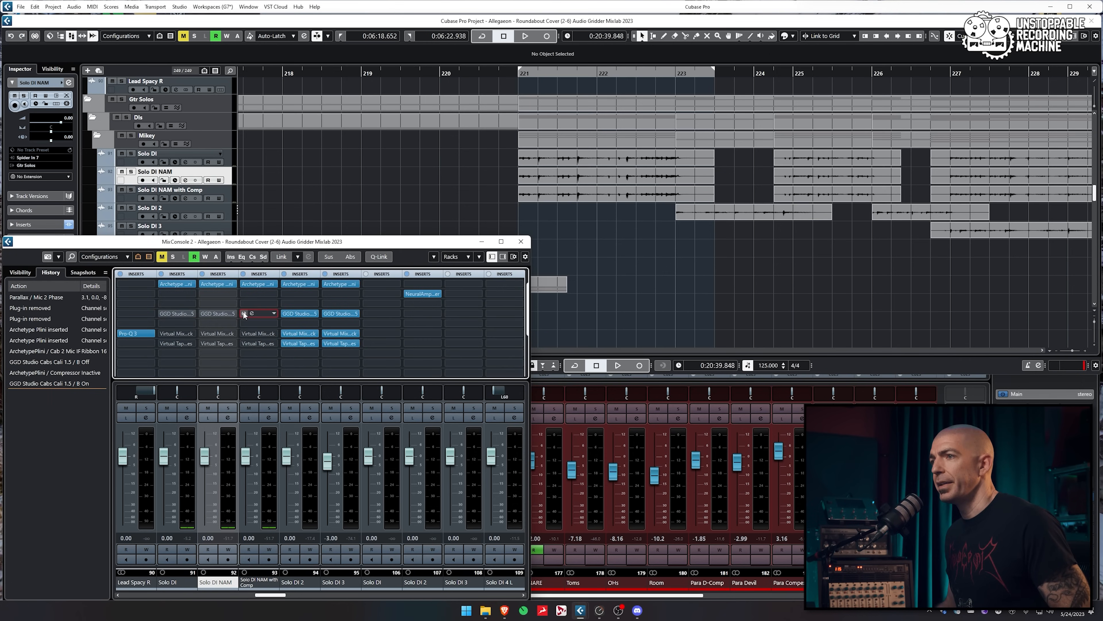
# Re-enable the three GGD cab inserts and replace Archetype with Neural Amp Modeler loading model.nam on Solo DI NAM
pyautogui.click(162, 313)
pyautogui.click(201, 314)
pyautogui.click(244, 313)
pyautogui.click(274, 284)
pyautogui.click(274, 282)
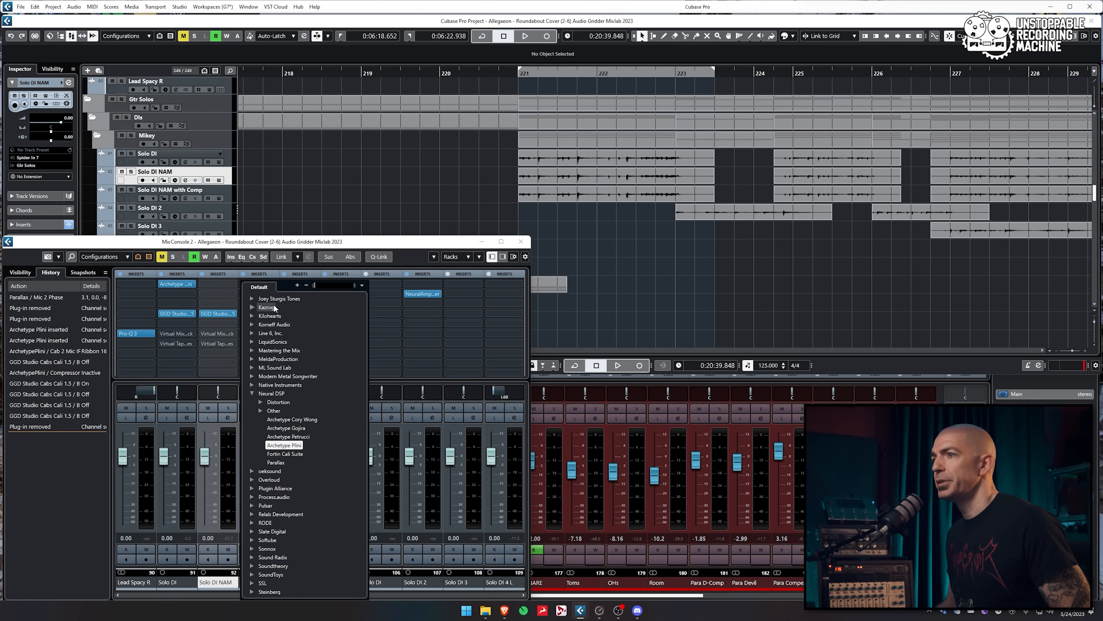
pyautogui.click(266, 406)
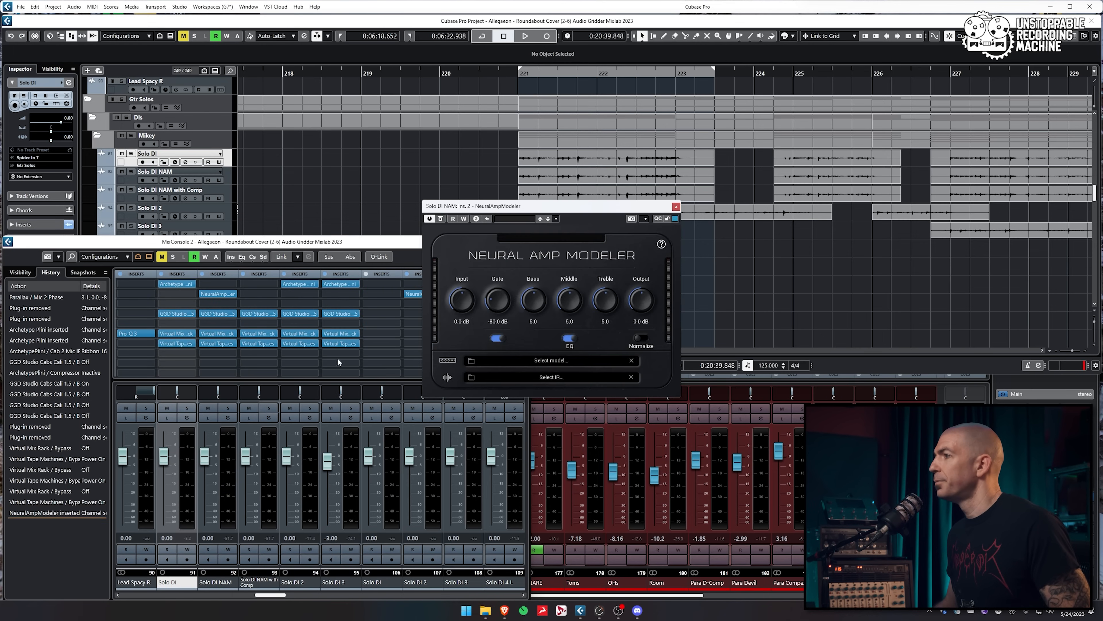
pyautogui.click(472, 361)
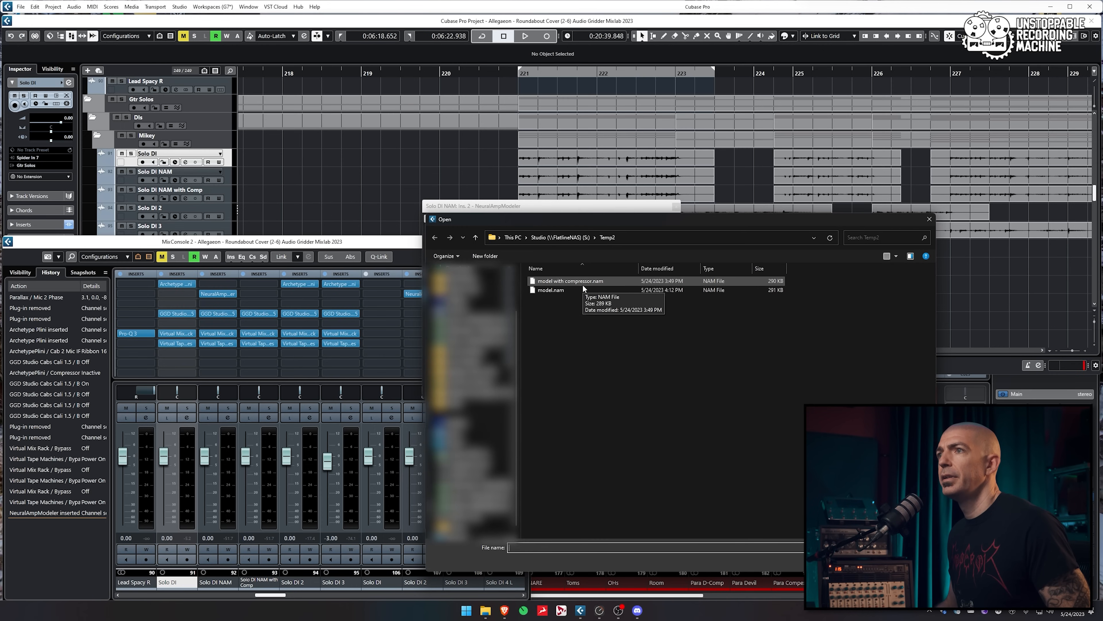
pyautogui.doubleClick(558, 290)
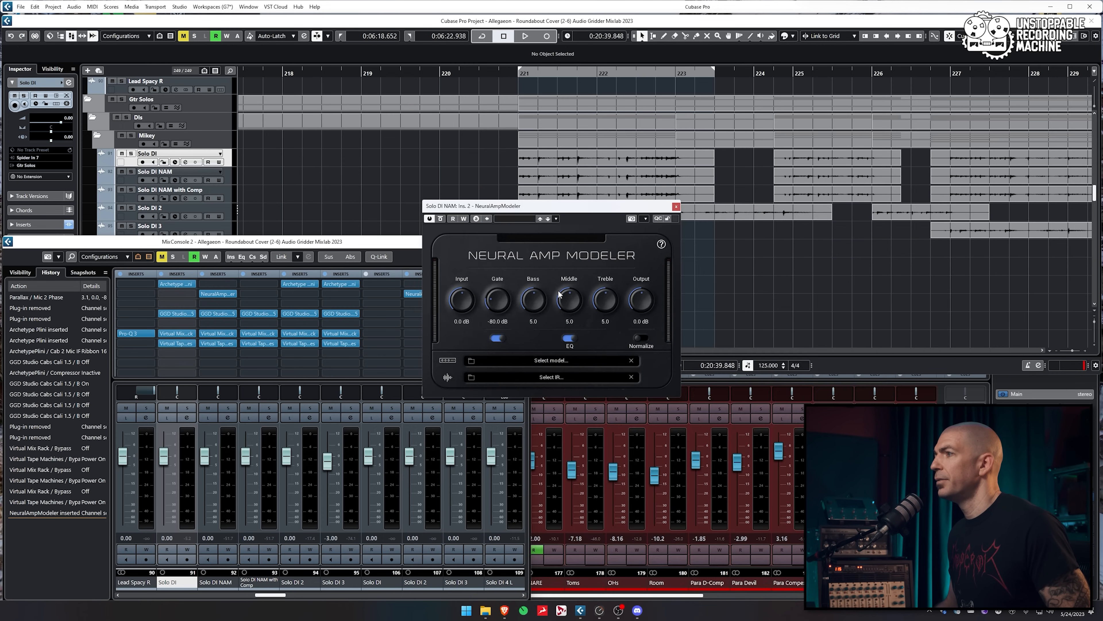
pyautogui.click(677, 206)
# Copy Neural Amp Modeler to the Comp track and load model-with-compressor.nam there
pyautogui.moveTo(217, 294); pyautogui.dragTo(249, 293)
pyautogui.click(253, 294)
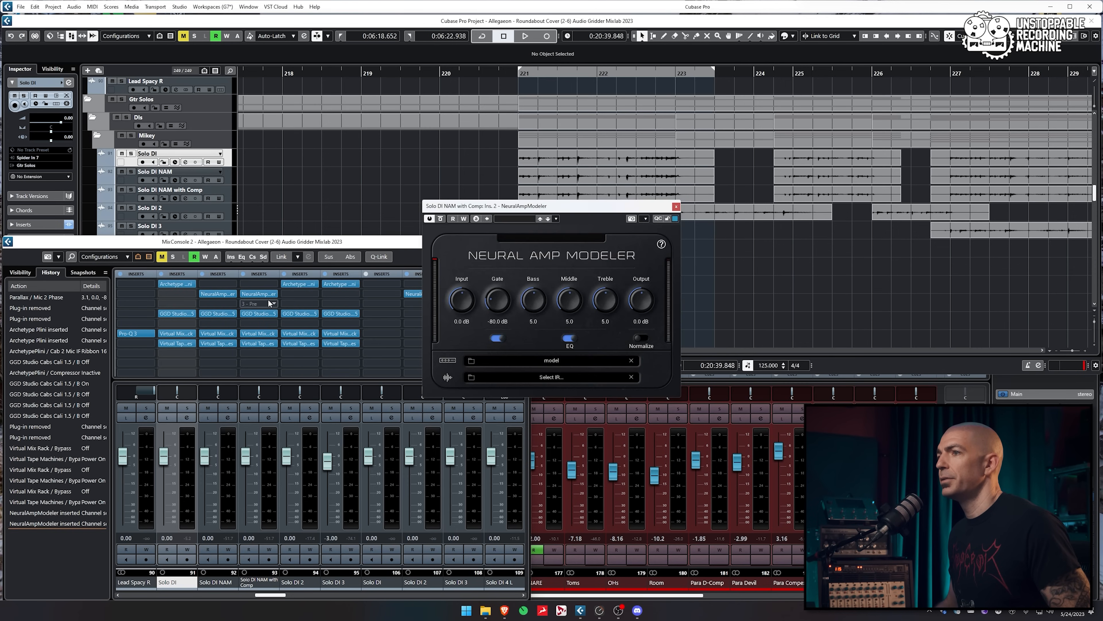
pyautogui.click(501, 376)
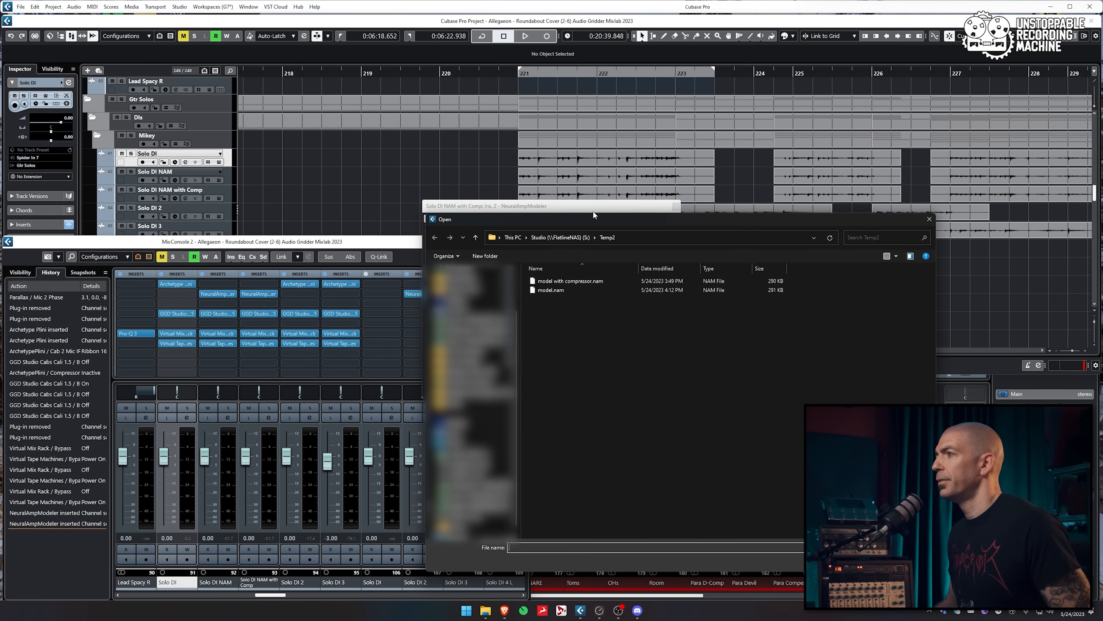
pyautogui.doubleClick(580, 281)
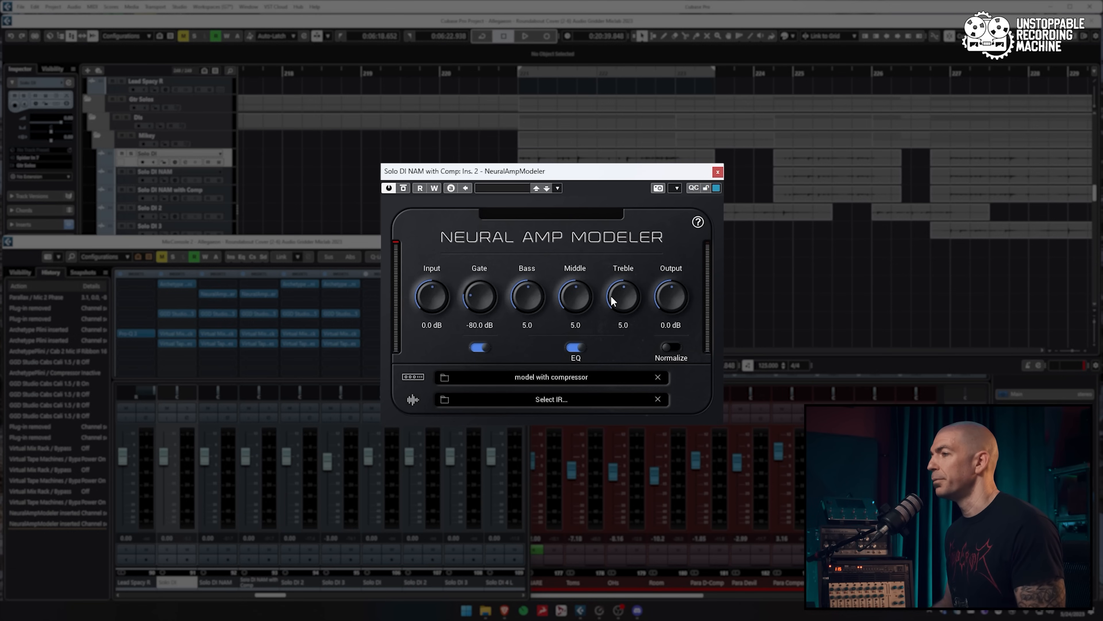
pyautogui.click(717, 173)
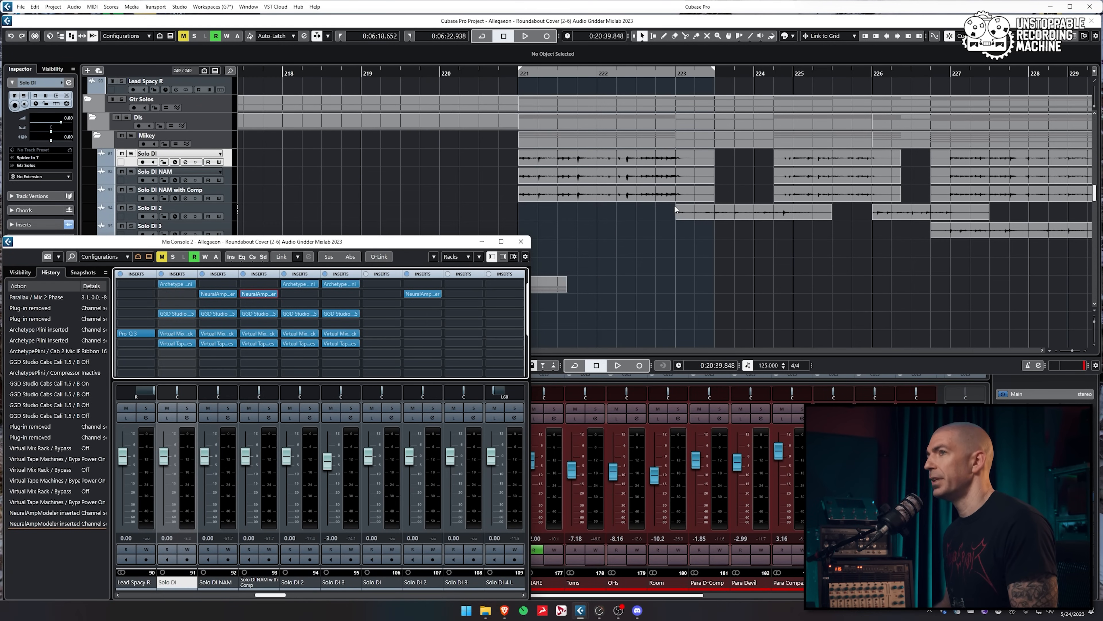
# Collapse the mixer rack, enlarge the three Solo DI tracks together, then leave only Solo DI selected
pyautogui.click(192, 275)
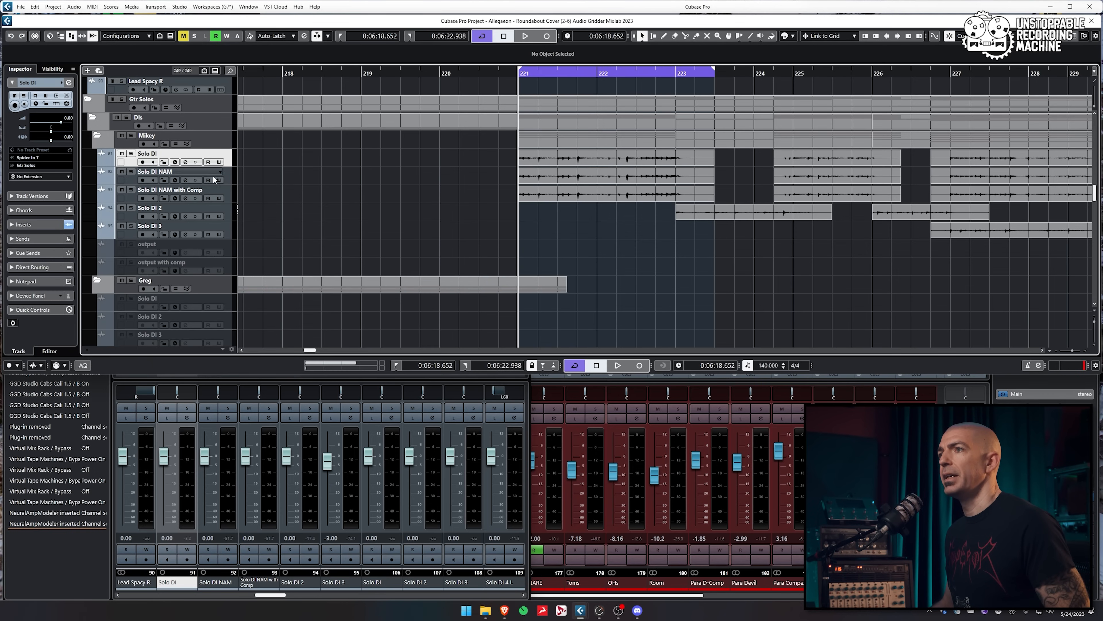
pyautogui.keyDown('shift'); pyautogui.click(225, 185); pyautogui.keyUp('shift')
pyautogui.moveTo(227, 185); pyautogui.dragTo(227, 211)
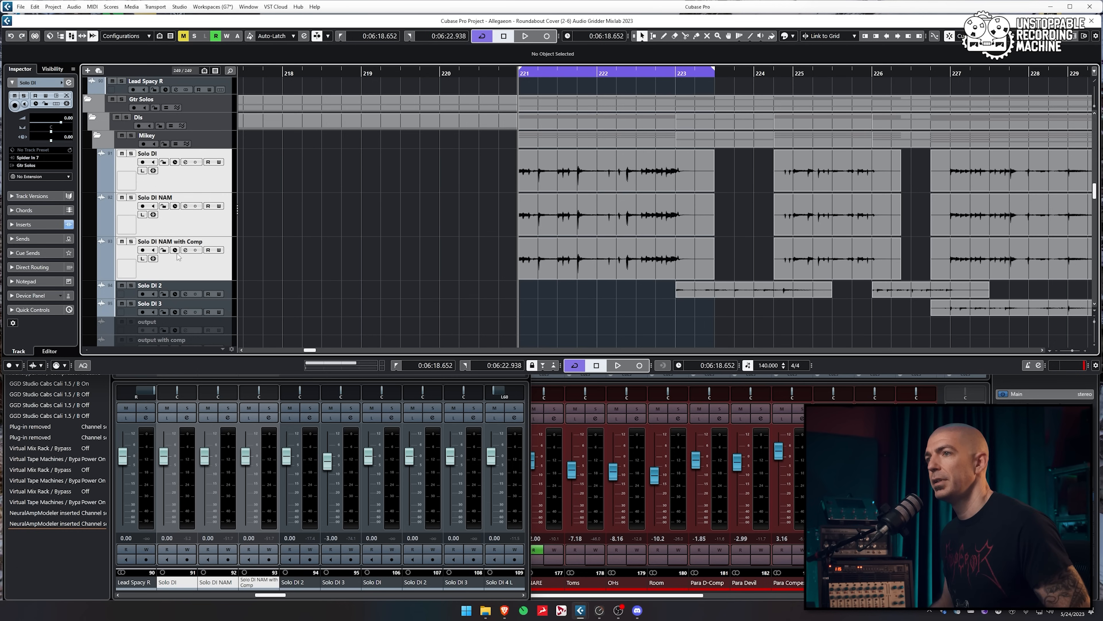
pyautogui.click(189, 173)
# Check the Archetype amp on Solo DI, then solo Solo DI and start loop playback
pyautogui.press('F3')
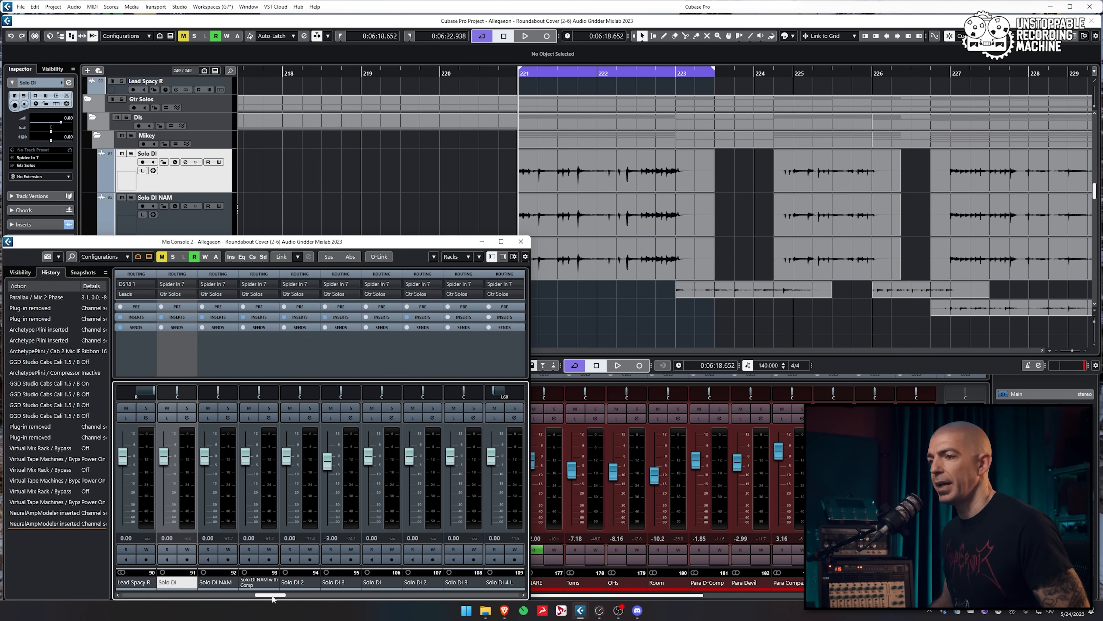
pyautogui.click(177, 284)
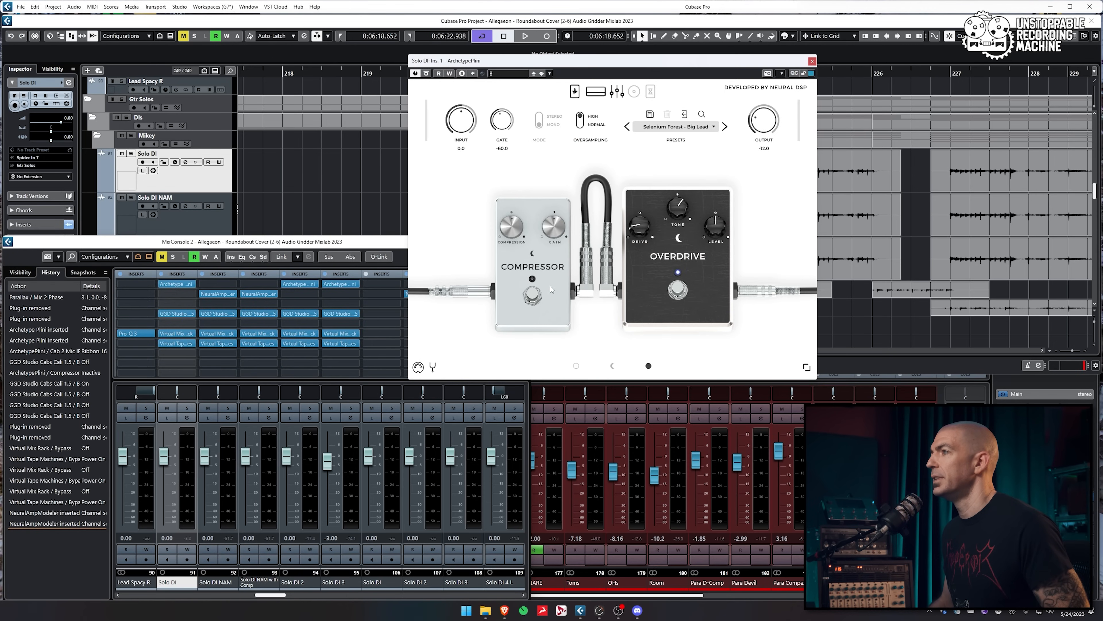
pyautogui.click(812, 62)
pyautogui.press('F3')
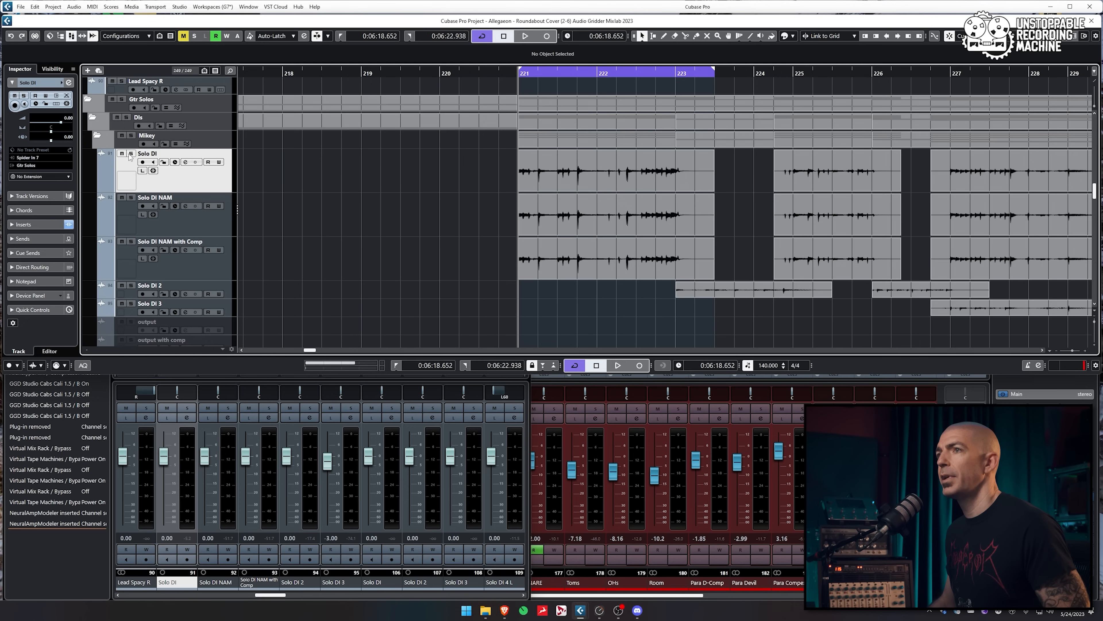
pyautogui.press('s')
pyautogui.press('space')
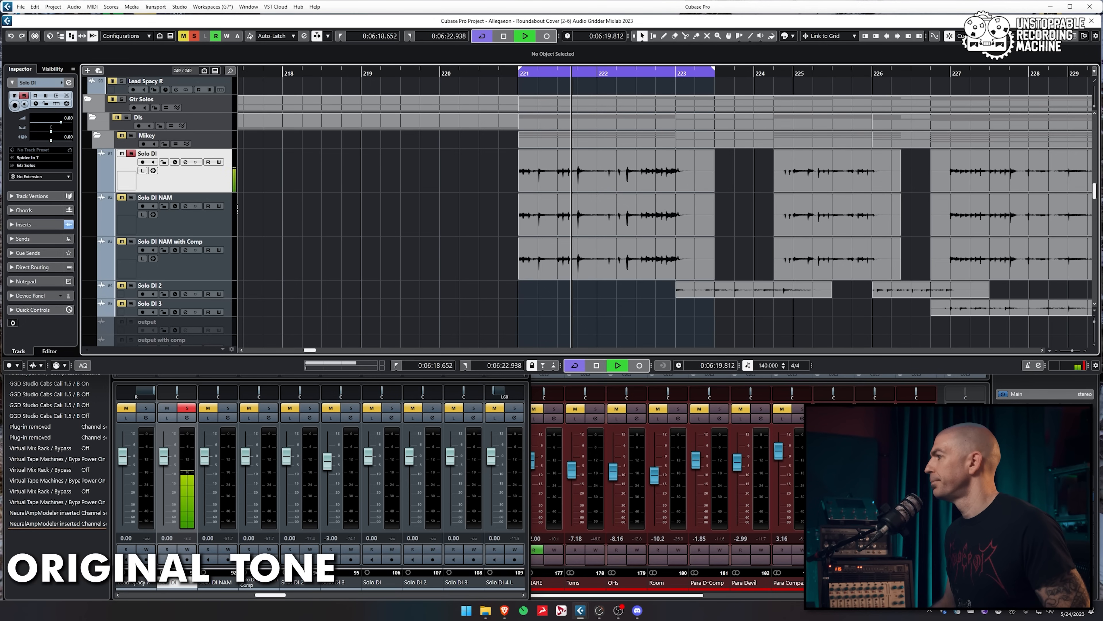
# Move the solo to Solo DI NAM and open its Neural Amp Modeler insert
pyautogui.press('F3')
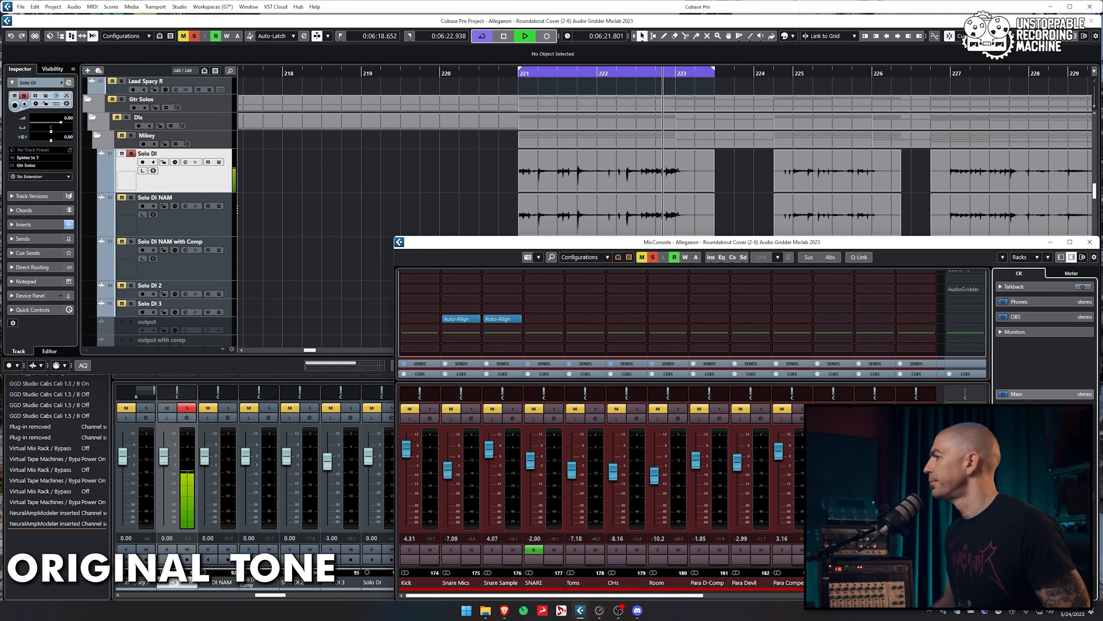
pyautogui.click(208, 228)
pyautogui.press('F3')
pyautogui.keyDown('ctrl'); pyautogui.click(194, 176); pyautogui.keyUp('ctrl')
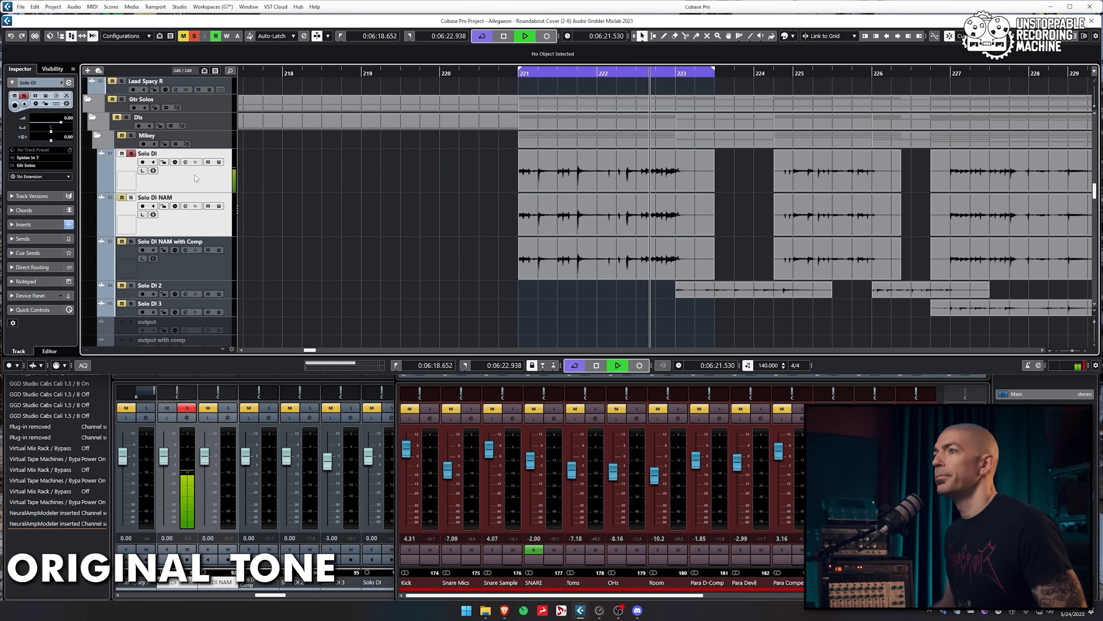
pyautogui.click(131, 197)
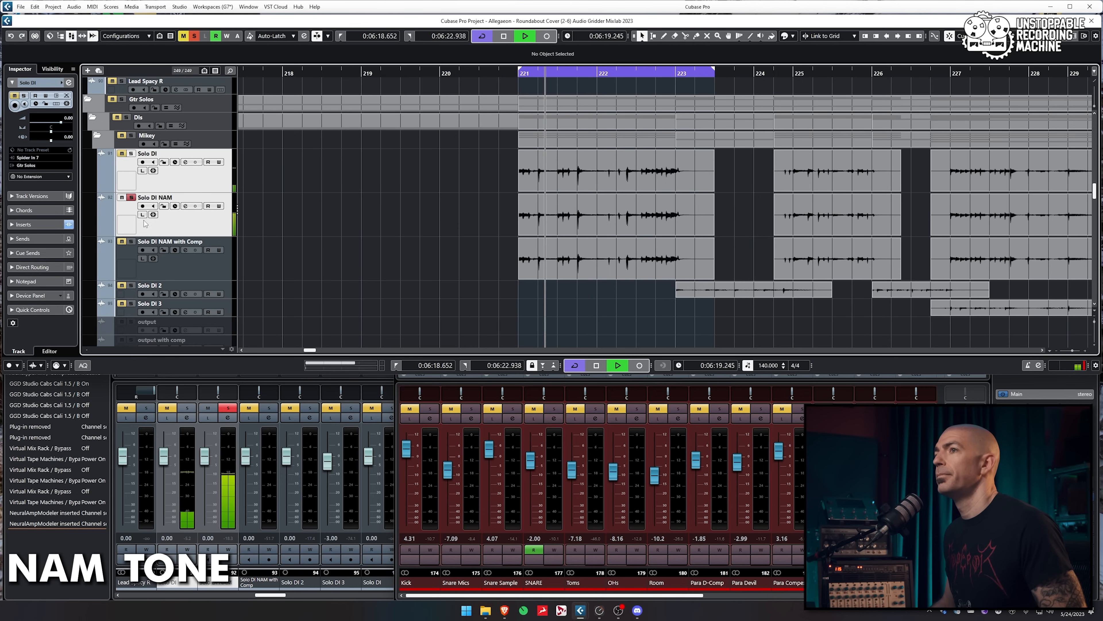
pyautogui.press('F3')
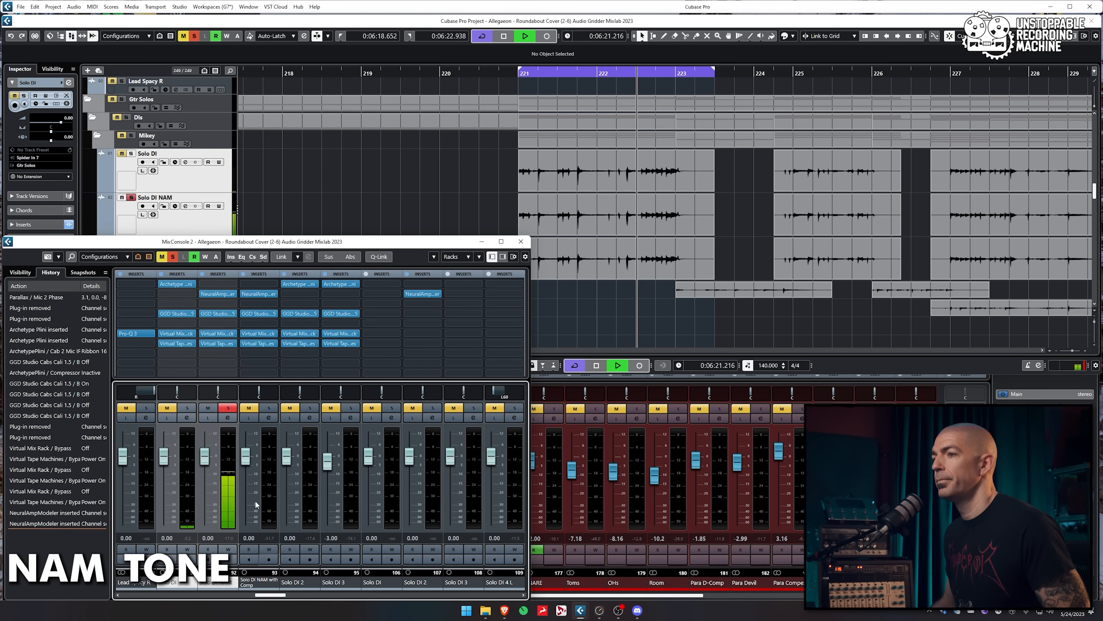
pyautogui.click(218, 294)
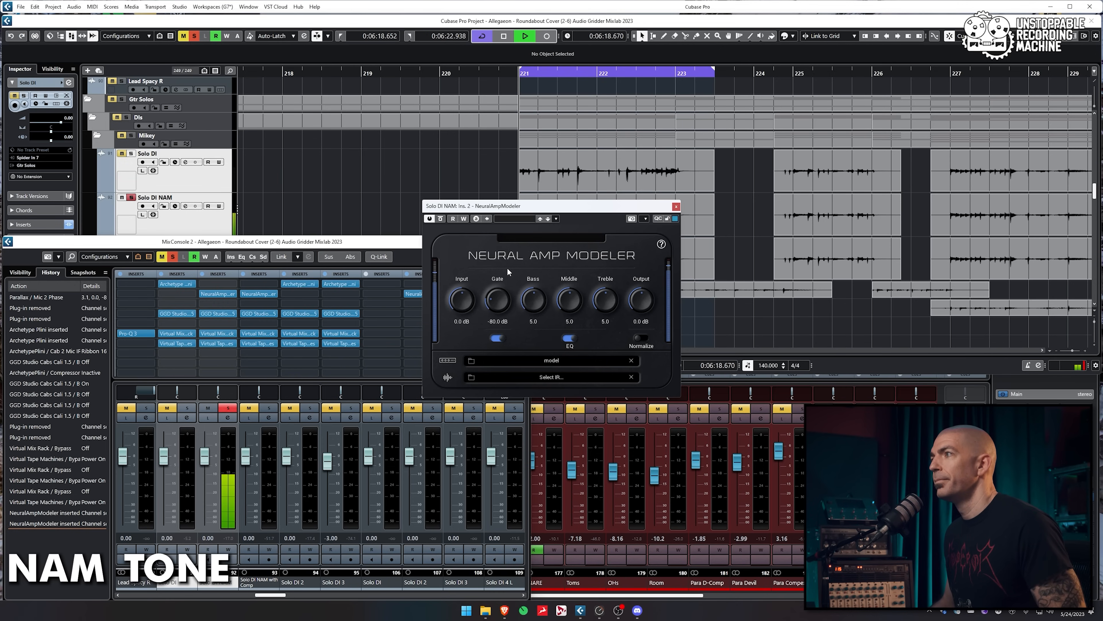
# Set the Neural Amp Modeler input to 3.0 dB and A/B Solo DI NAM against the original Solo DI
pyautogui.press('space')
pyautogui.moveTo(461, 300); pyautogui.dragTo(460, 329)
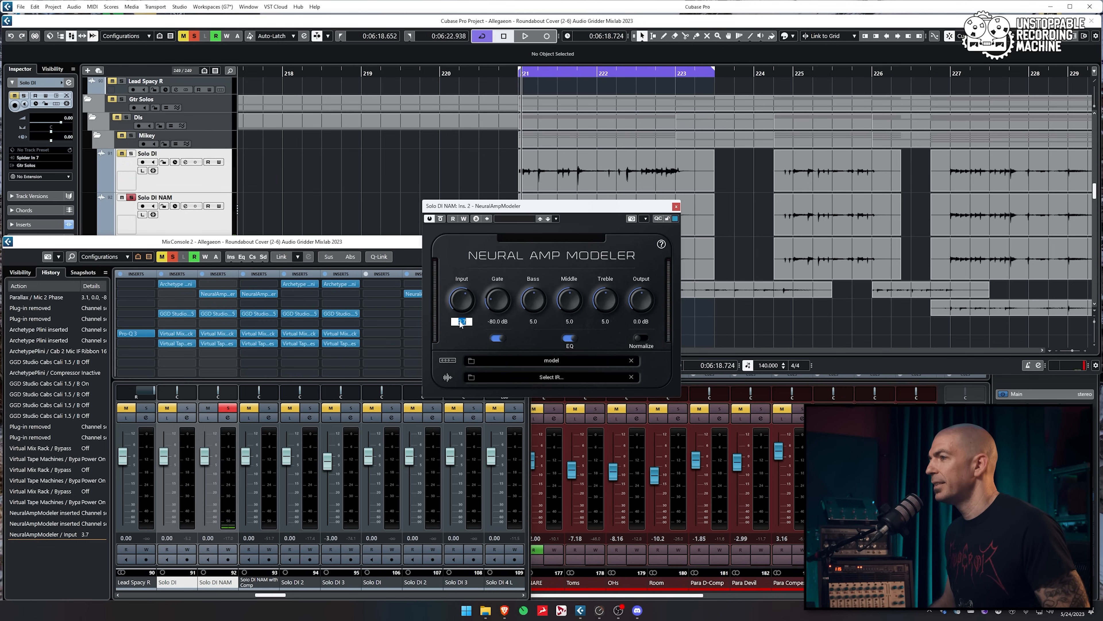
pyautogui.write('3')
pyautogui.press('Return')
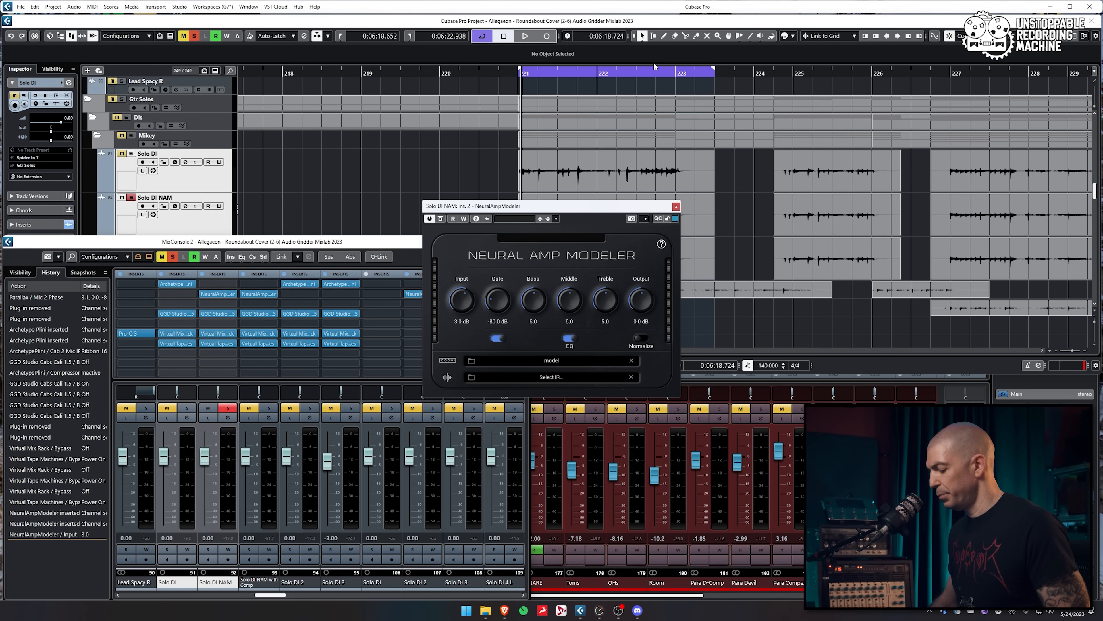
pyautogui.press('space')
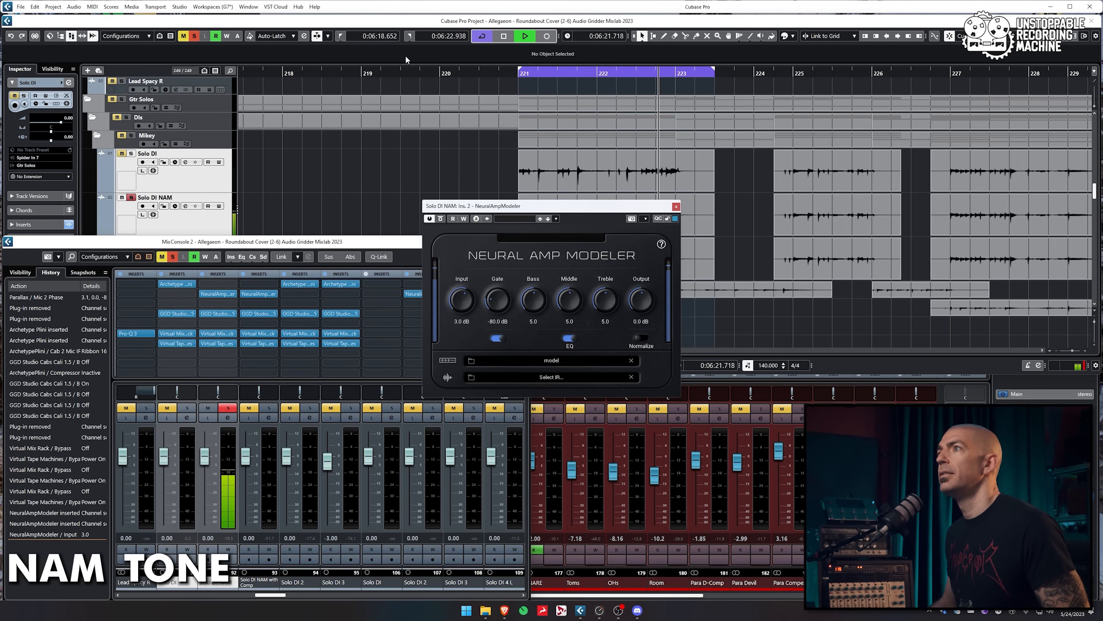
pyautogui.click(331, 22)
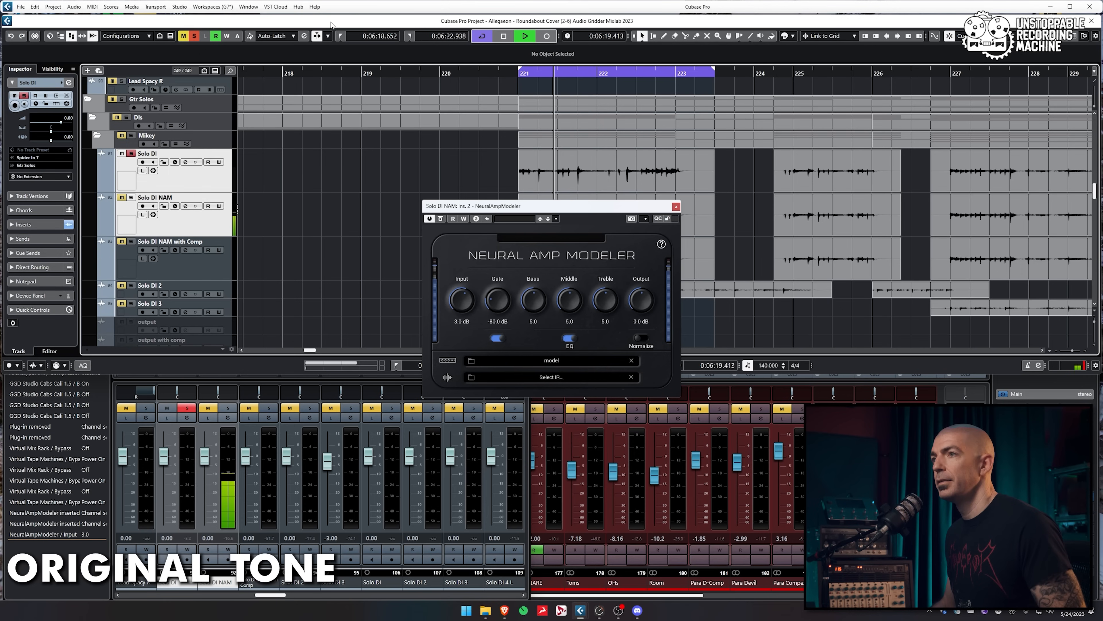
pyautogui.press('s')
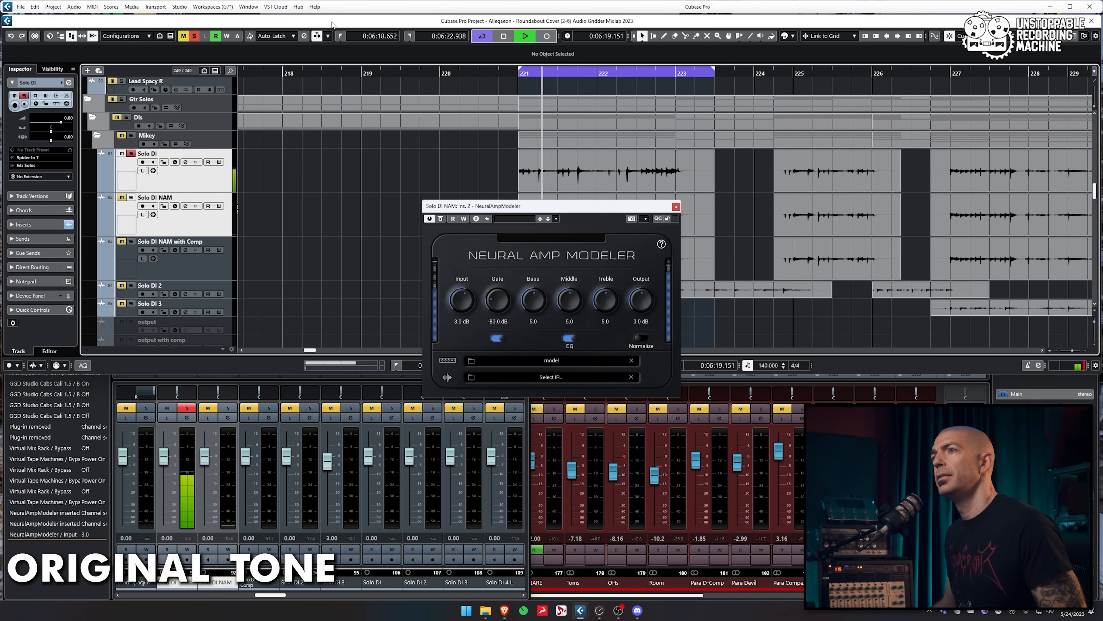
pyautogui.press('s')
# Raise the input to 4.0 dB, compare against Solo DI again, stop playback and select Solo DI
pyautogui.moveTo(462, 280)
pyautogui.mouseDown()
pyautogui.moveTo(461, 261)
pyautogui.moveTo(461, 273)
pyautogui.mouseUp()
pyautogui.click(462, 321)
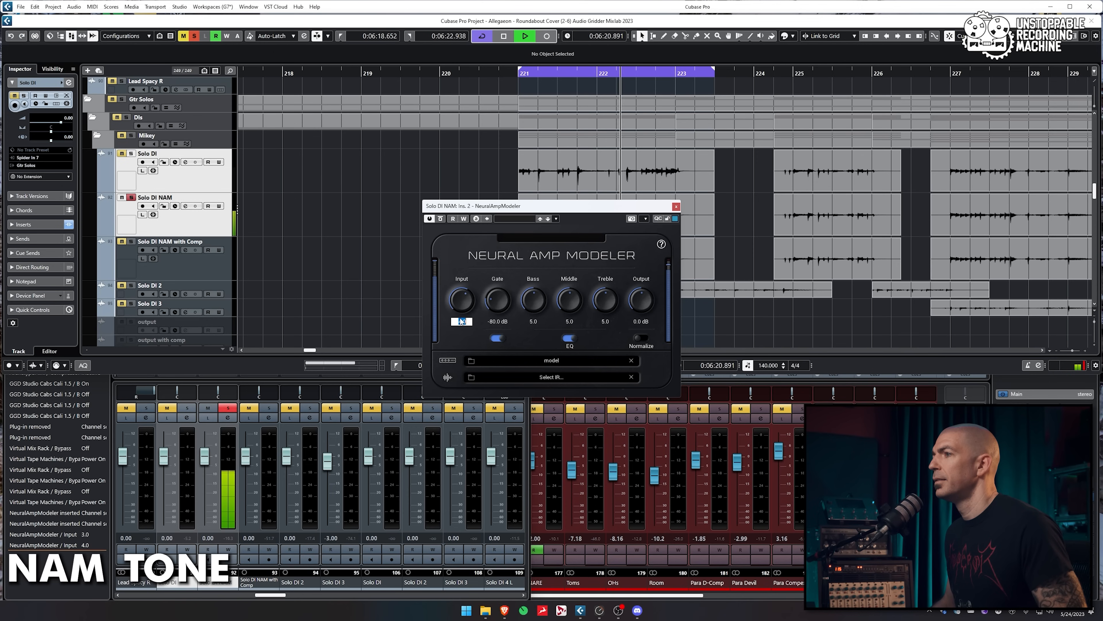
pyautogui.press('Return')
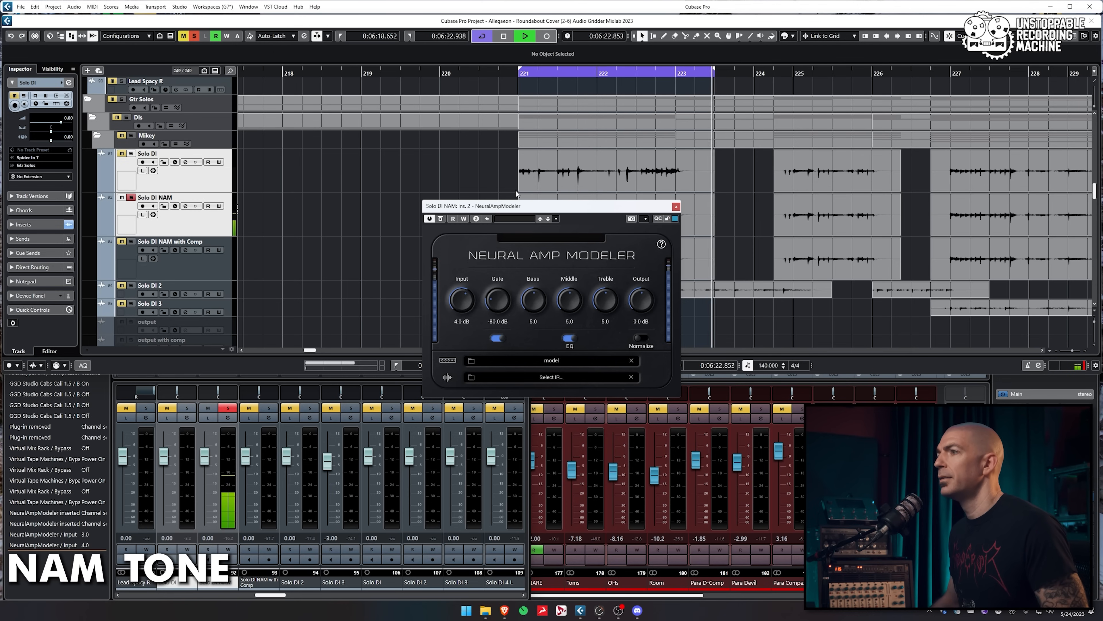
pyautogui.press('s')
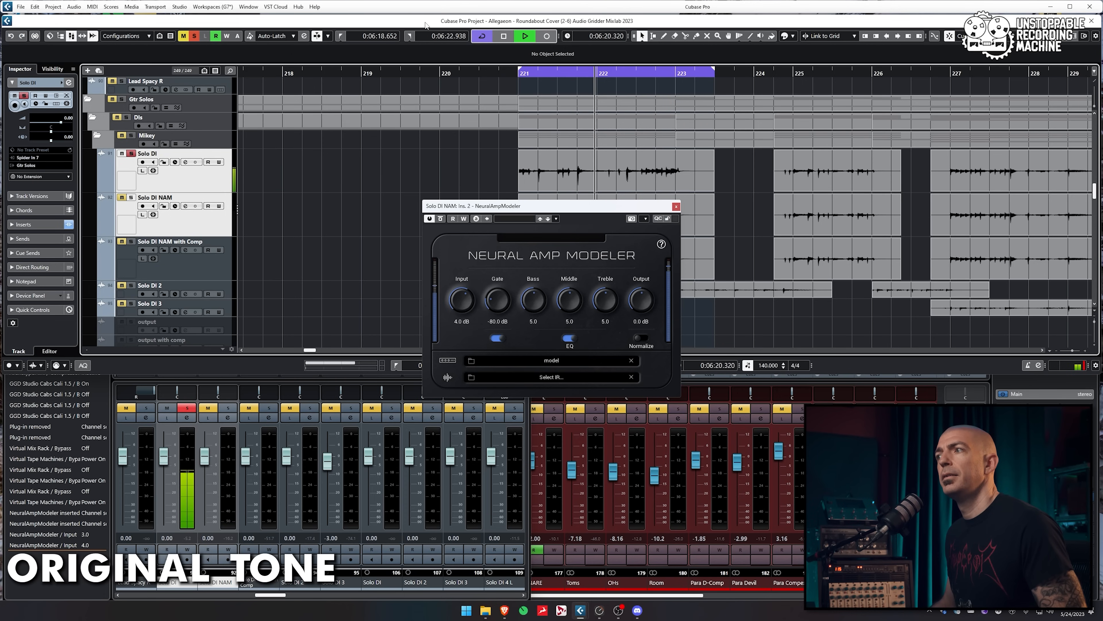
pyautogui.press('s')
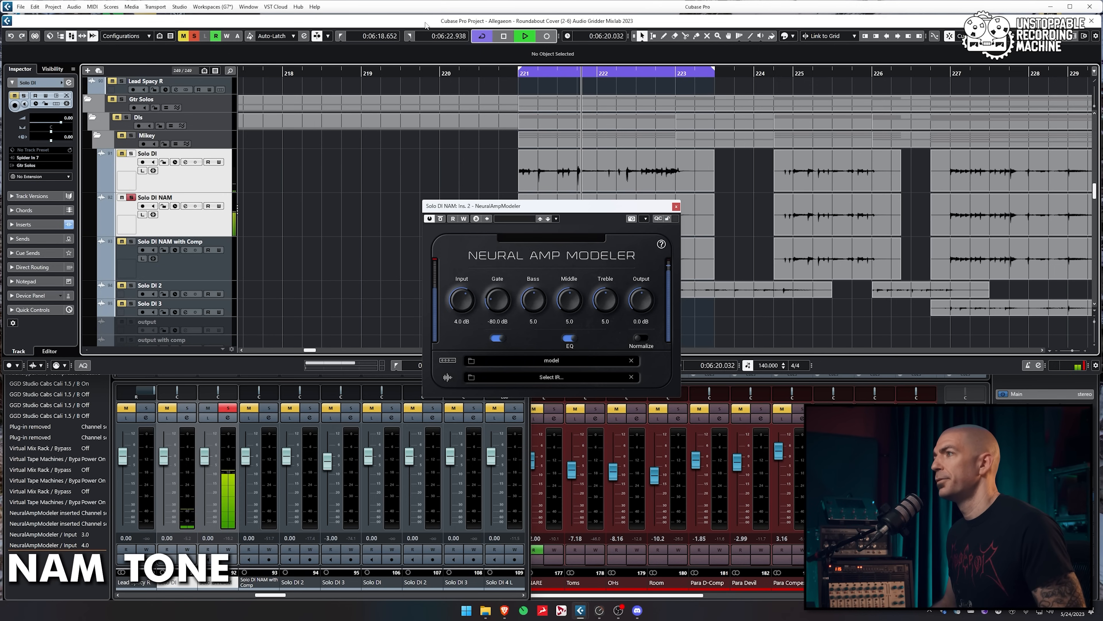
pyautogui.press('space')
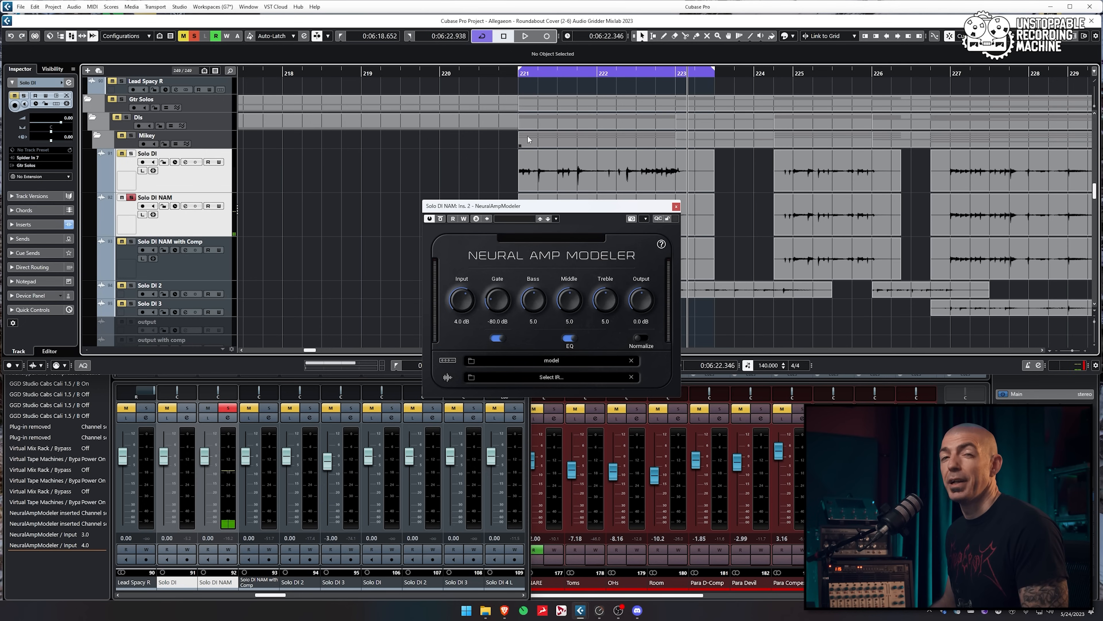
pyautogui.click(206, 184)
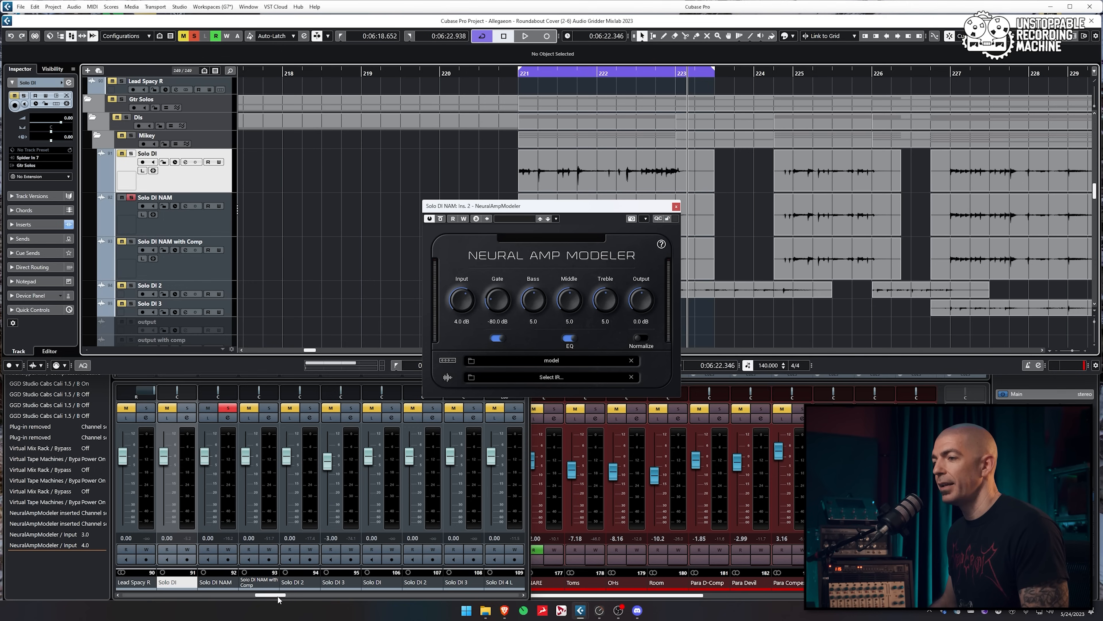
# Turn off the gate in Solo DI's ArchetypePlini insert and jump back to the left locator with Num 1
pyautogui.press('F3')
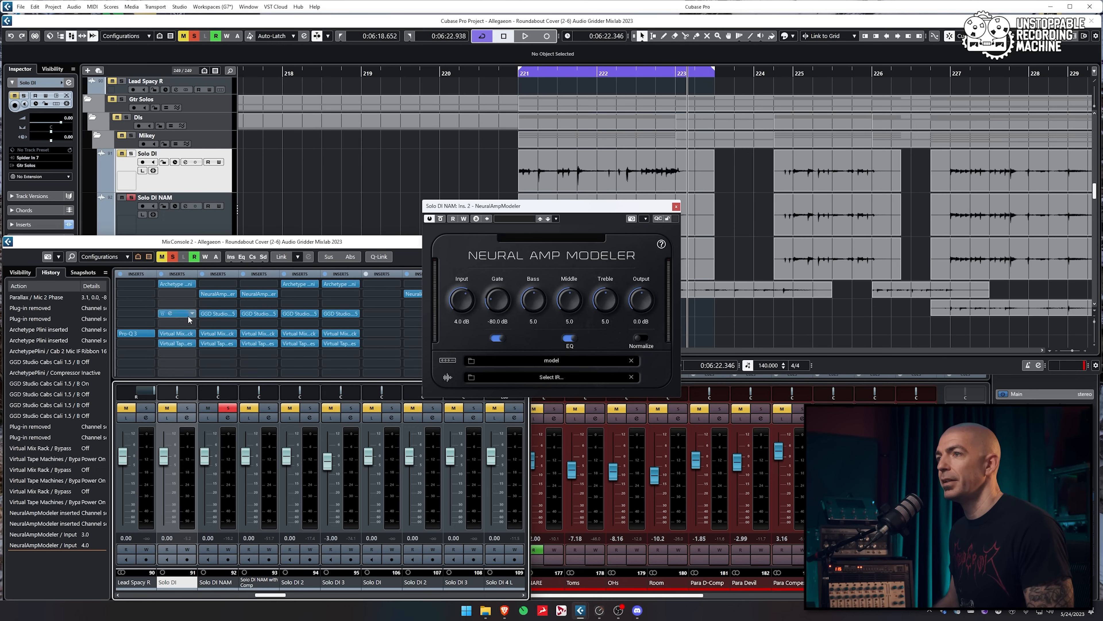
pyautogui.click(171, 285)
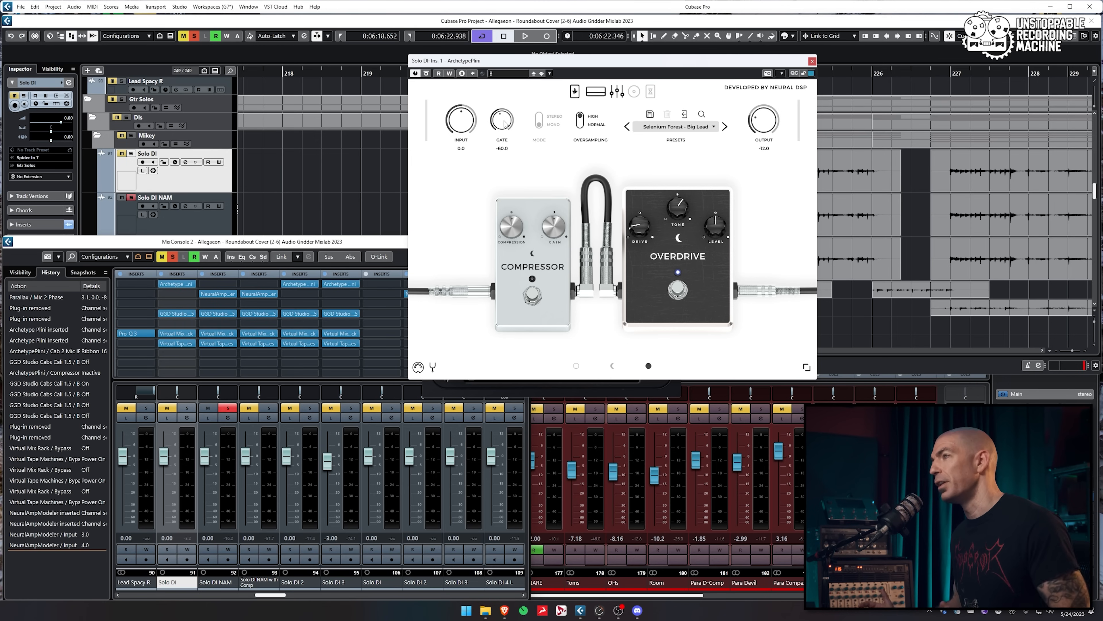
pyautogui.moveTo(549, 56); pyautogui.dragTo(339, 118)
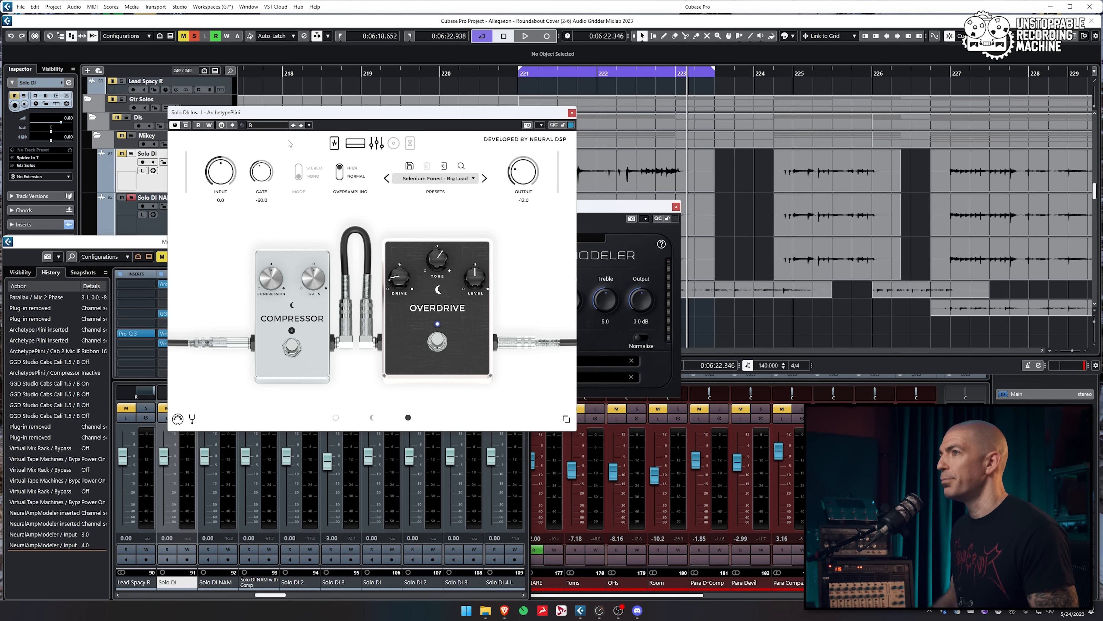
pyautogui.click(265, 178)
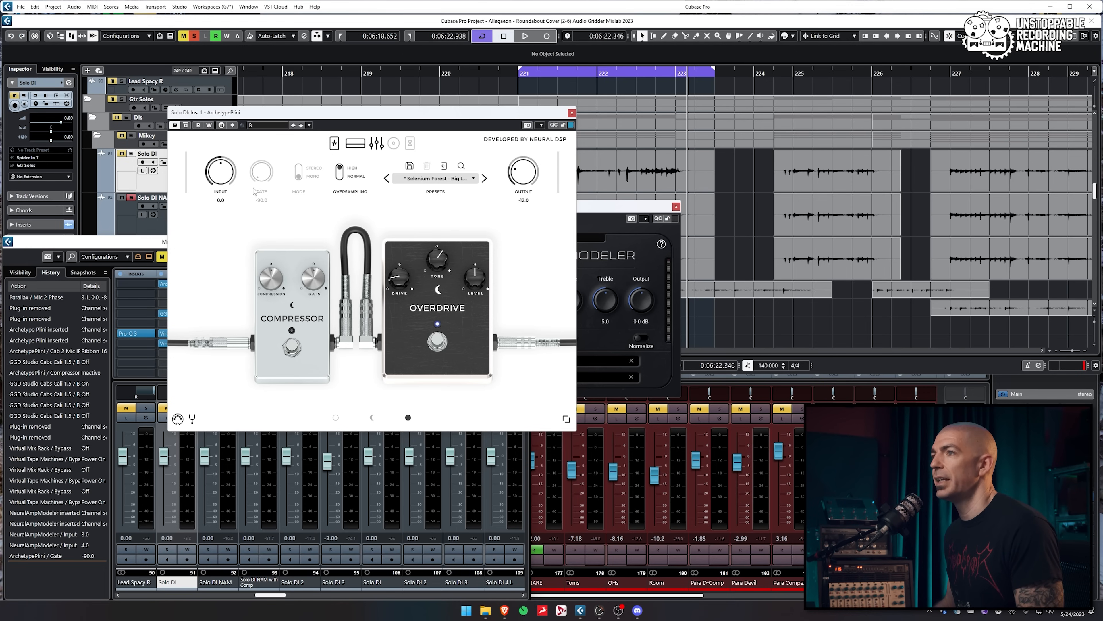
pyautogui.click(571, 112)
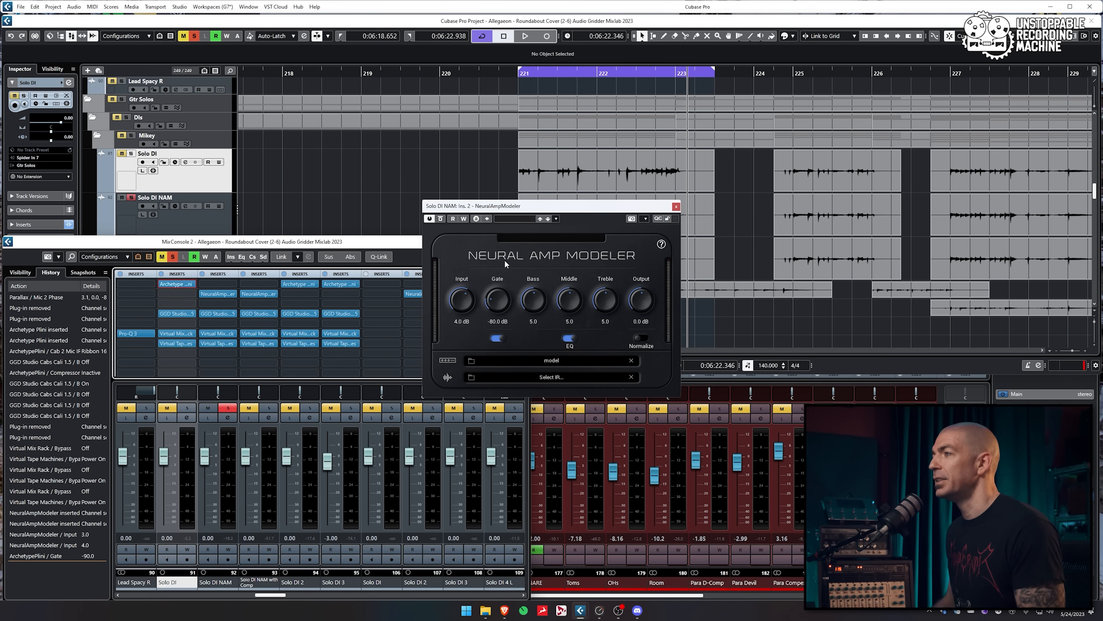
pyautogui.press('KP_1')
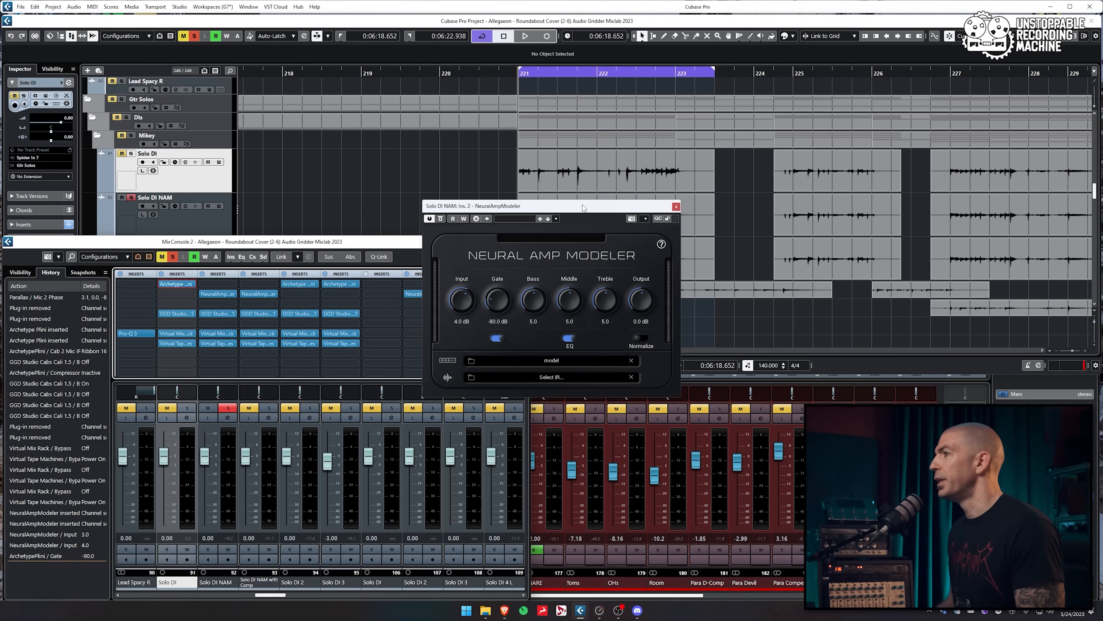
# Close Solo DI NAM's amp modeler and set the Comp track's Neural Amp Modeler input to 4.0 dB
pyautogui.moveTo(583, 208); pyautogui.dragTo(406, 267)
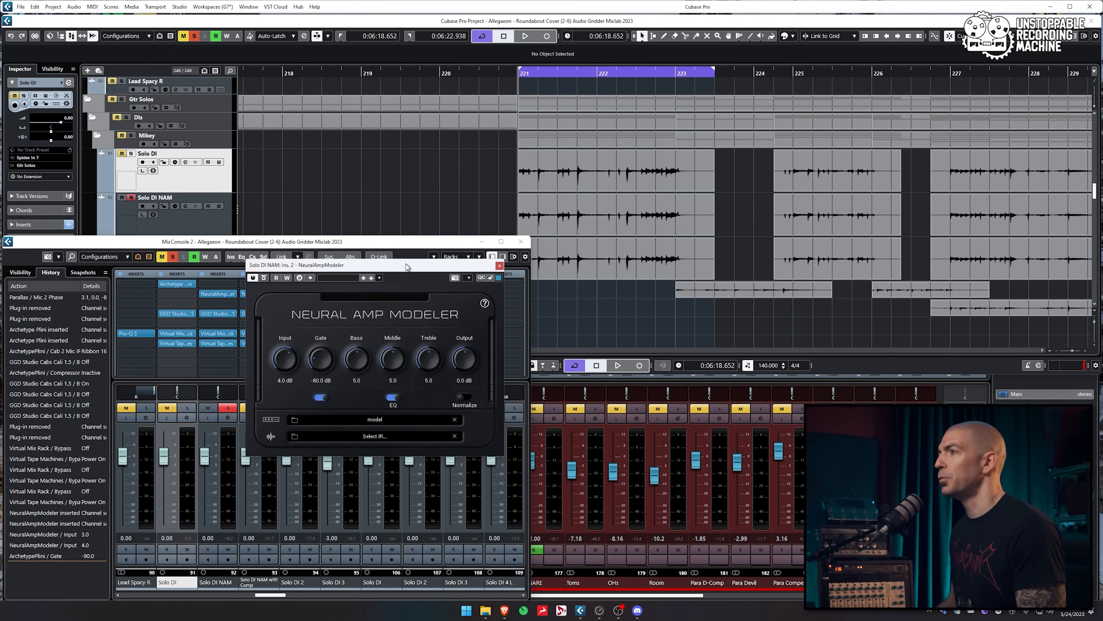
pyautogui.click(390, 23)
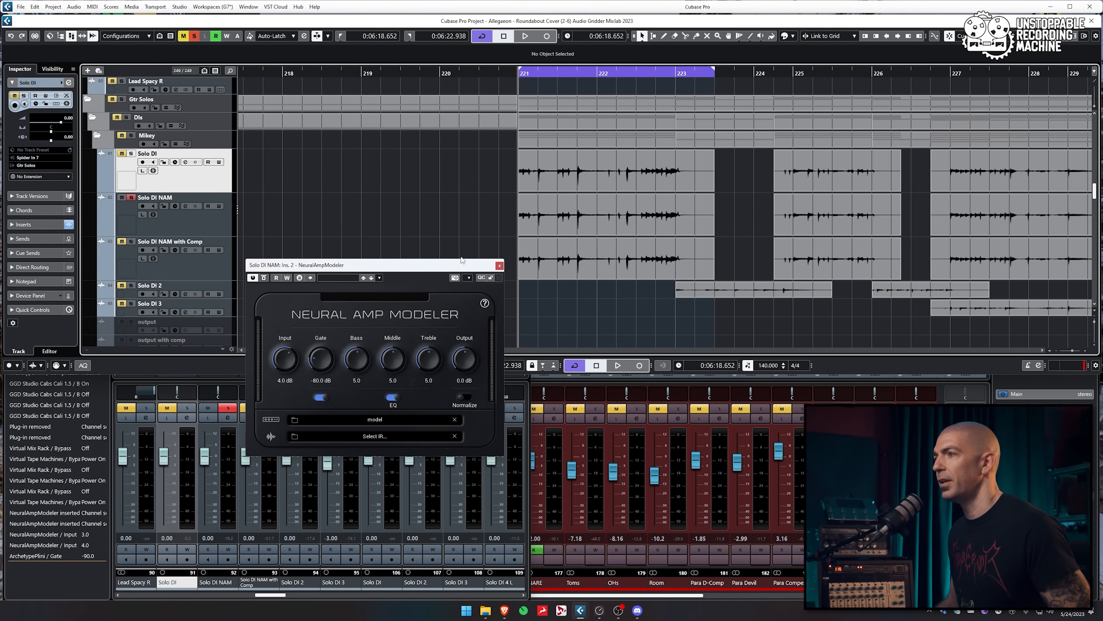
pyautogui.click(500, 265)
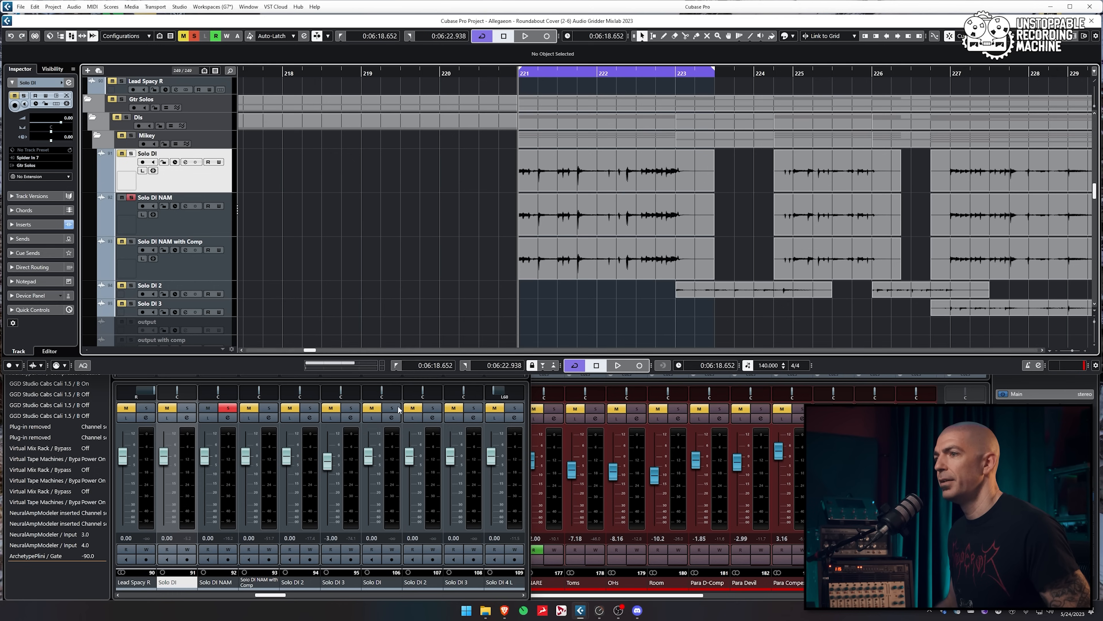
pyautogui.click(267, 598)
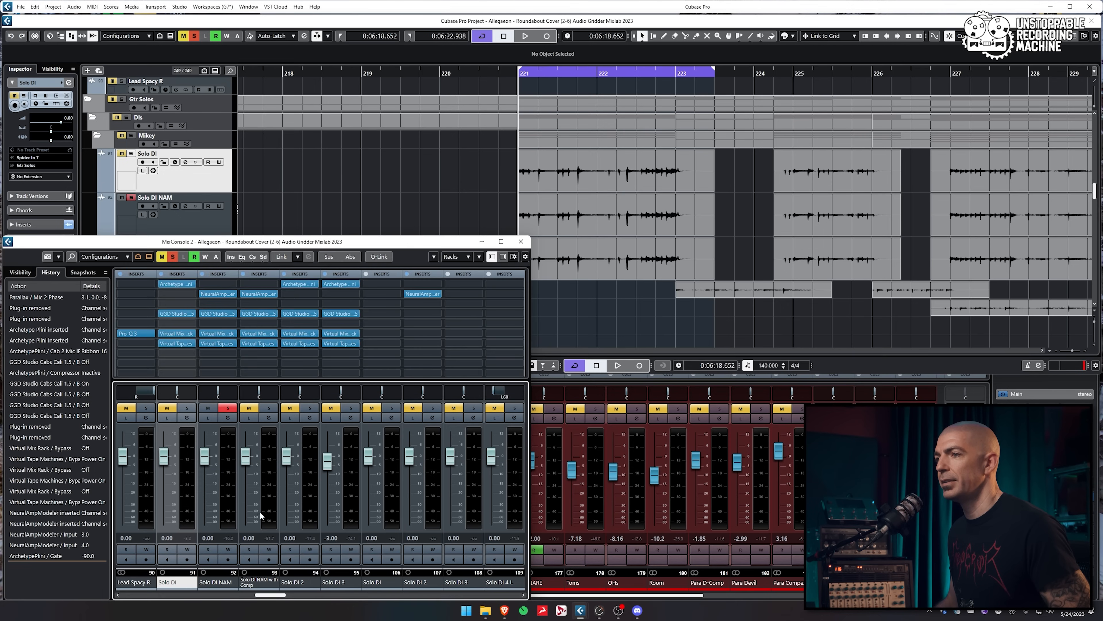
pyautogui.click(252, 293)
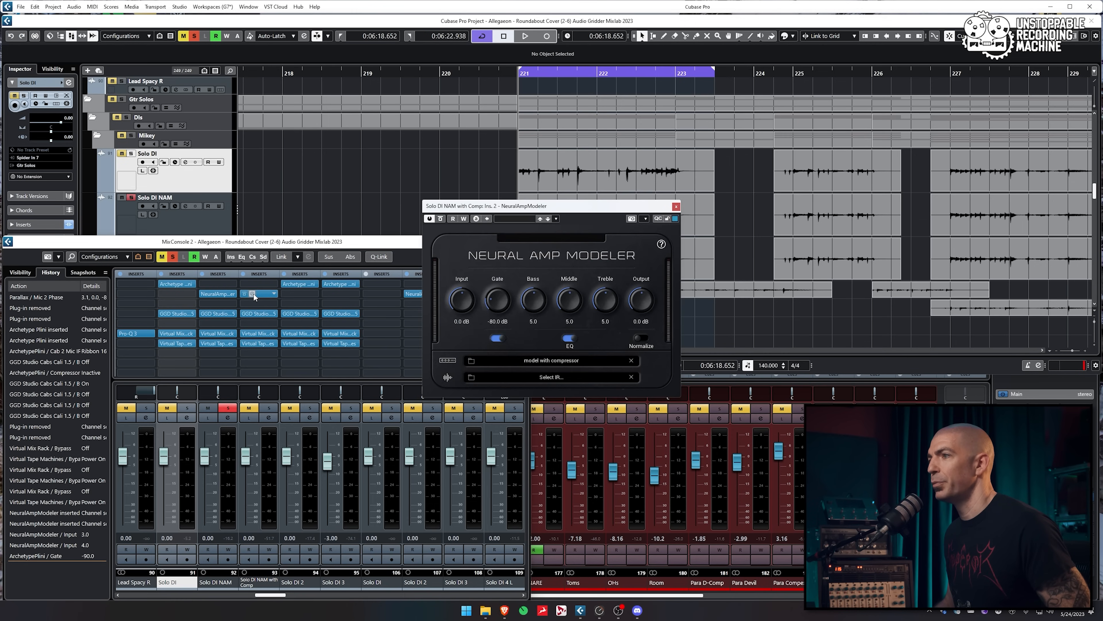
pyautogui.click(462, 321)
pyautogui.write('4')
pyautogui.press('Return')
# Play the loop, toggling solo between Solo DI NAM and Solo DI NAM with Comp, then stop
pyautogui.click(431, 65)
pyautogui.click(195, 244)
pyautogui.click(195, 223)
pyautogui.keyDown('ctrl'); pyautogui.click(198, 265); pyautogui.keyUp('ctrl')
pyautogui.press('space')
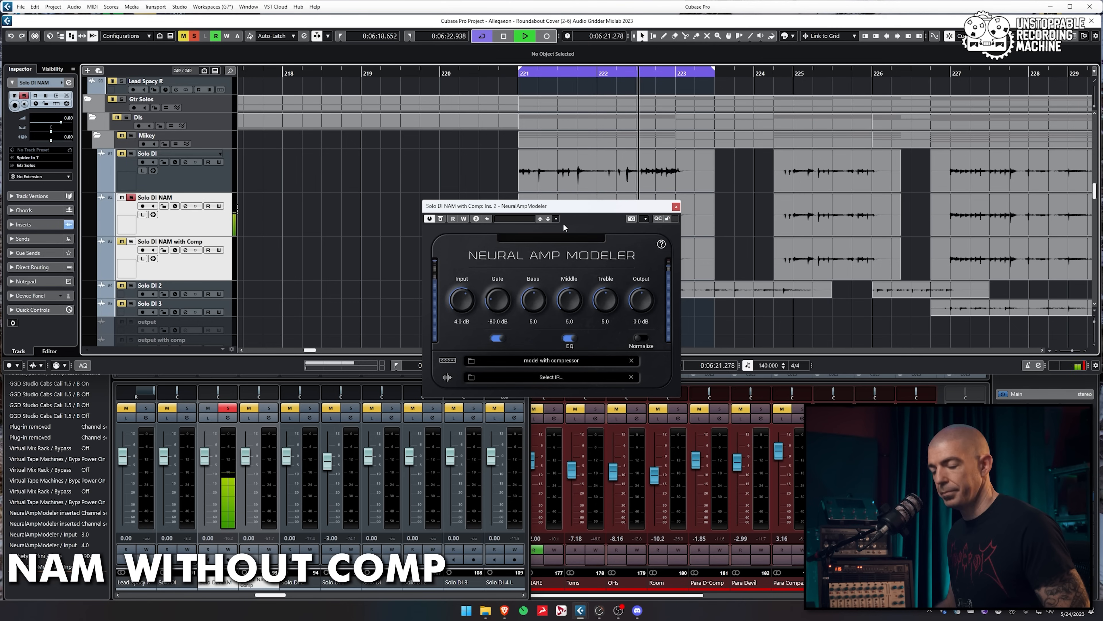
pyautogui.press('s')
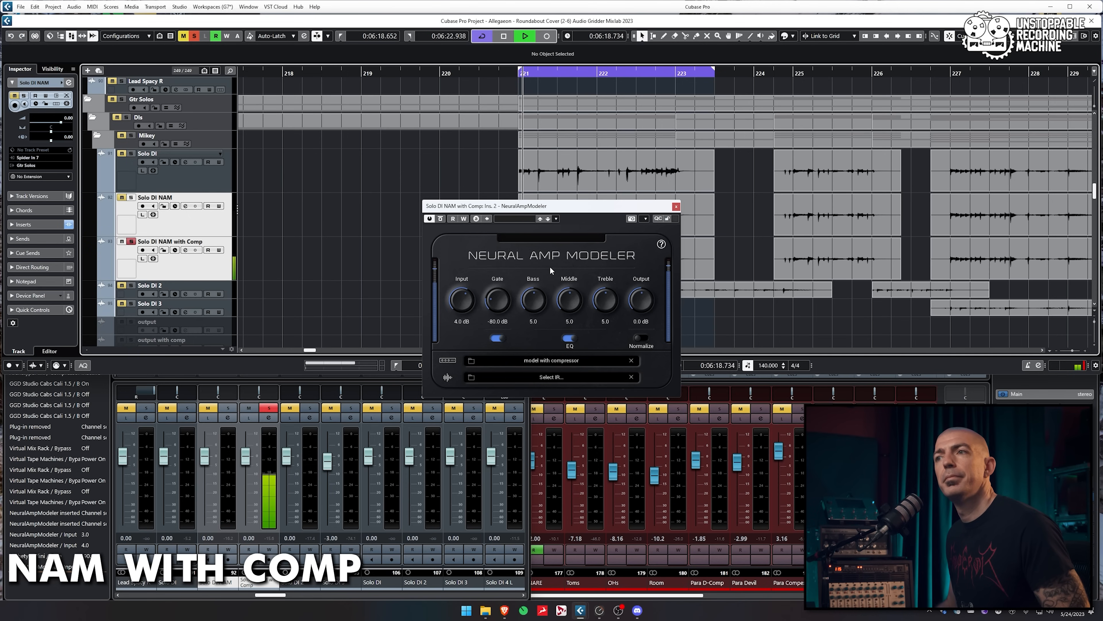
pyautogui.press('s')
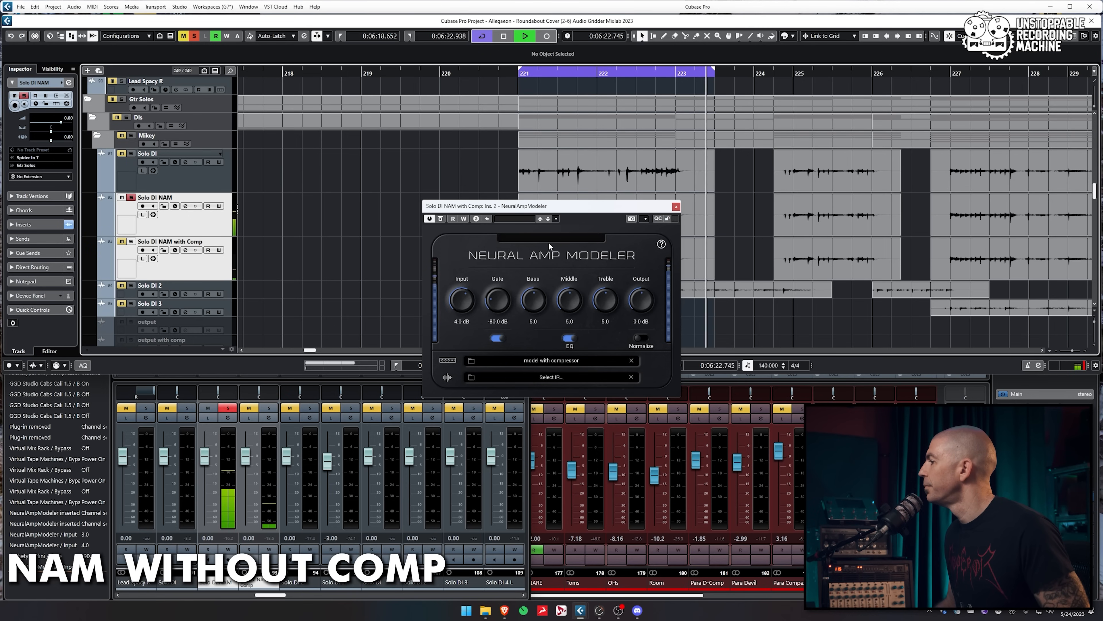
pyautogui.press('s')
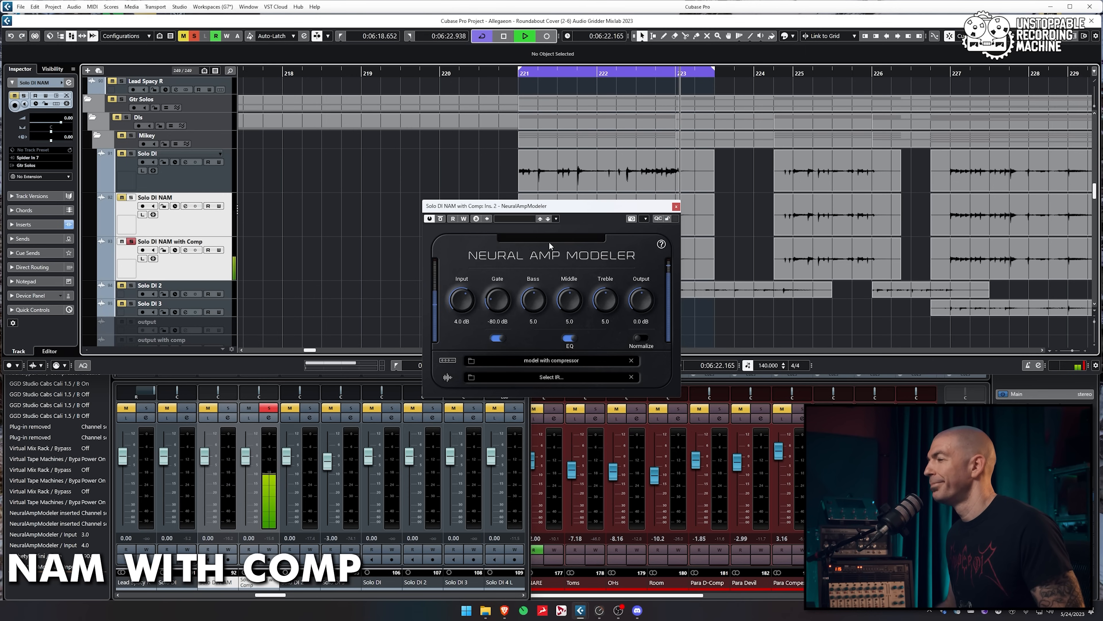
pyautogui.press('space')
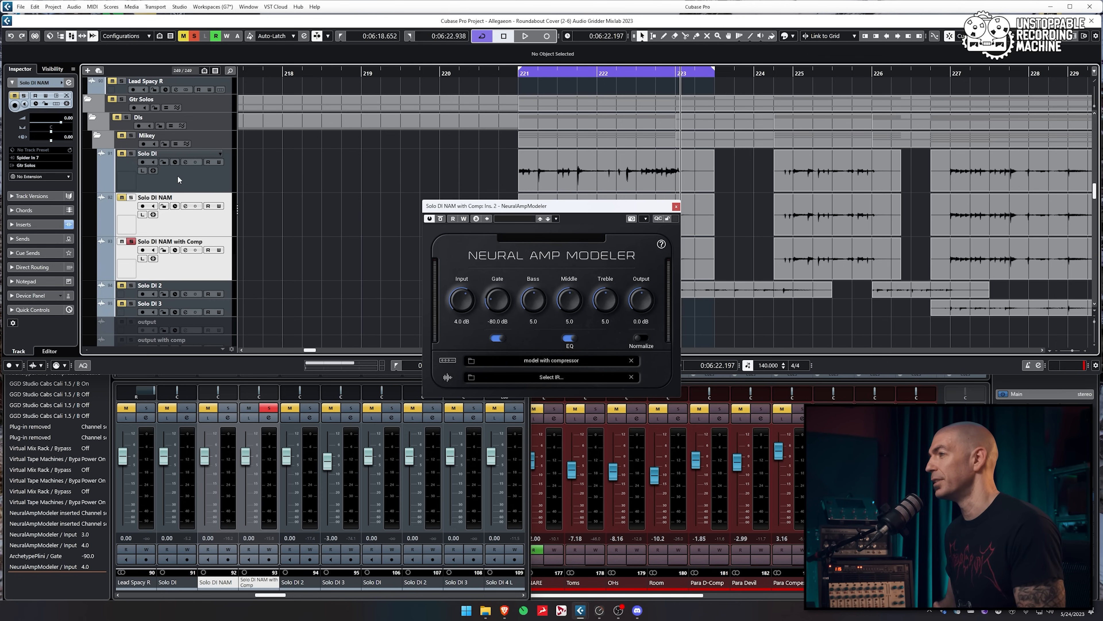
pyautogui.moveTo(586, 207); pyautogui.dragTo(421, 134)
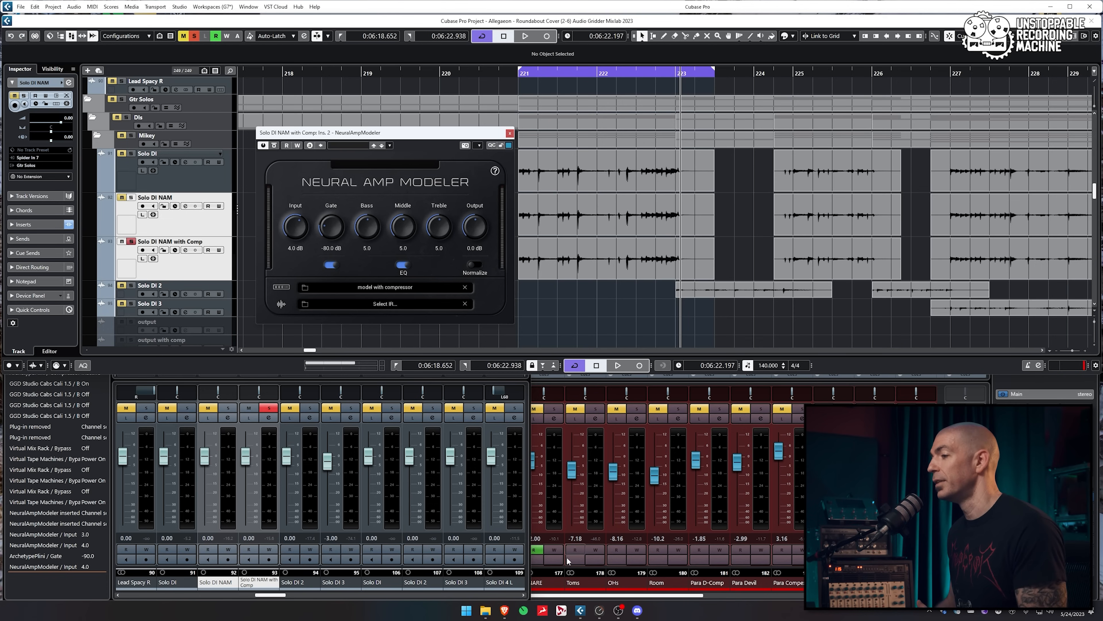
pyautogui.moveTo(510, 611)
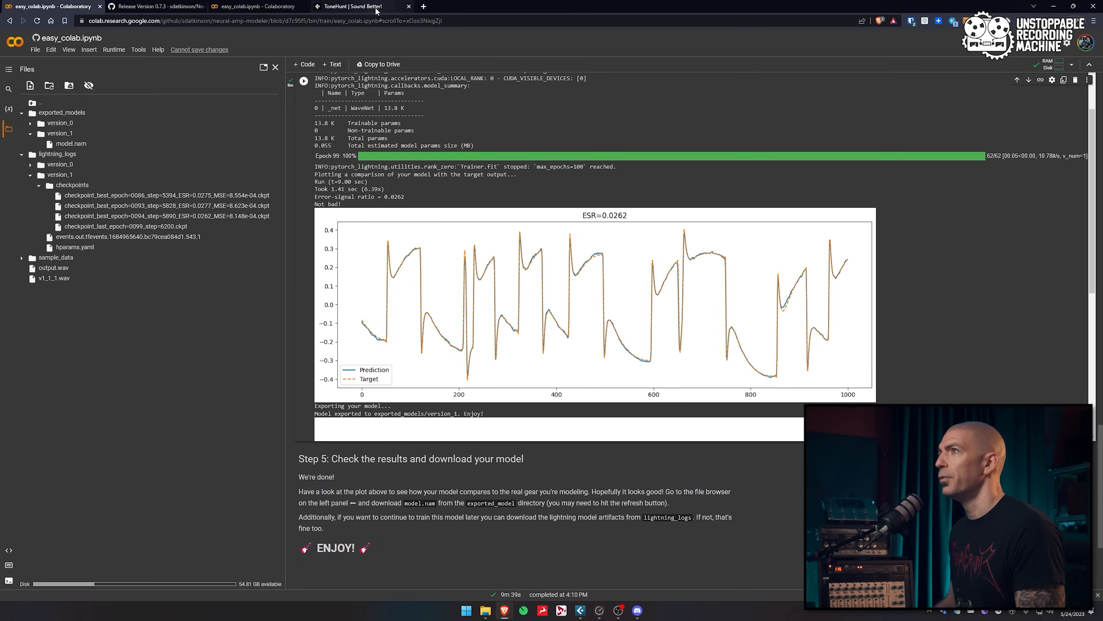
# Glance at the Neural Amp Modeler v0.7.3 release page, then return to ToneHunt and scroll its model list
pyautogui.click(376, 9)
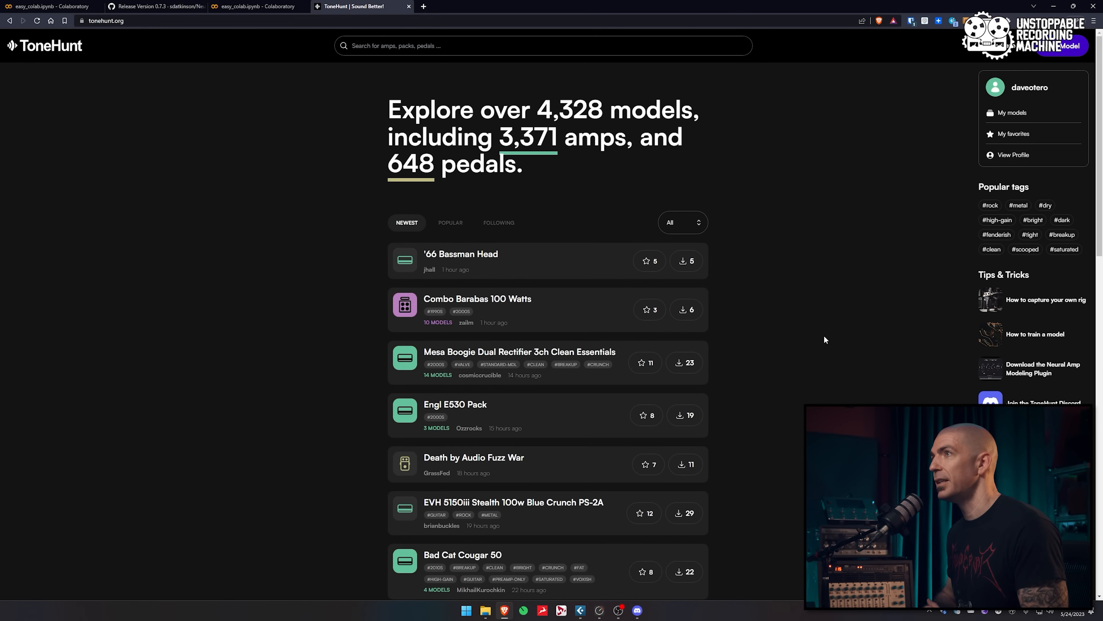
pyautogui.click(156, 6)
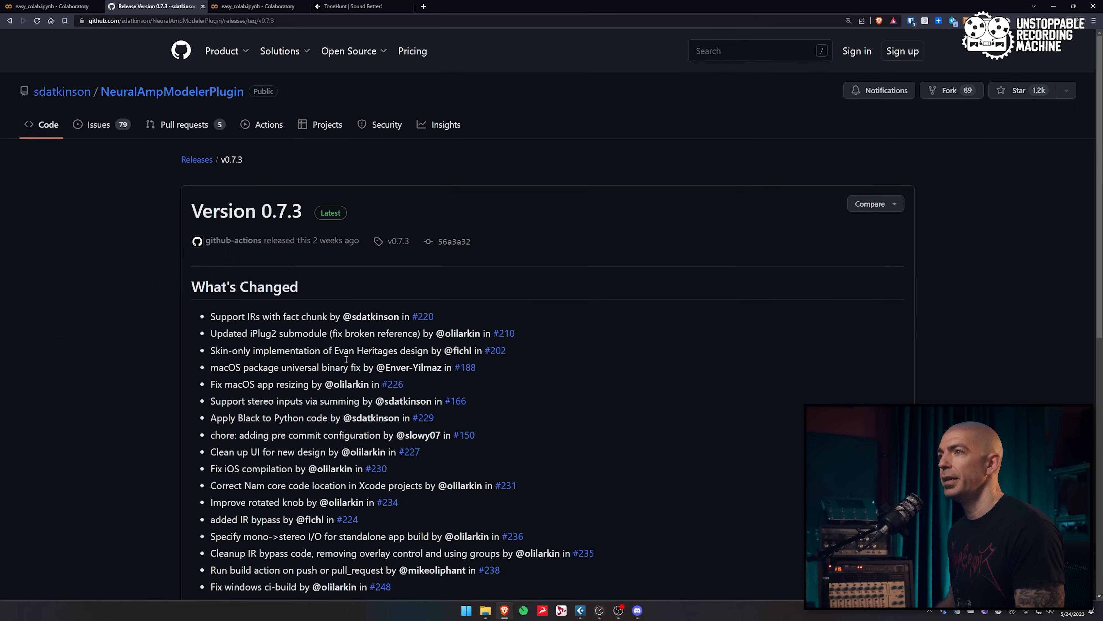
pyautogui.scroll(-2, 344, 232)
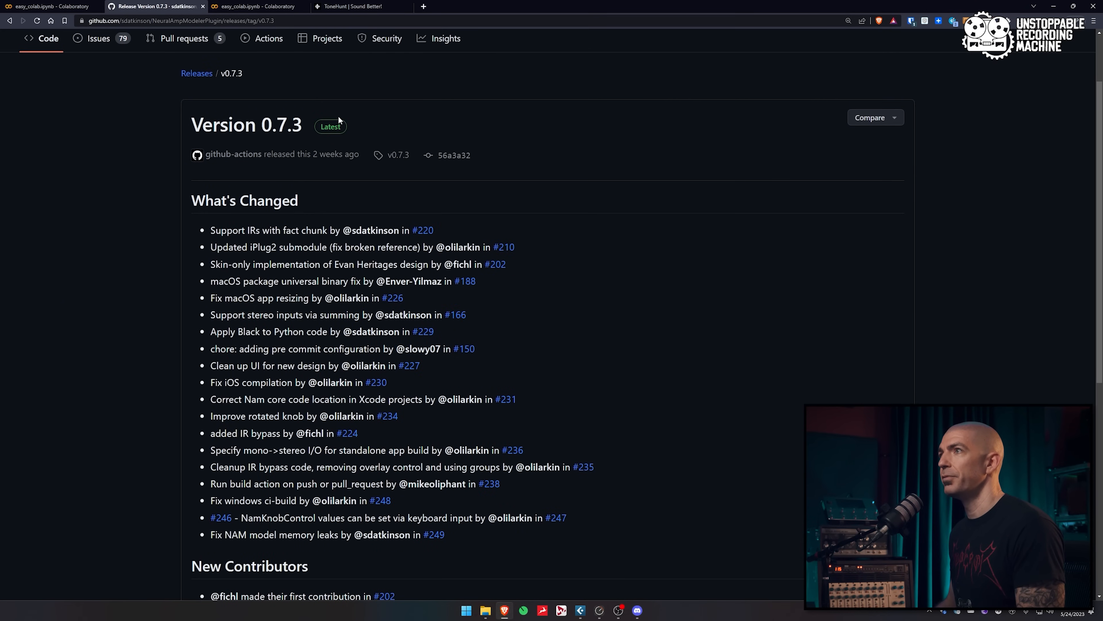
pyautogui.click(352, 6)
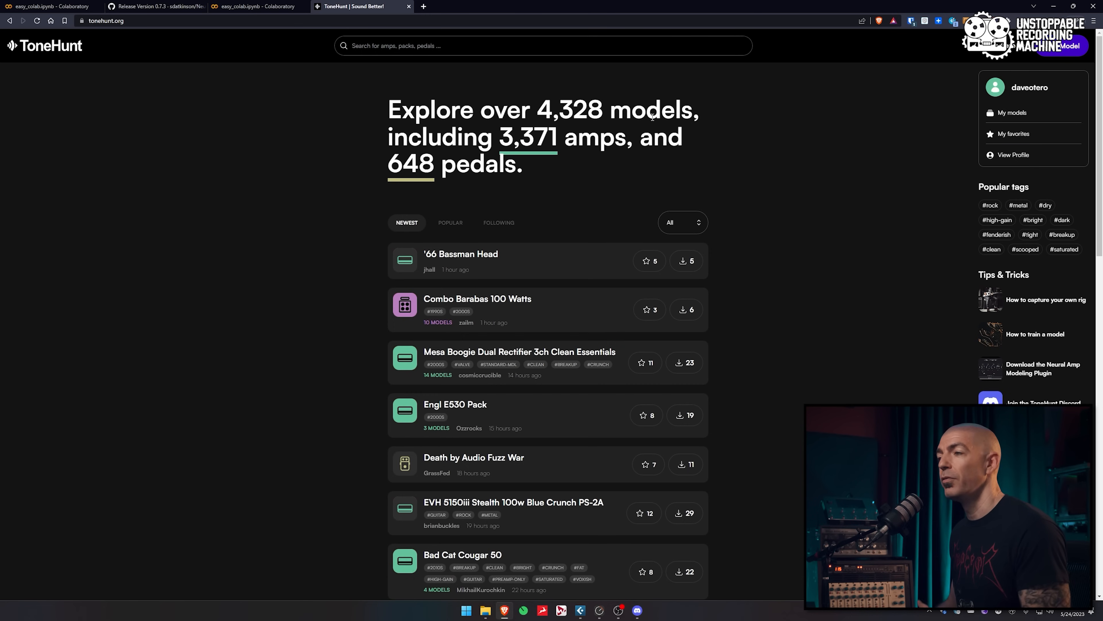
pyautogui.scroll(-3, 746, 279)
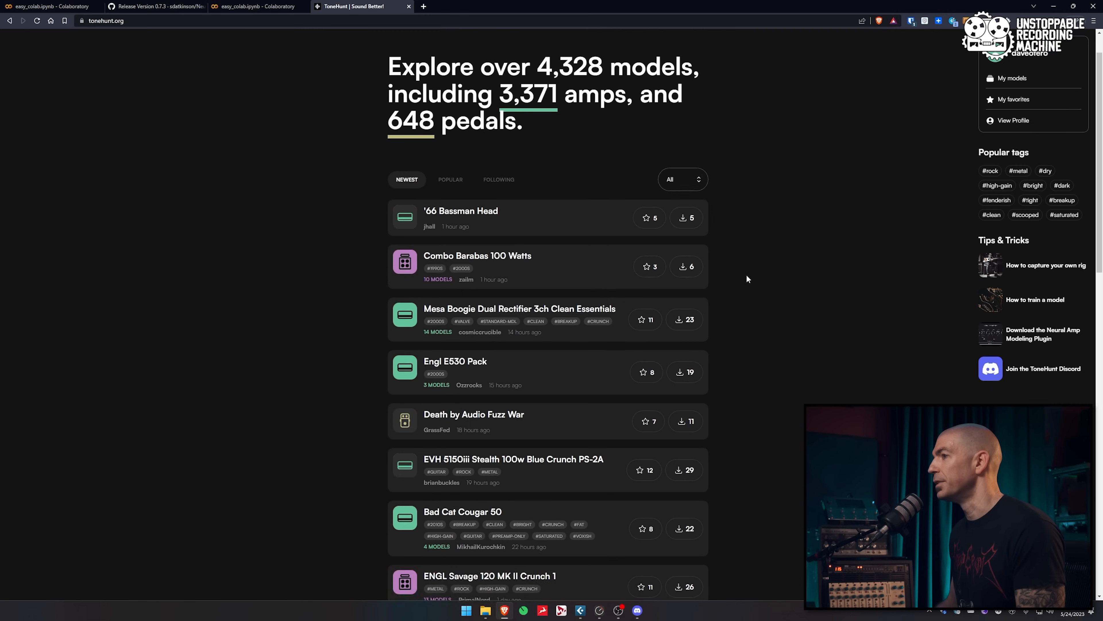